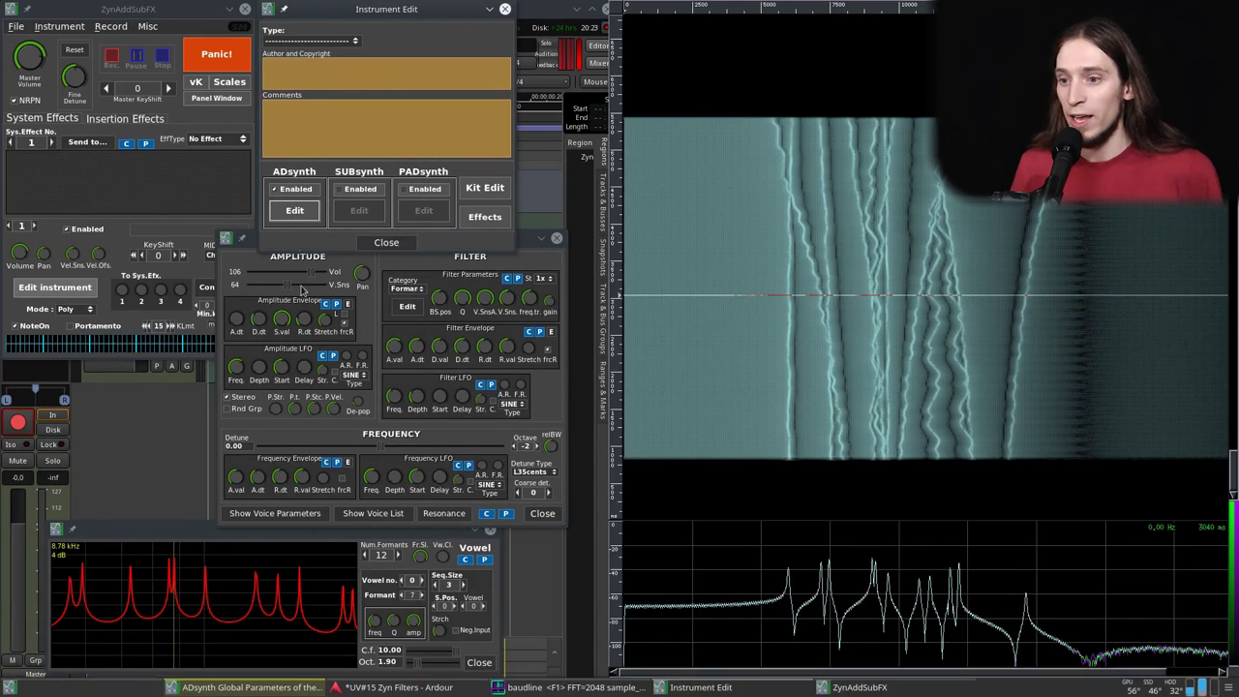
- Enable voice 1's filter in the Formant category and set its number of formants to 12
{"action": "left_click", "coordinate": [275, 513]}
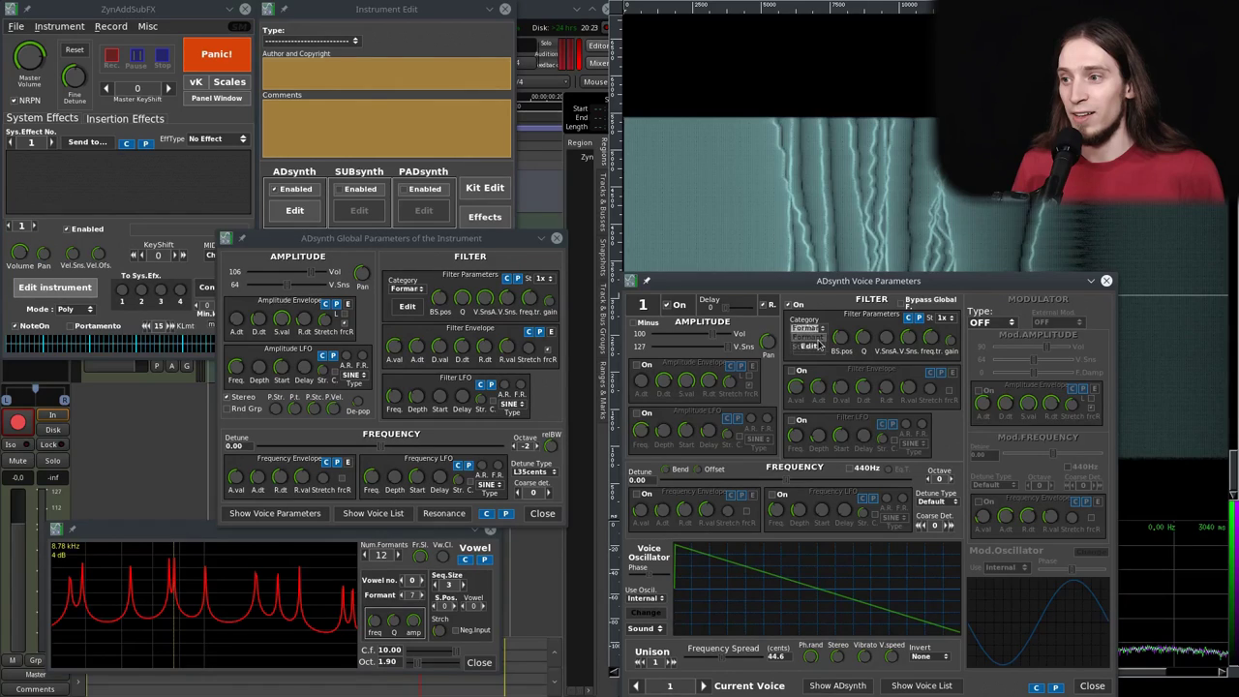
{"action": "left_click_drag", "start_coordinate": [871, 281], "coordinate": [282, 184]}
{"action": "right_click", "coordinate": [735, 319]}
{"action": "left_click", "coordinate": [751, 328]}
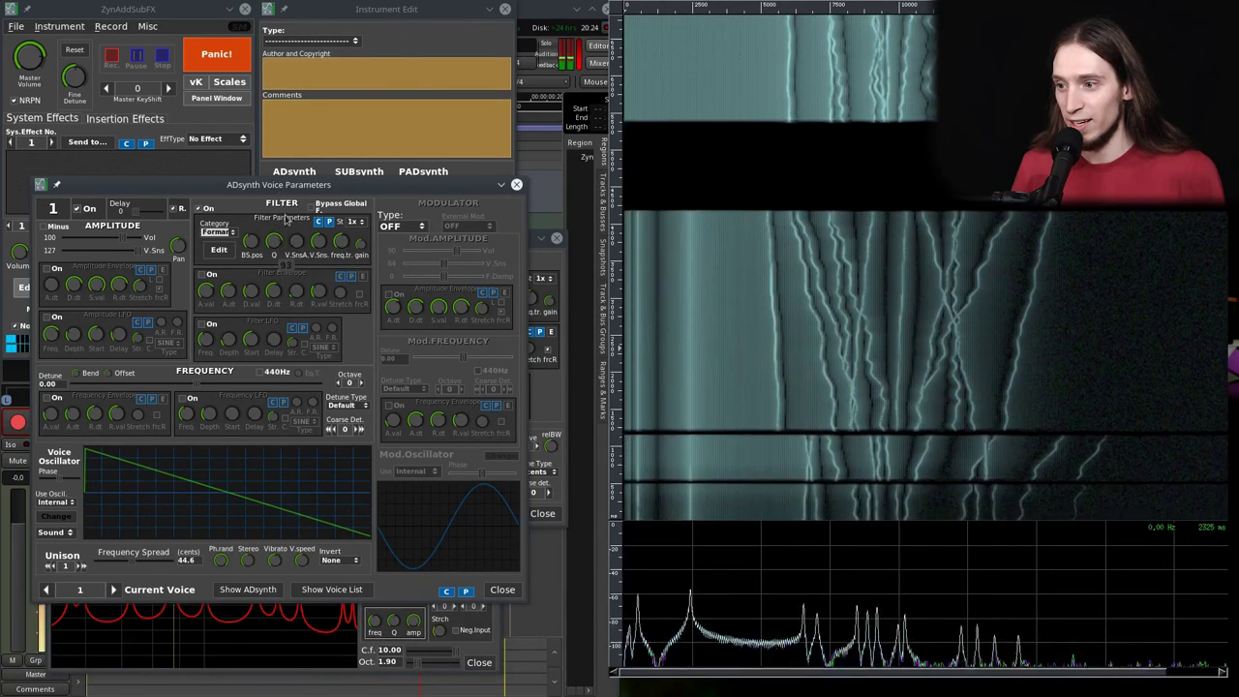
{"action": "left_click", "coordinate": [224, 252]}
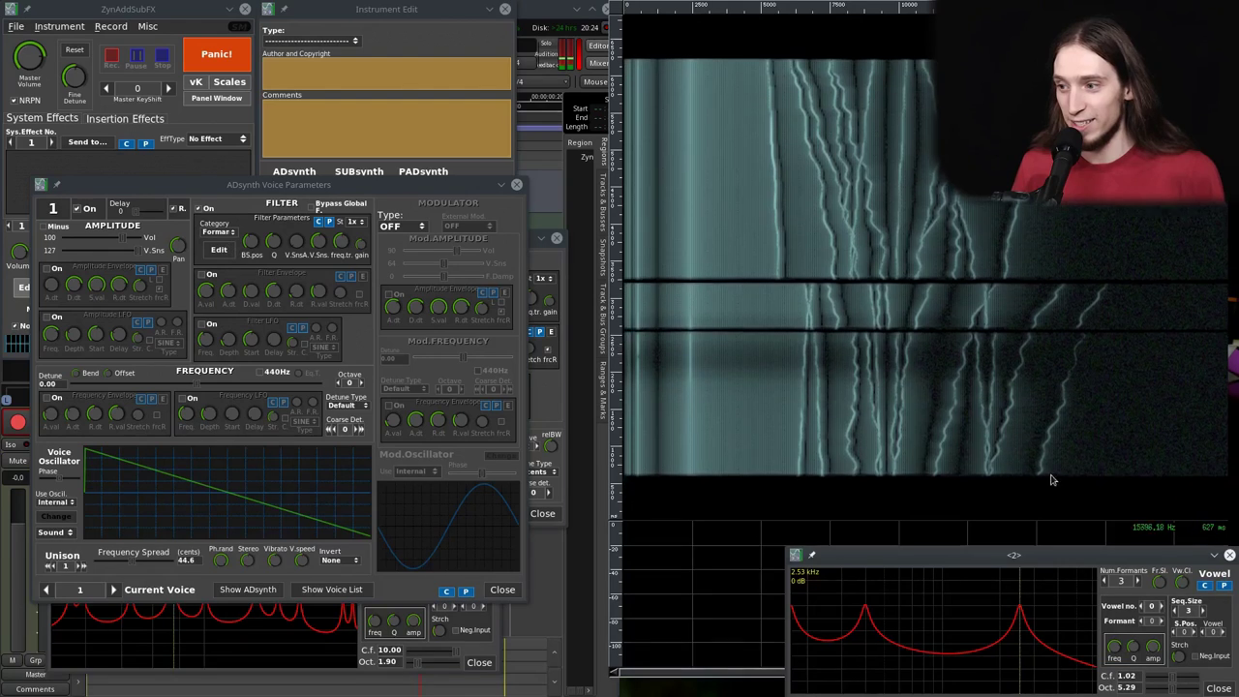
{"action": "left_click", "coordinate": [1140, 580]}
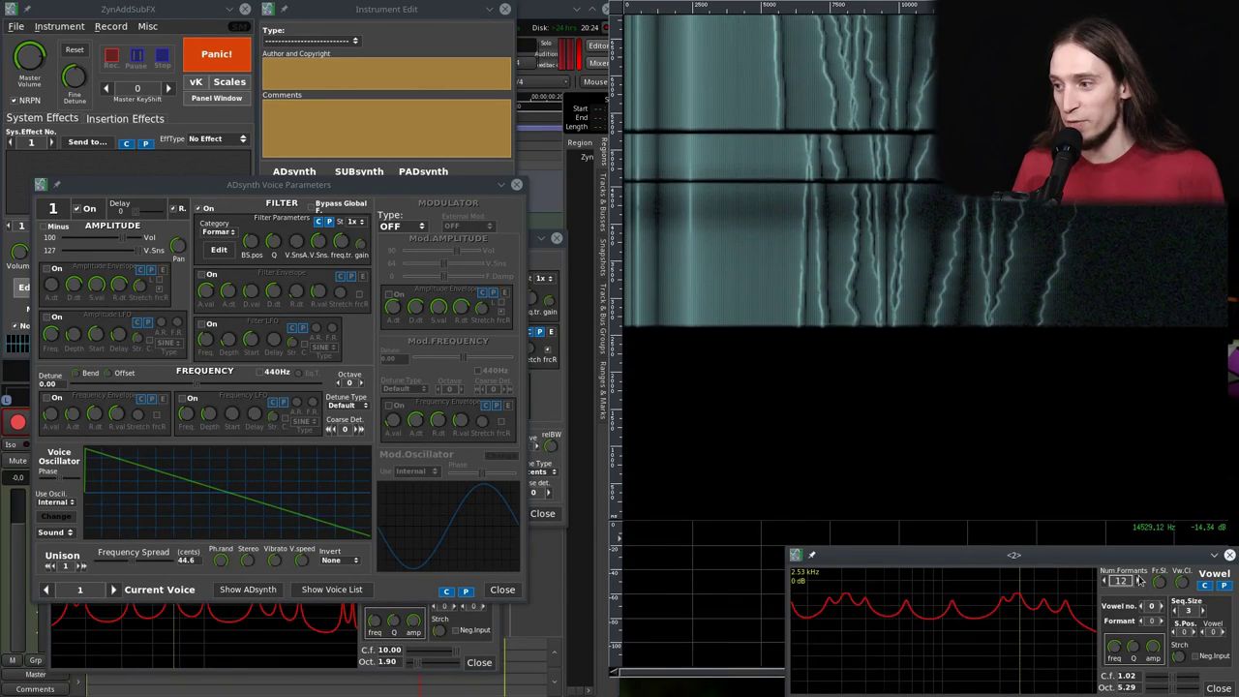
{"action": "left_click_drag", "start_coordinate": [1113, 555], "coordinate": [958, 463]}
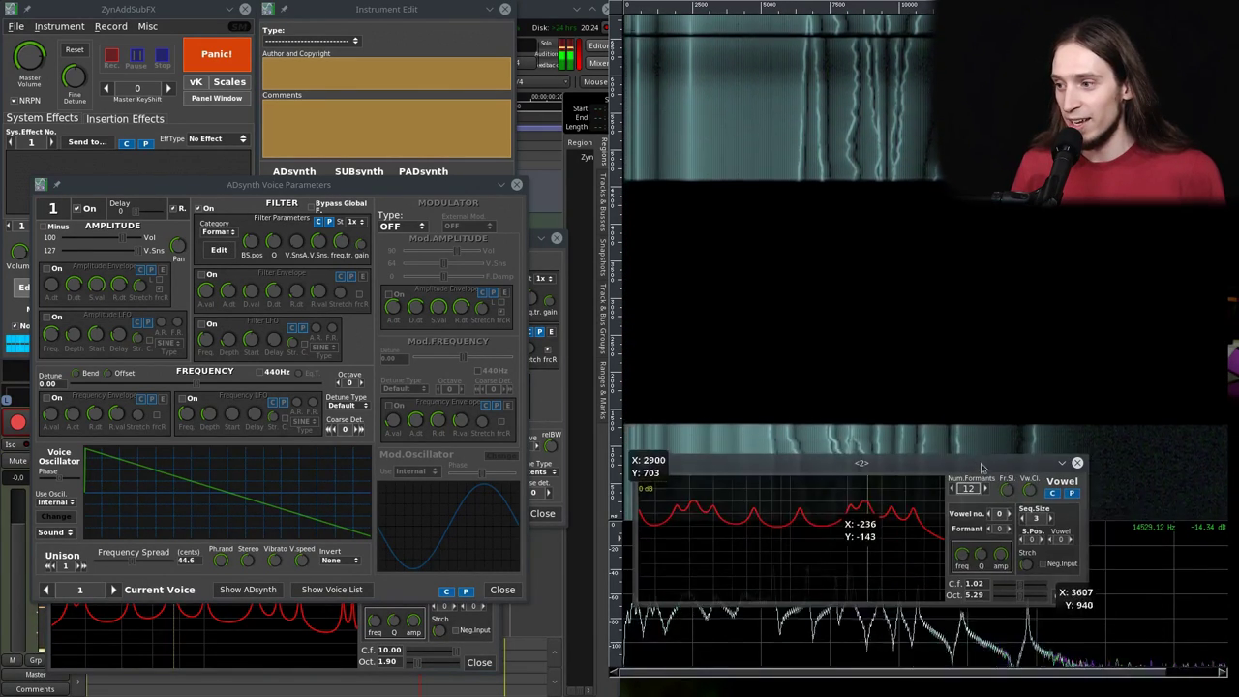
{"action": "left_click", "coordinate": [1065, 596]}
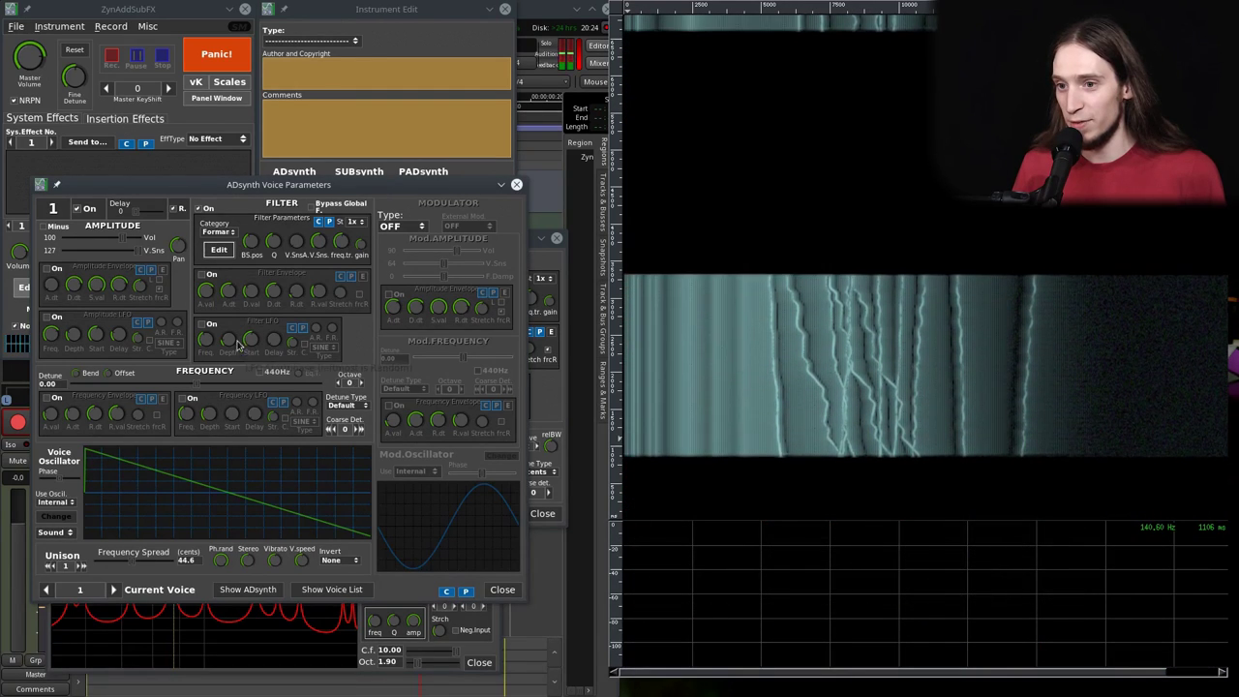
- Turn on voice 1's filter LFO, then set its formant centre frequency to 2.91 and octave range to 7.89
{"action": "left_click_drag", "start_coordinate": [229, 342], "coordinate": [210, 391]}
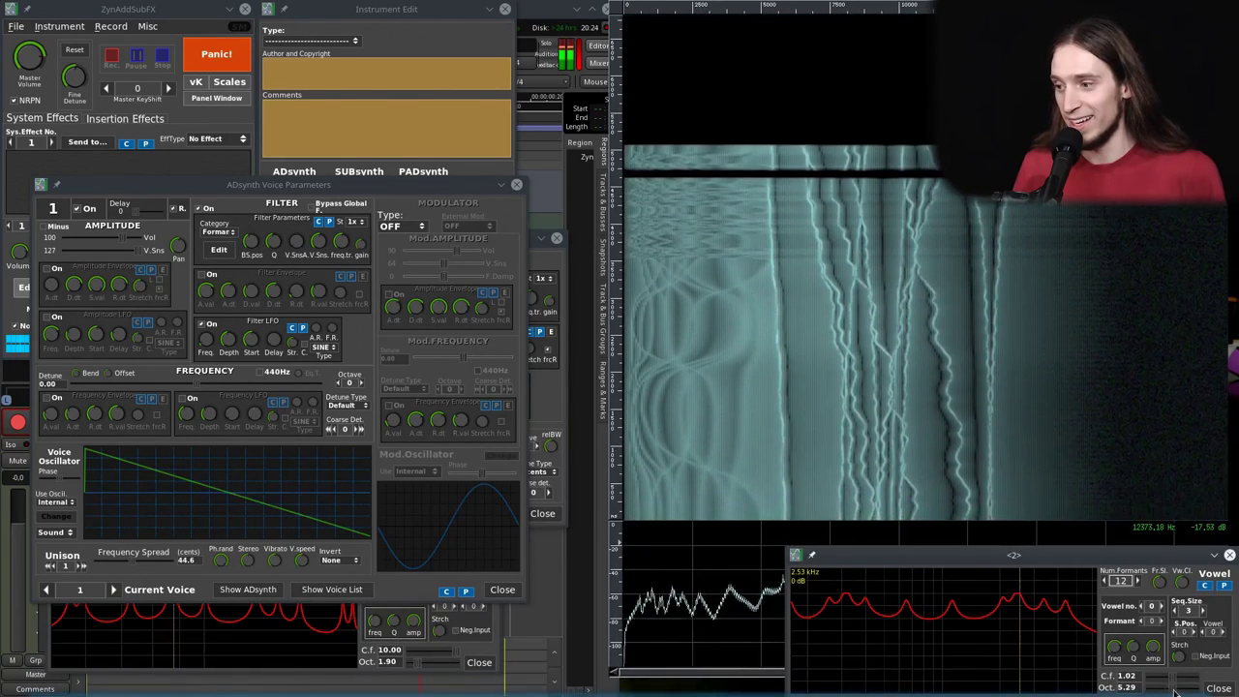
{"action": "left_click_drag", "start_coordinate": [1103, 576], "coordinate": [371, 426]}
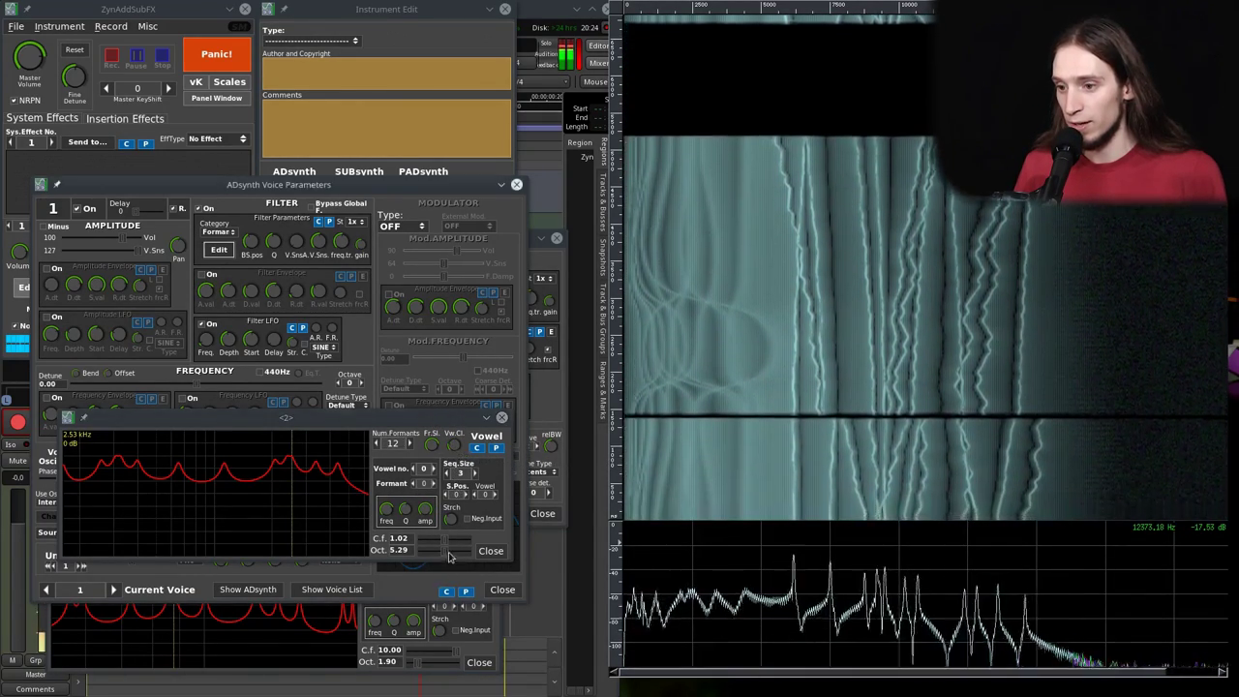
{"action": "left_click_drag", "start_coordinate": [450, 555], "coordinate": [456, 541]}
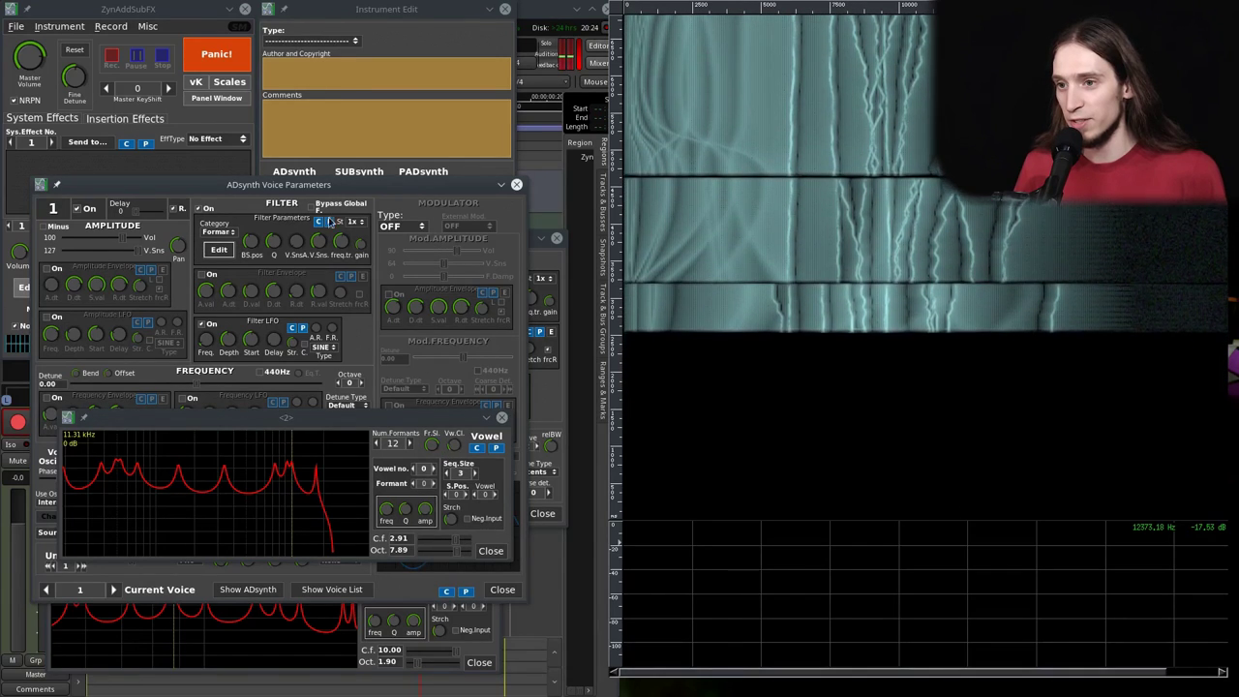
- Turn off voice 1's filter and switch its oscillator source to white noise
{"action": "left_click", "coordinate": [279, 261]}
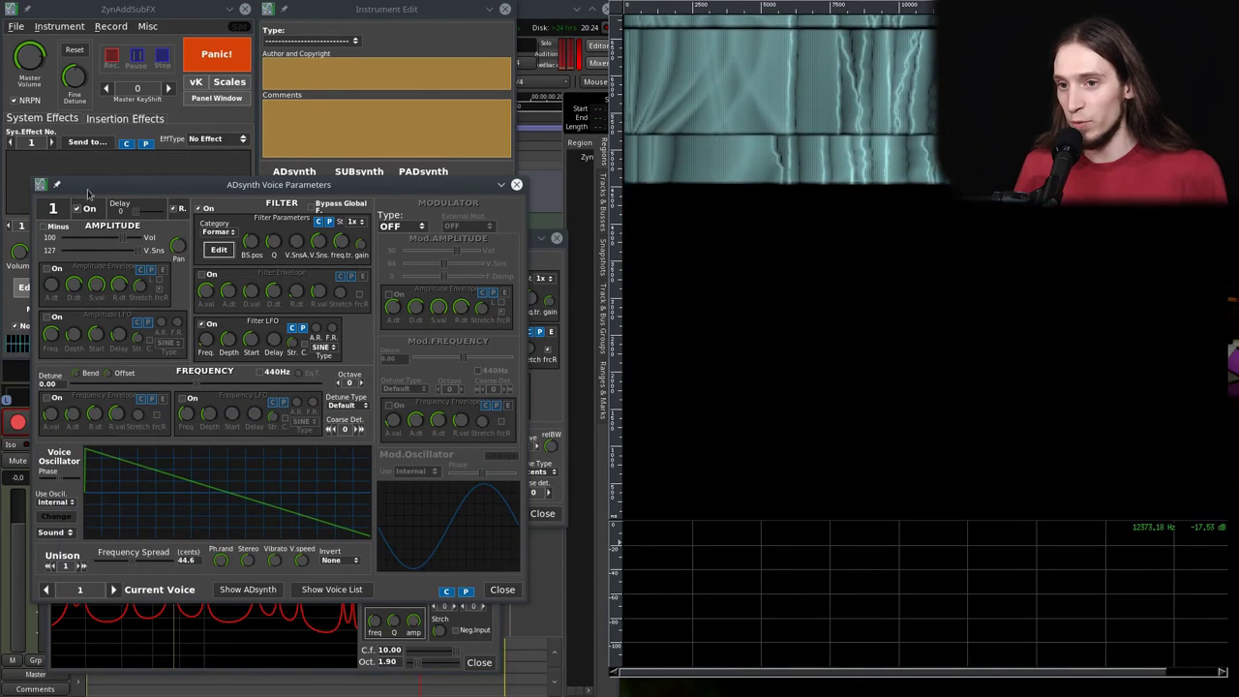
{"action": "left_click", "coordinate": [548, 262]}
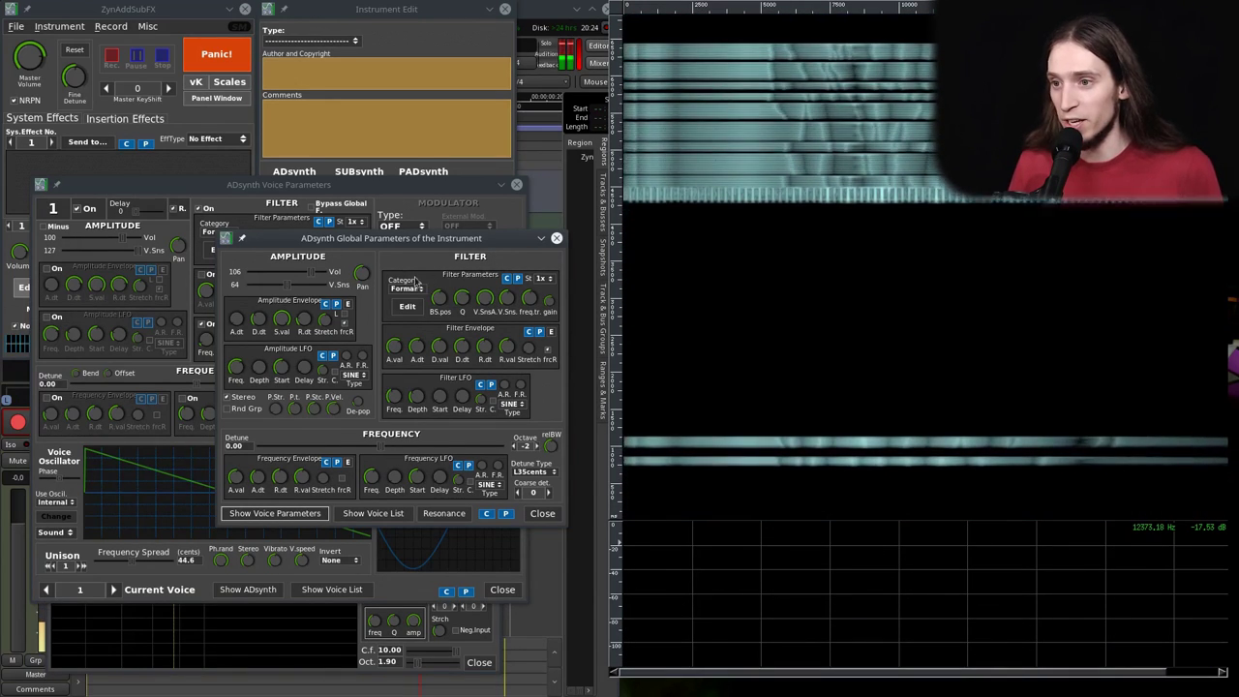
{"action": "left_click", "coordinate": [398, 580]}
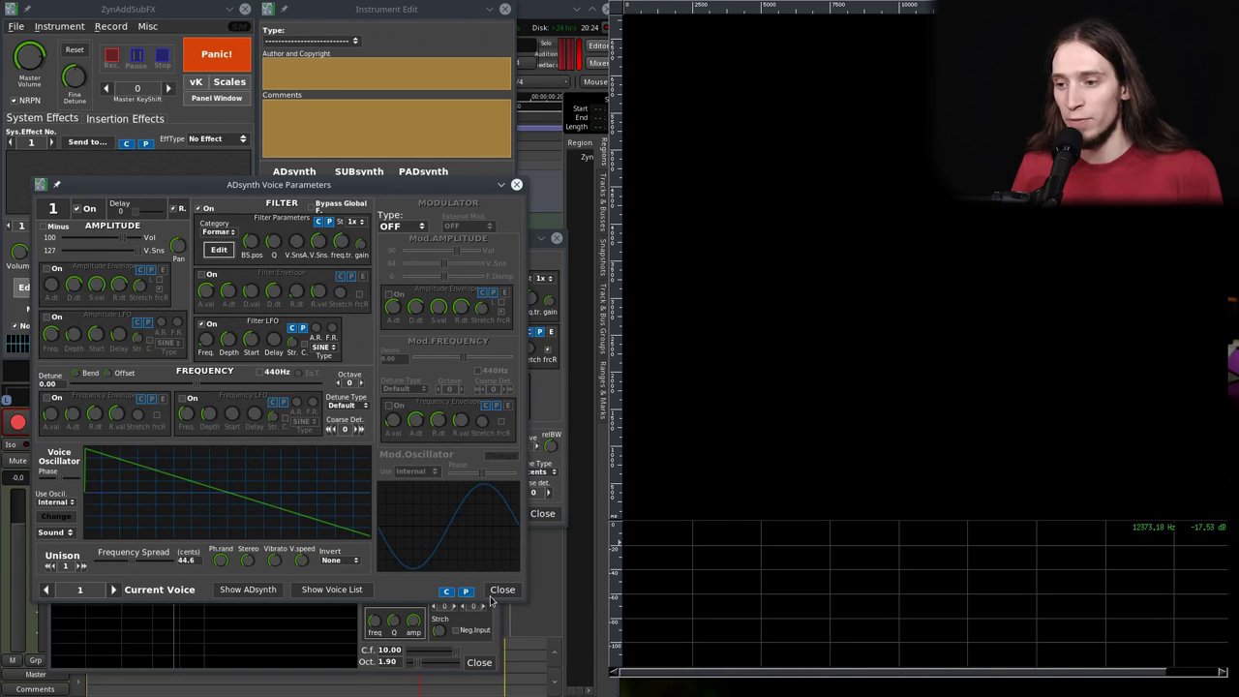
{"action": "left_click", "coordinate": [489, 651]}
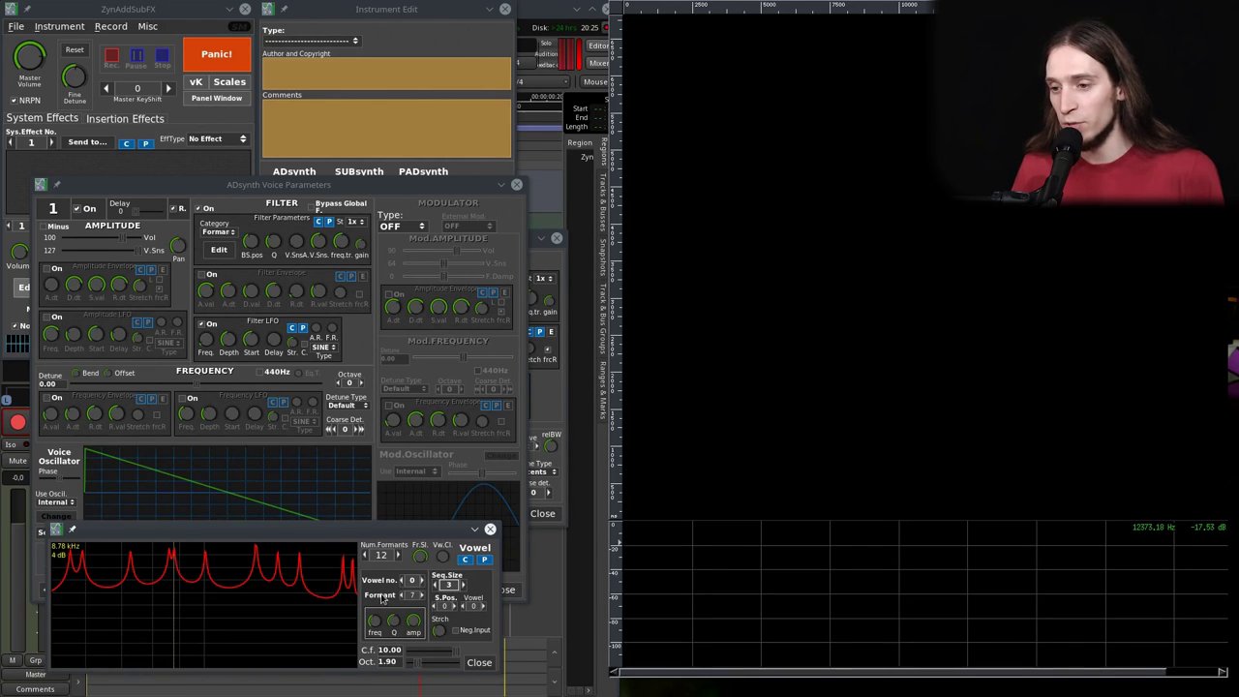
{"action": "left_click", "coordinate": [507, 579]}
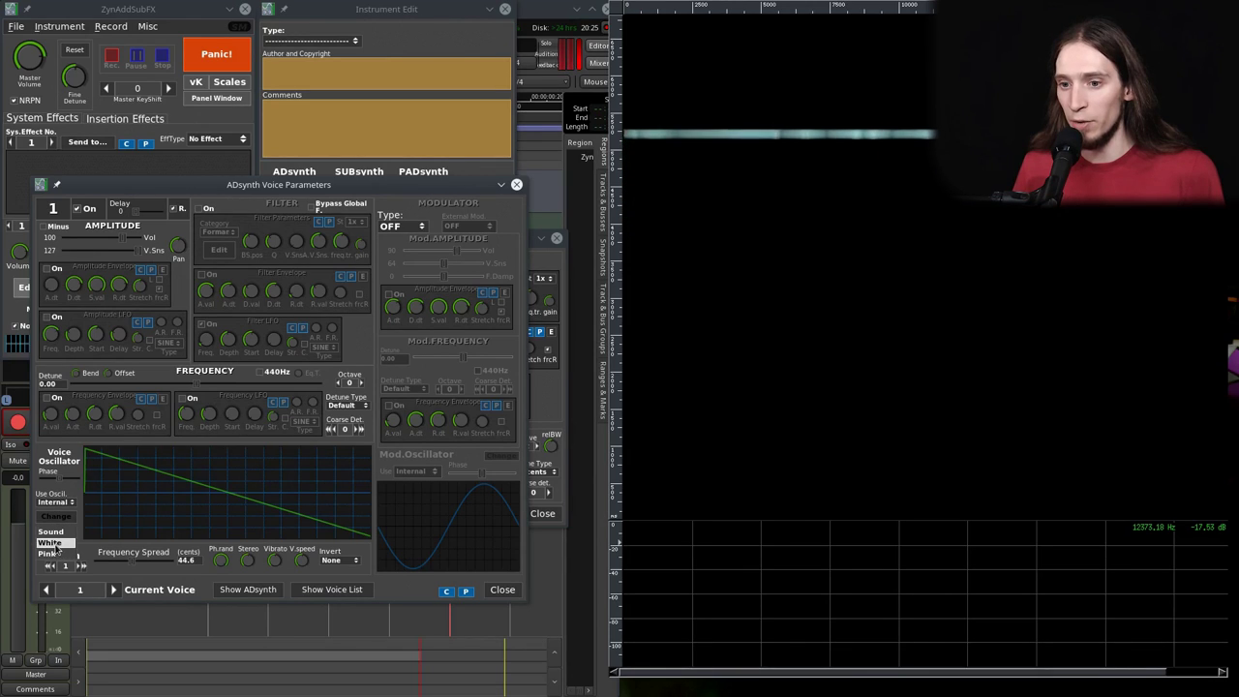
{"action": "left_click", "coordinate": [51, 543]}
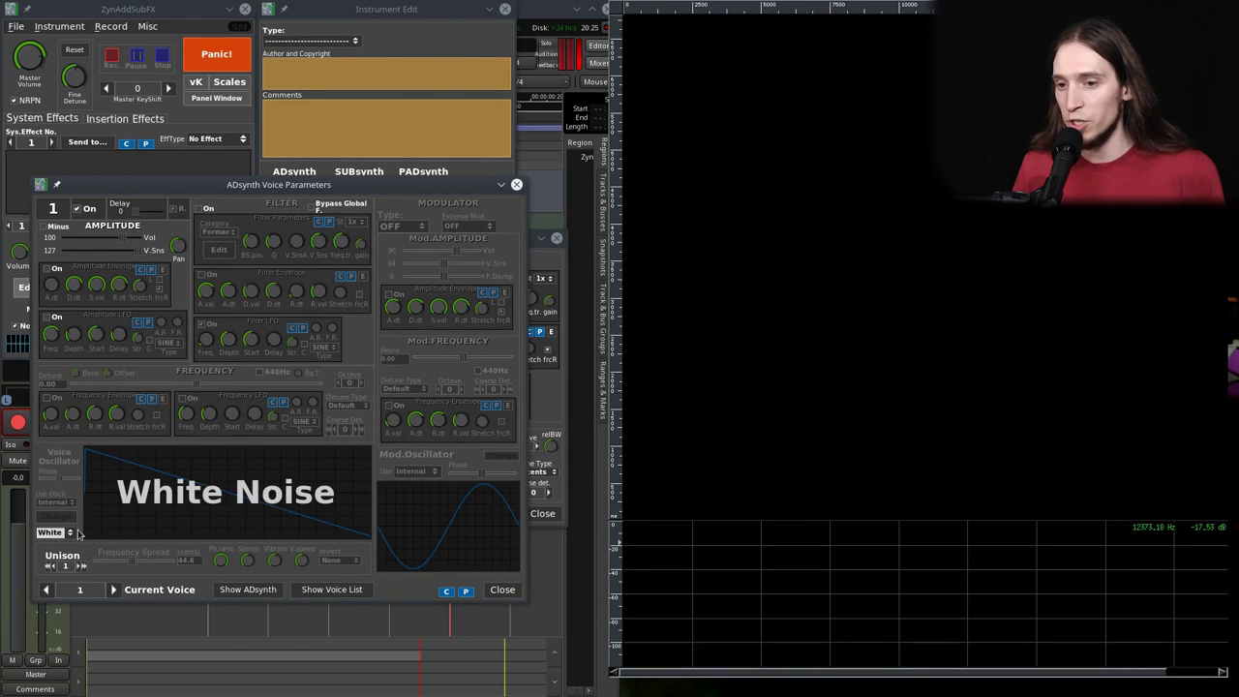
{"action": "left_click", "coordinate": [498, 592]}
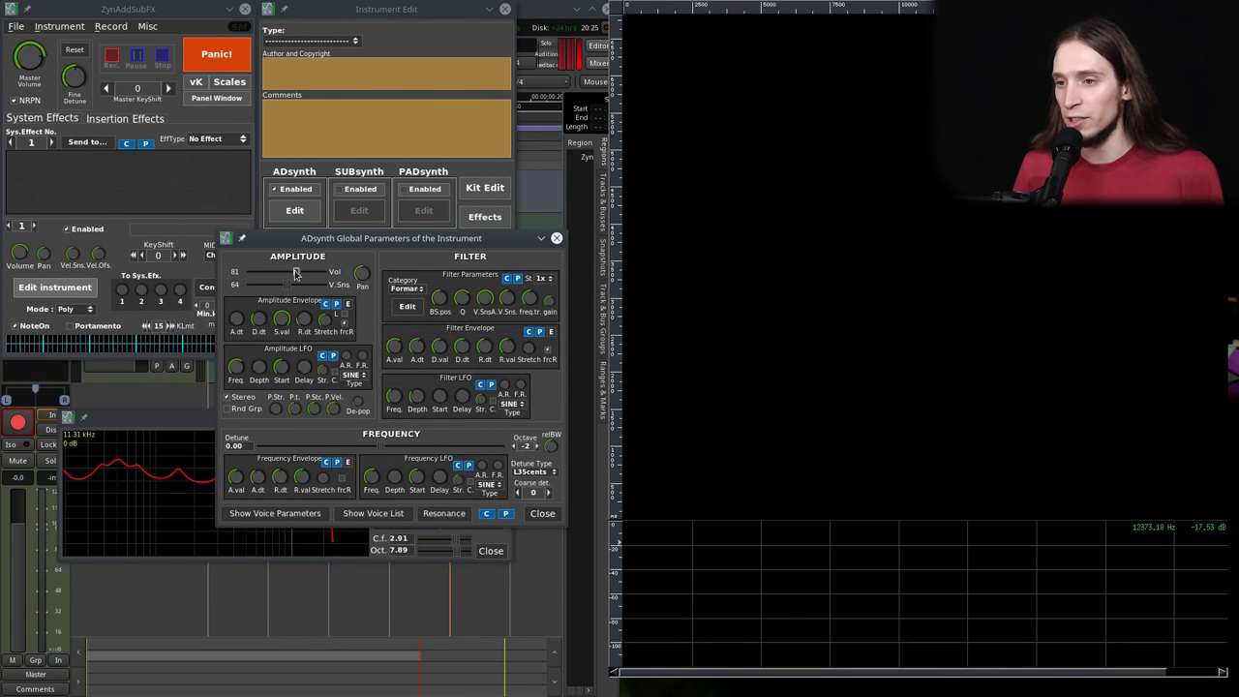
- Set the global volume to 55 and narrow the global formant filter's octave range to 0.56
{"action": "left_click_drag", "start_coordinate": [295, 273], "coordinate": [282, 278]}
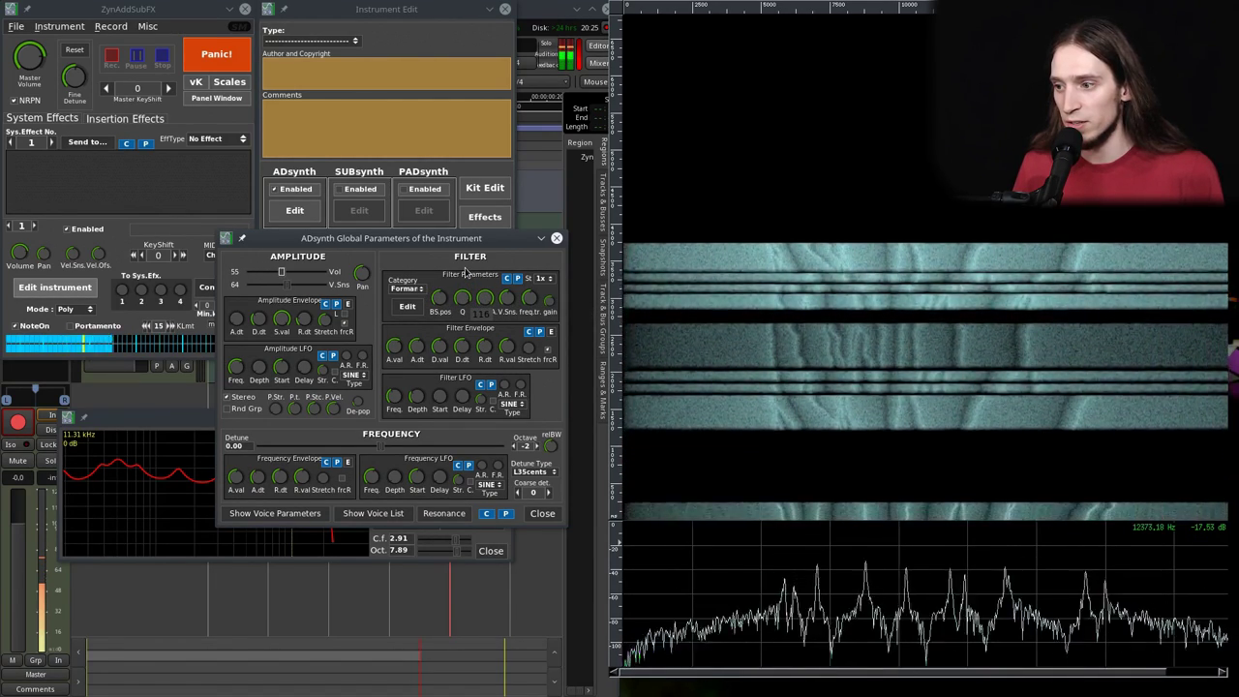
{"action": "left_click", "coordinate": [407, 305]}
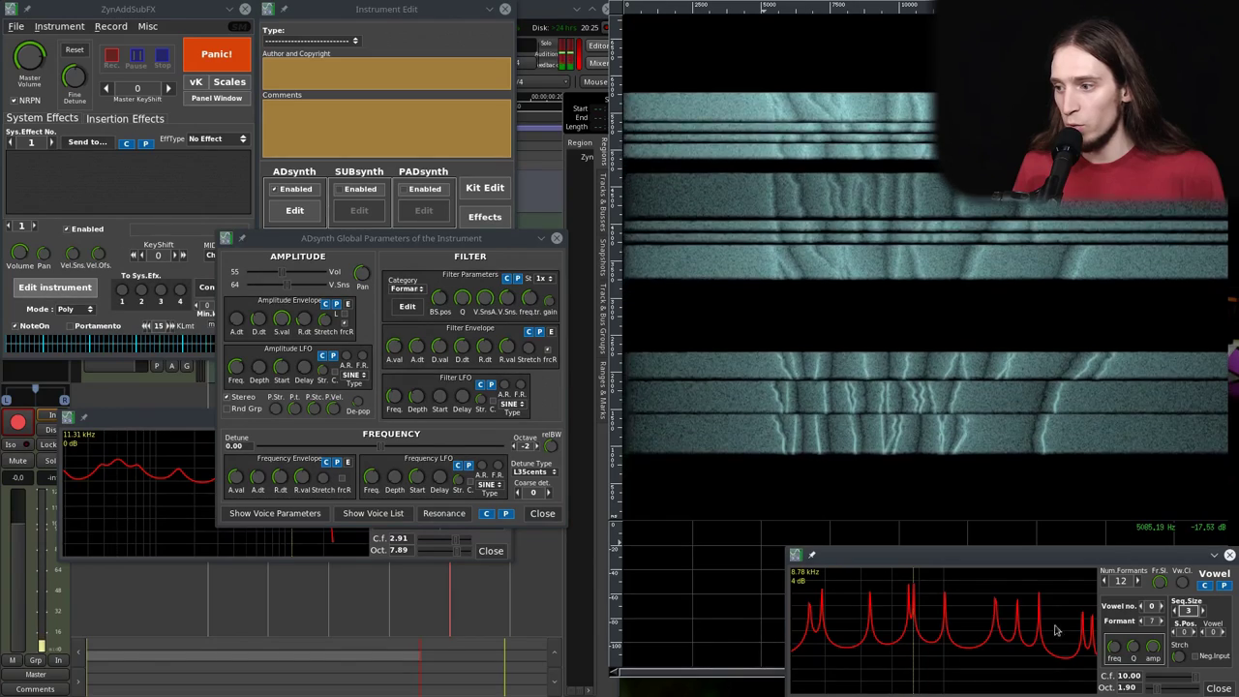
{"action": "left_click_drag", "start_coordinate": [1106, 561], "coordinate": [416, 461]}
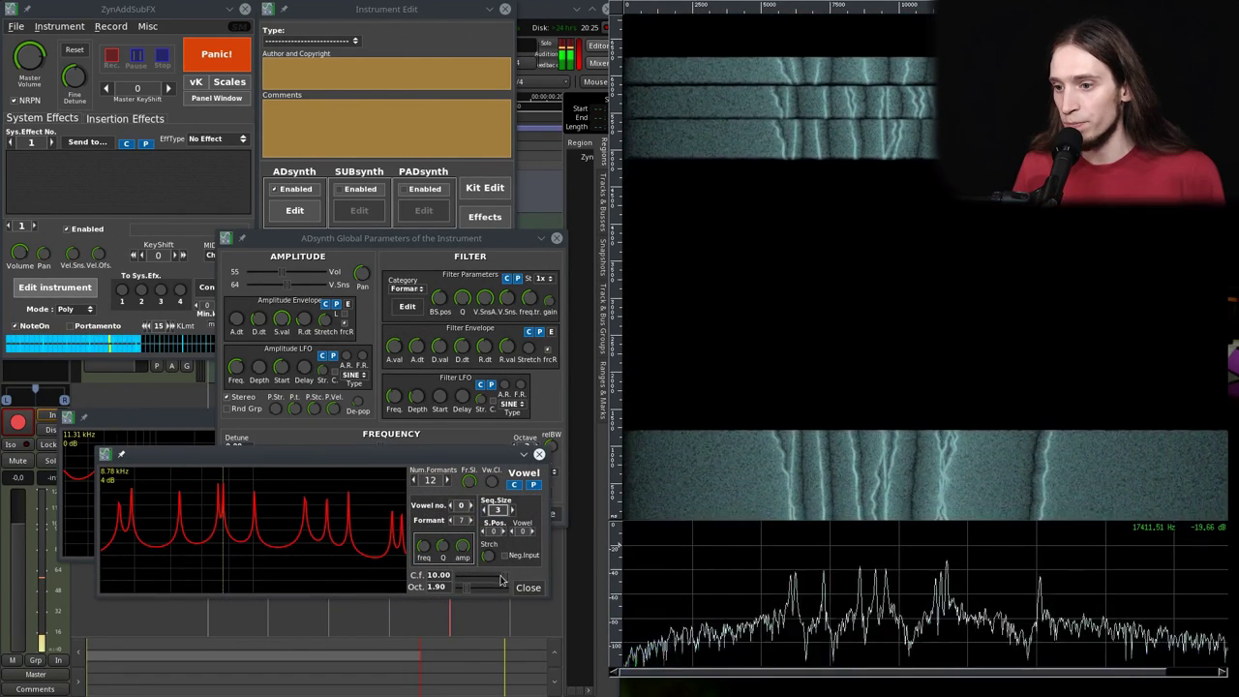
{"action": "mouse_move", "coordinate": [466, 587]}
{"action": "left_mouse_down"}
{"action": "mouse_move", "coordinate": [478, 587]}
{"action": "mouse_move", "coordinate": [450, 591]}
{"action": "left_mouse_up"}
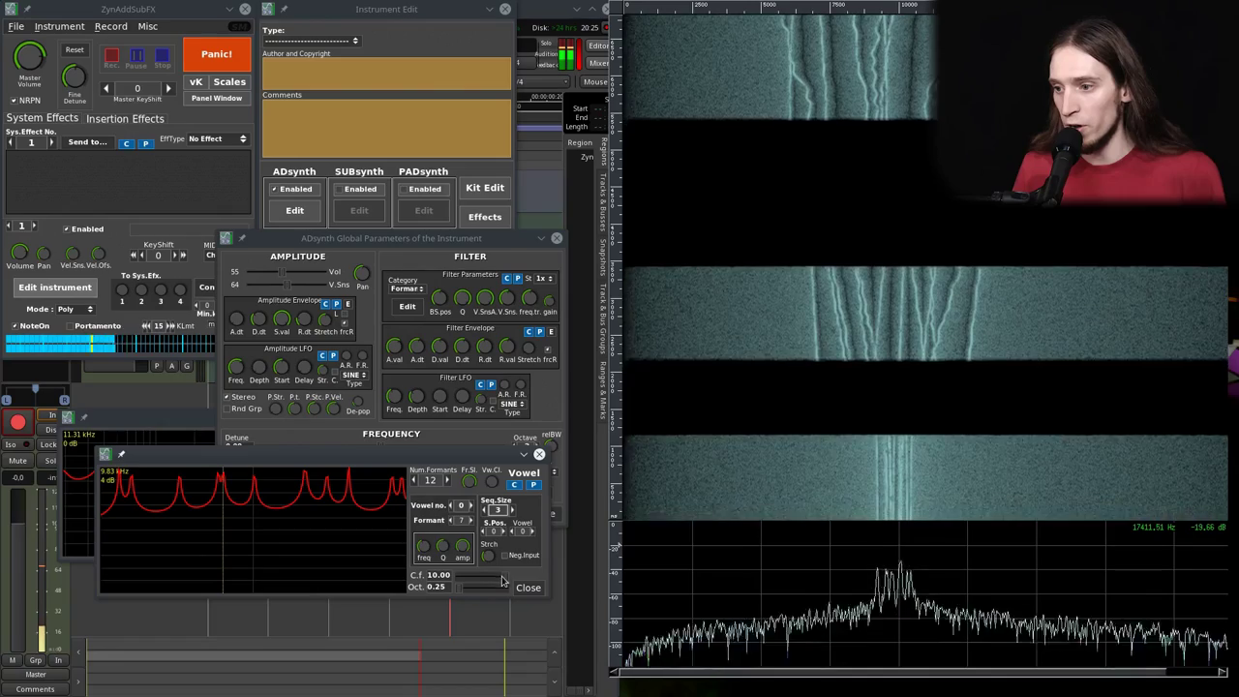
{"action": "left_click_drag", "start_coordinate": [459, 590], "coordinate": [477, 581]}
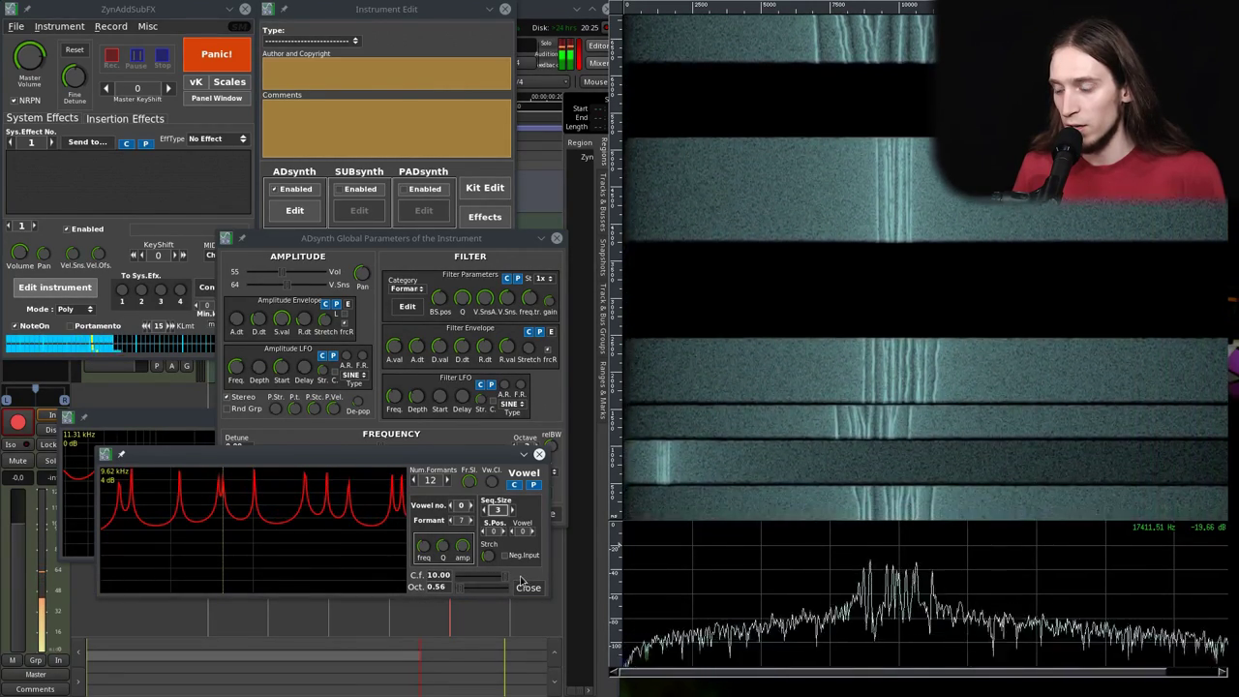
- Set the global filter LFO to continuous and the global volume to 96, and close the formant editor
{"action": "left_click", "coordinate": [447, 310]}
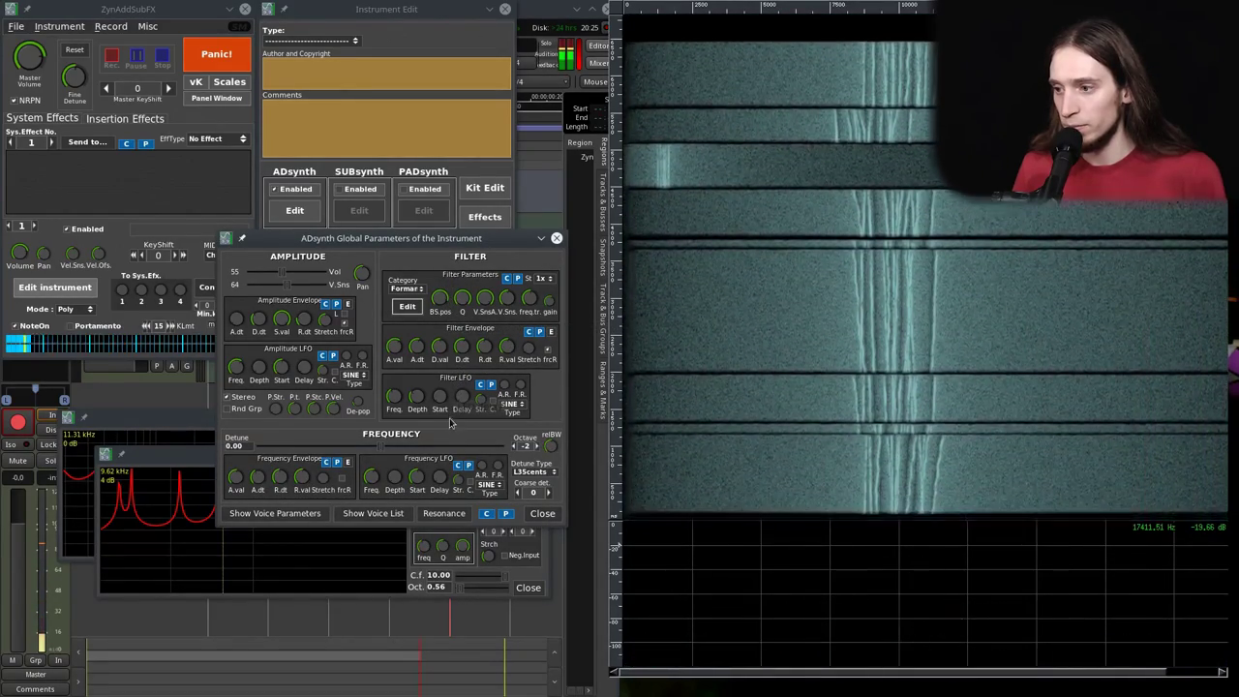
{"action": "left_click", "coordinate": [190, 459]}
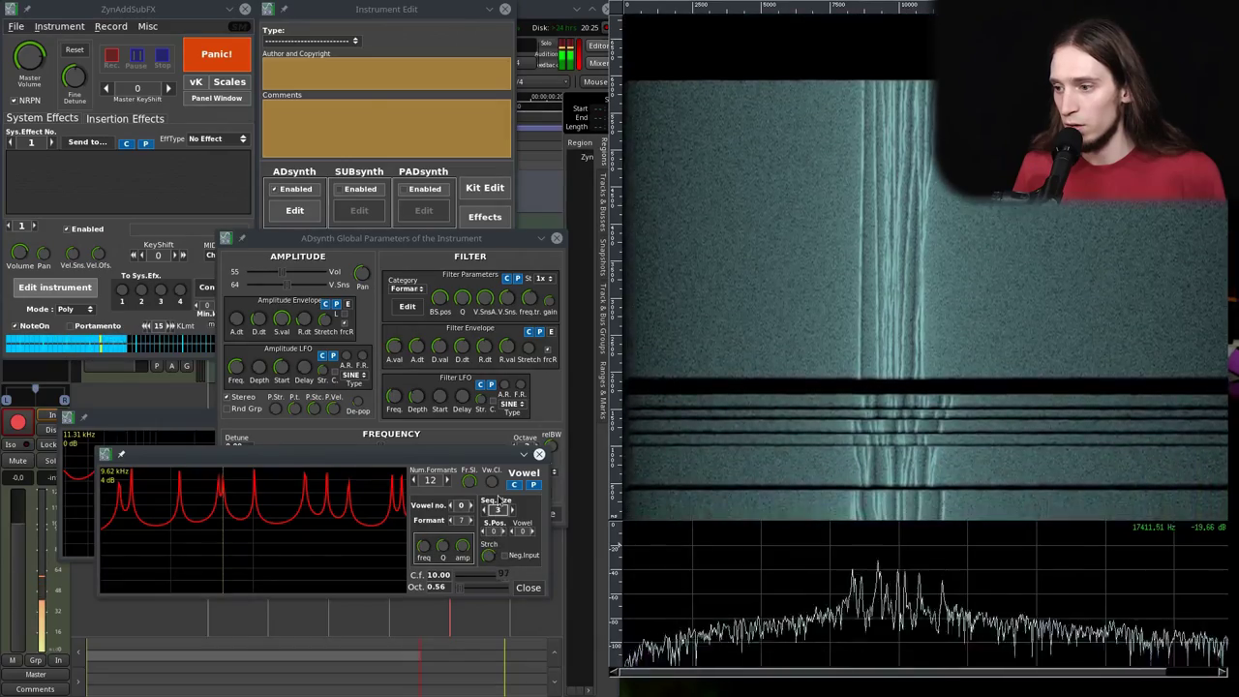
{"action": "left_click", "coordinate": [529, 589]}
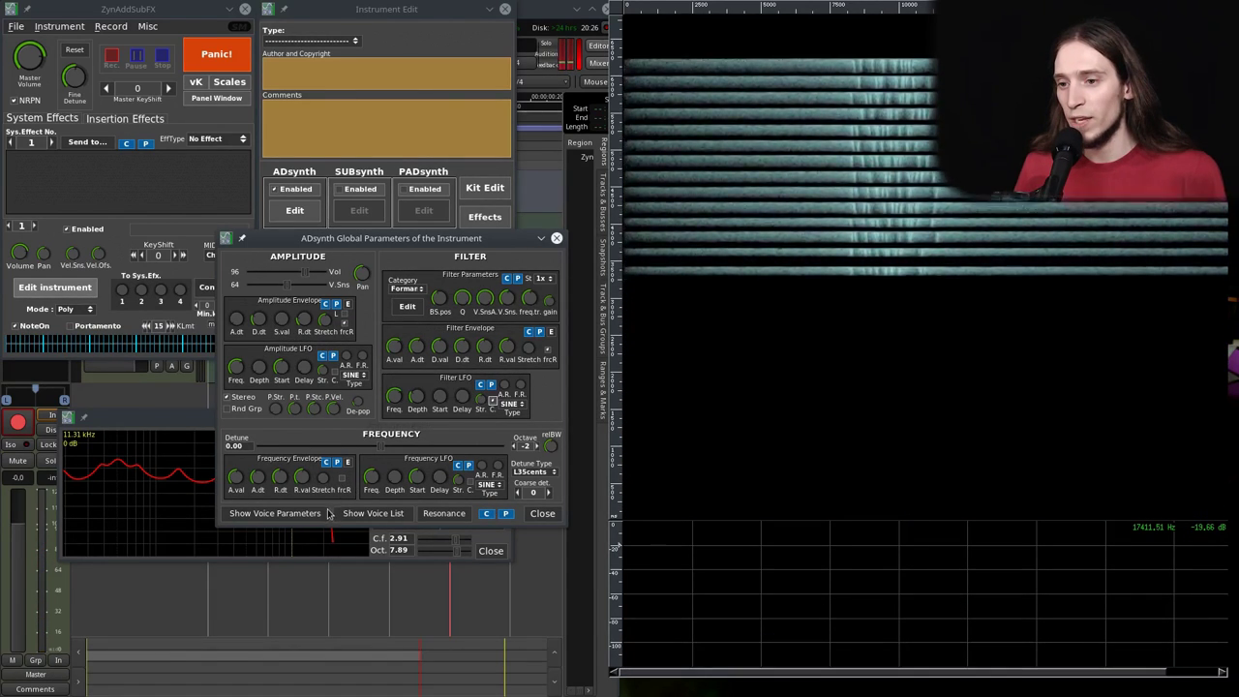
- Enable voice 1's filter with the Analog category and turn on its filter envelope
{"action": "left_click", "coordinate": [275, 513]}
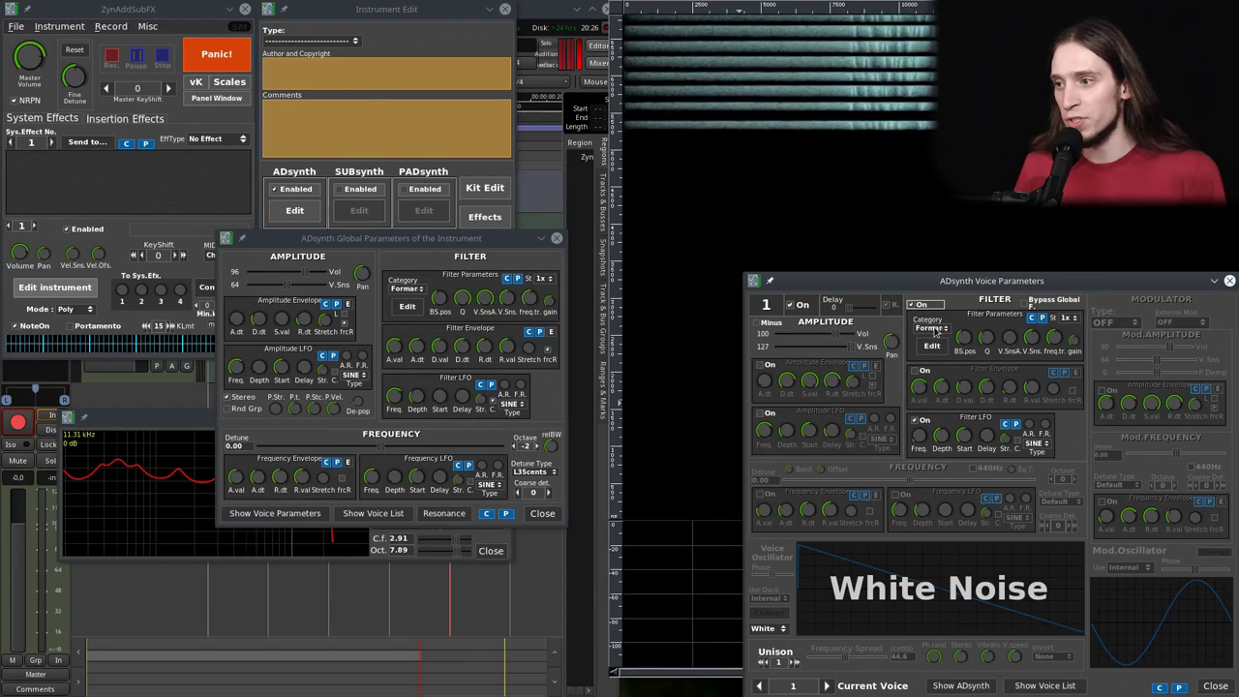
{"action": "left_click", "coordinate": [931, 317]}
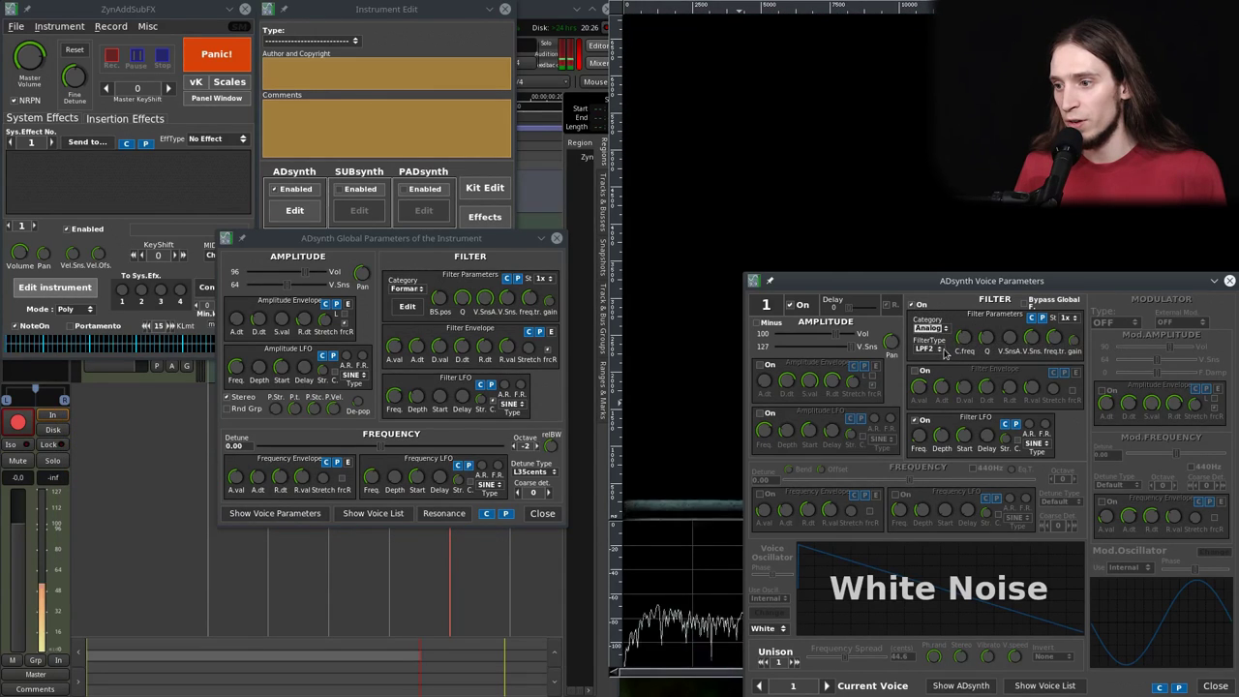
{"action": "left_click", "coordinate": [924, 371]}
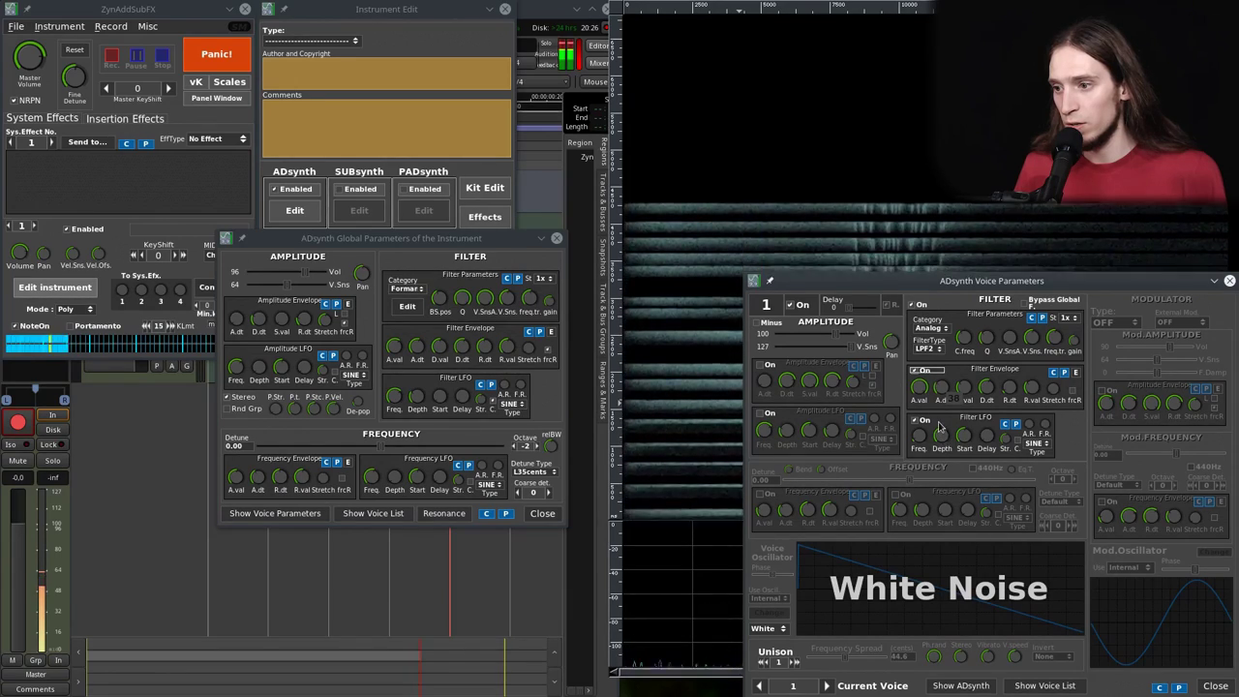
{"action": "left_click_drag", "start_coordinate": [948, 293], "coordinate": [378, 192]}
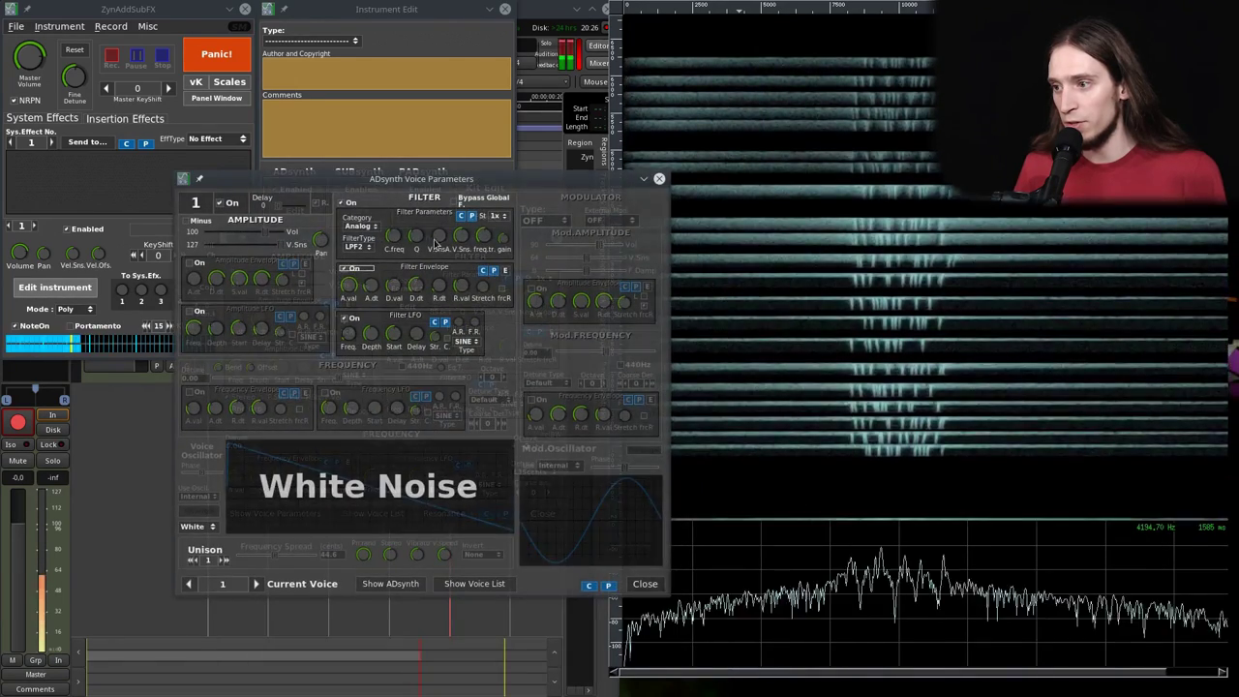
{"action": "left_click", "coordinate": [643, 584]}
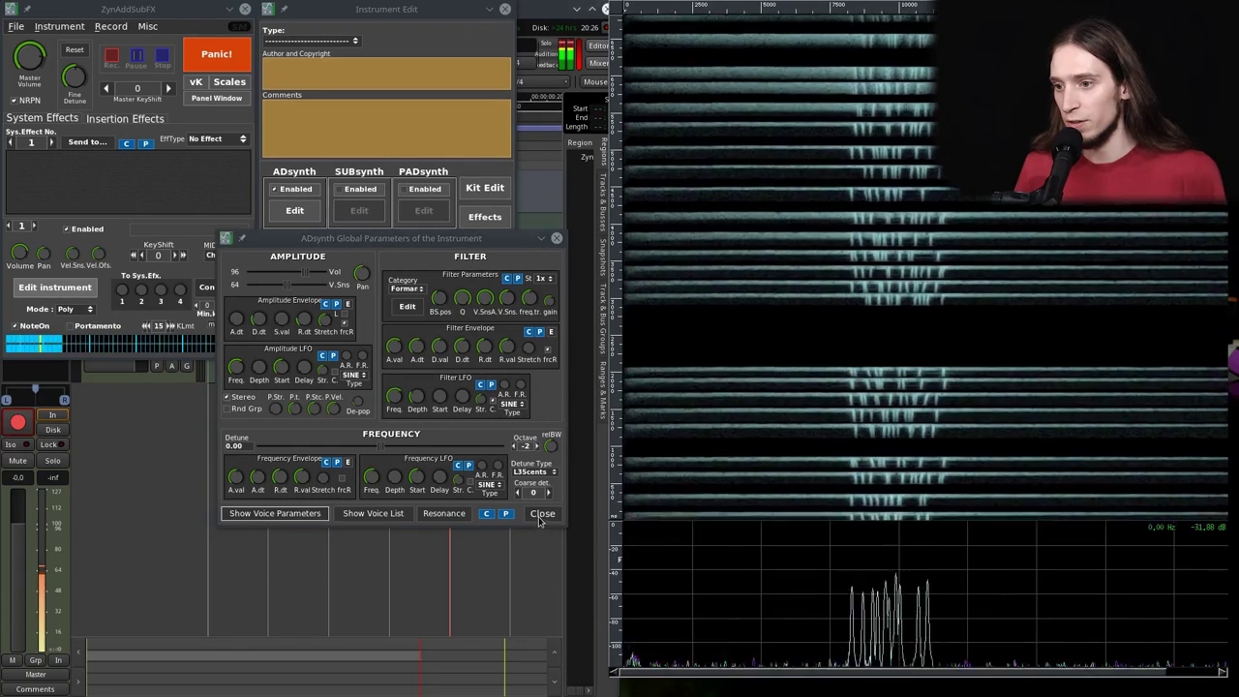
- Close the synth's editing windows and return to the Ardour session
{"action": "key", "text": "Escape"}
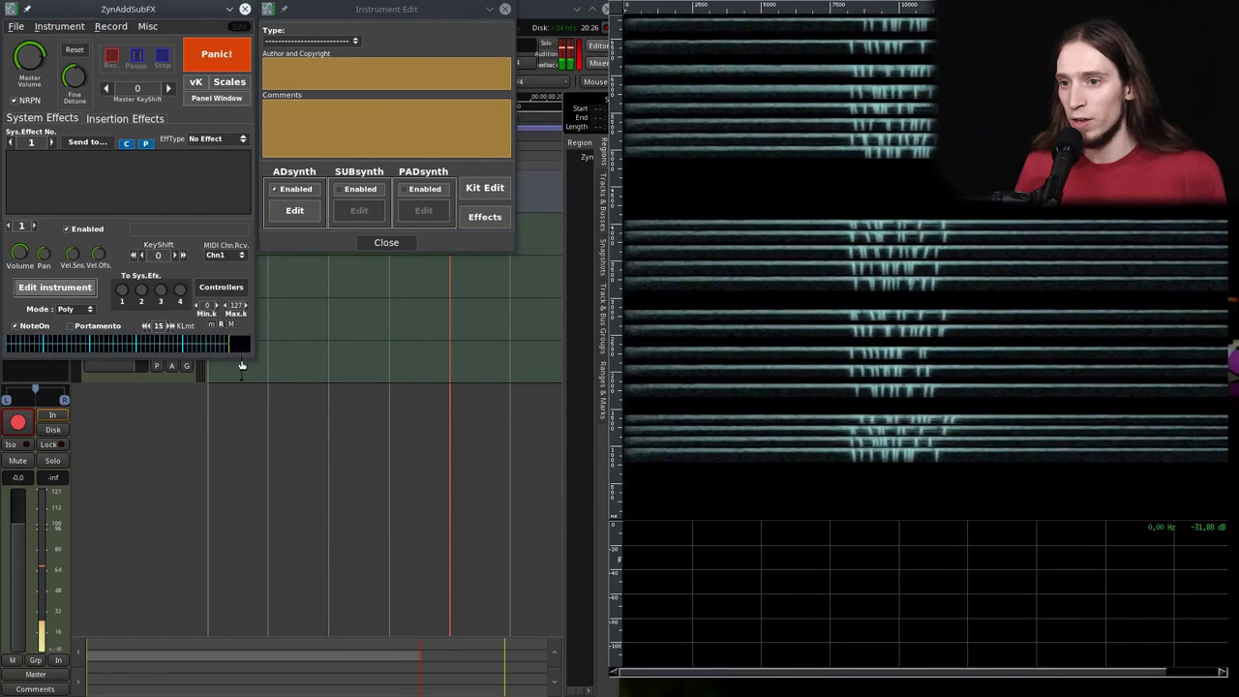
{"action": "left_click", "coordinate": [386, 243]}
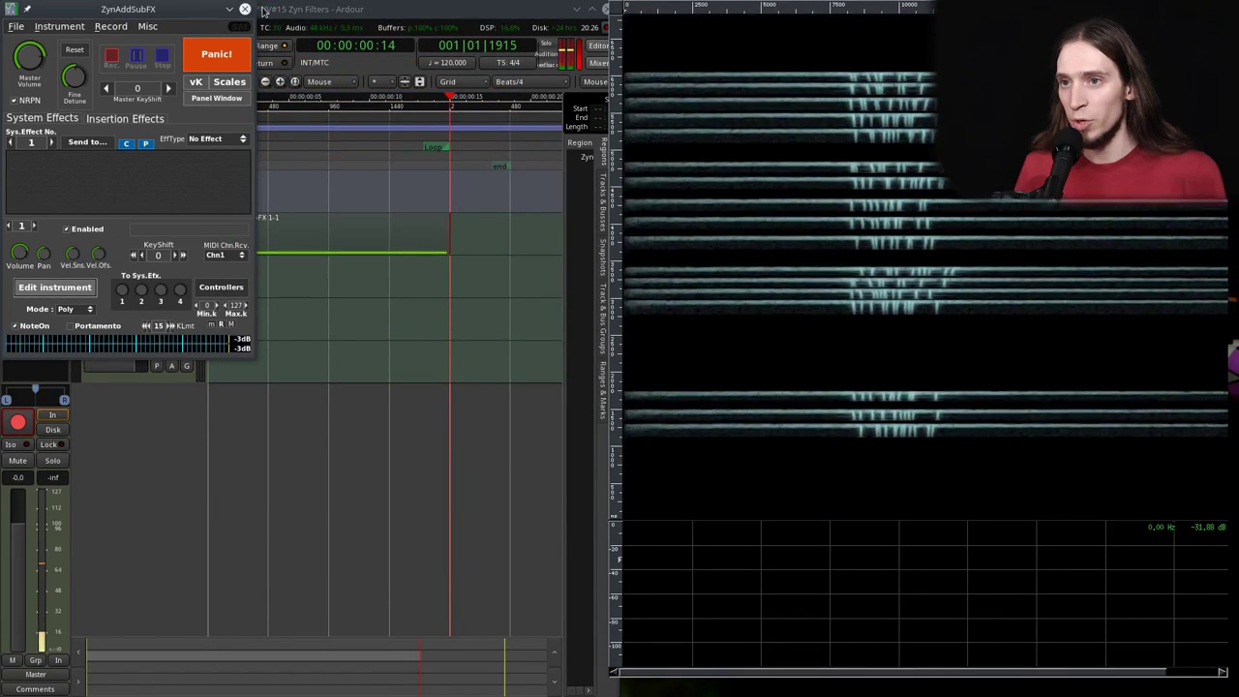
{"action": "left_click", "coordinate": [274, 239]}
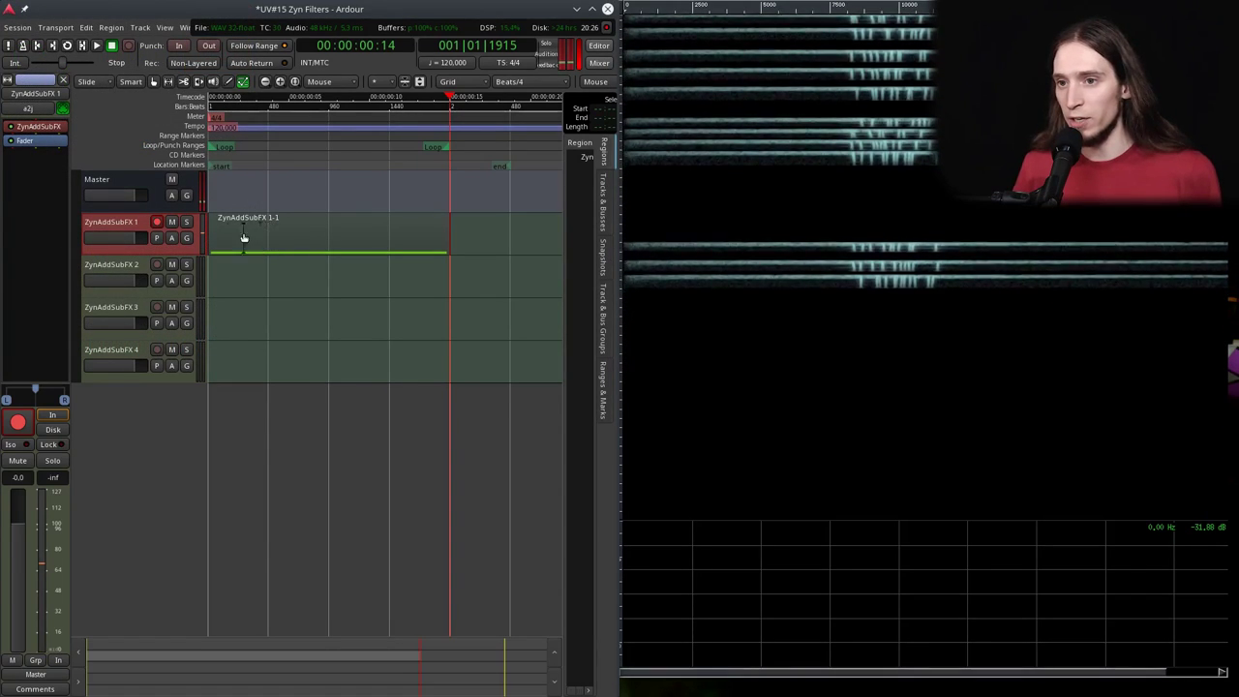
- Disarm recording on the first ZynAddSubFX track, rename the track to HH, and save the session
{"action": "left_click", "coordinate": [157, 223]}
{"action": "double_click", "coordinate": [116, 222]}
{"action": "type", "text": "HH"}
{"action": "key", "text": "Return"}
{"action": "key", "text": "ctrl+s"}
- Delete the existing region on the HH track and draw a new one-bar MIDI region in its place
{"action": "left_click", "coordinate": [307, 243]}
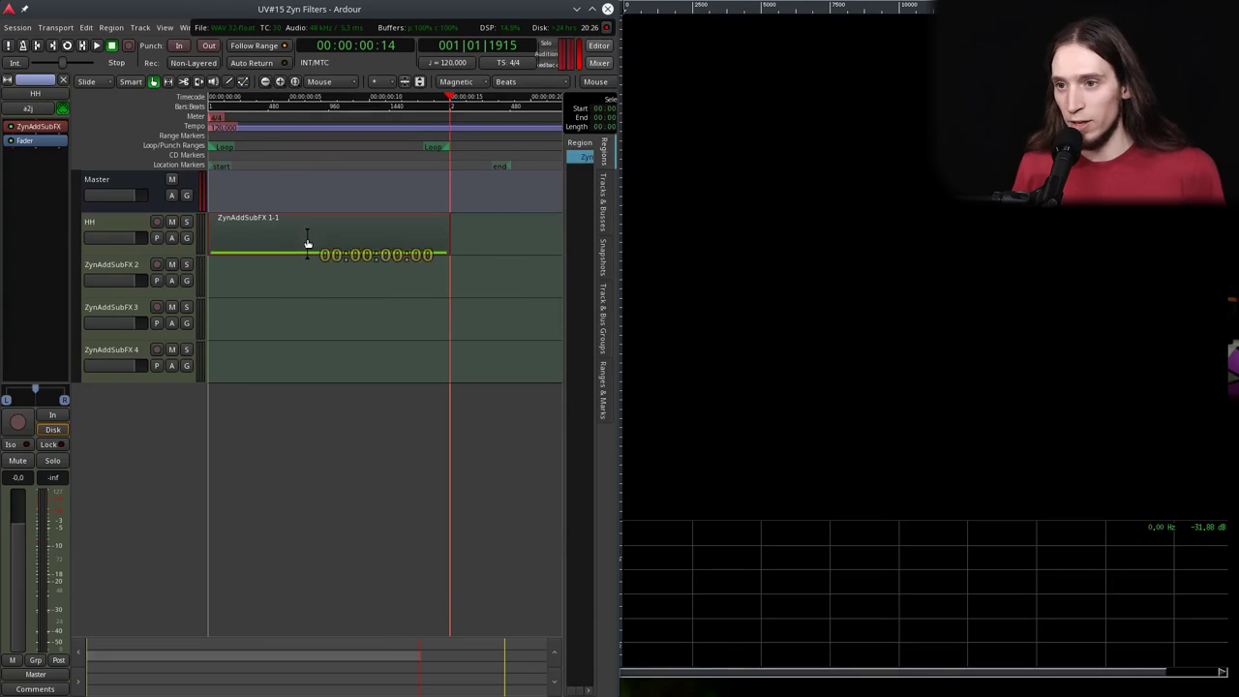
{"action": "key", "text": "Delete"}
{"action": "key", "text": "d"}
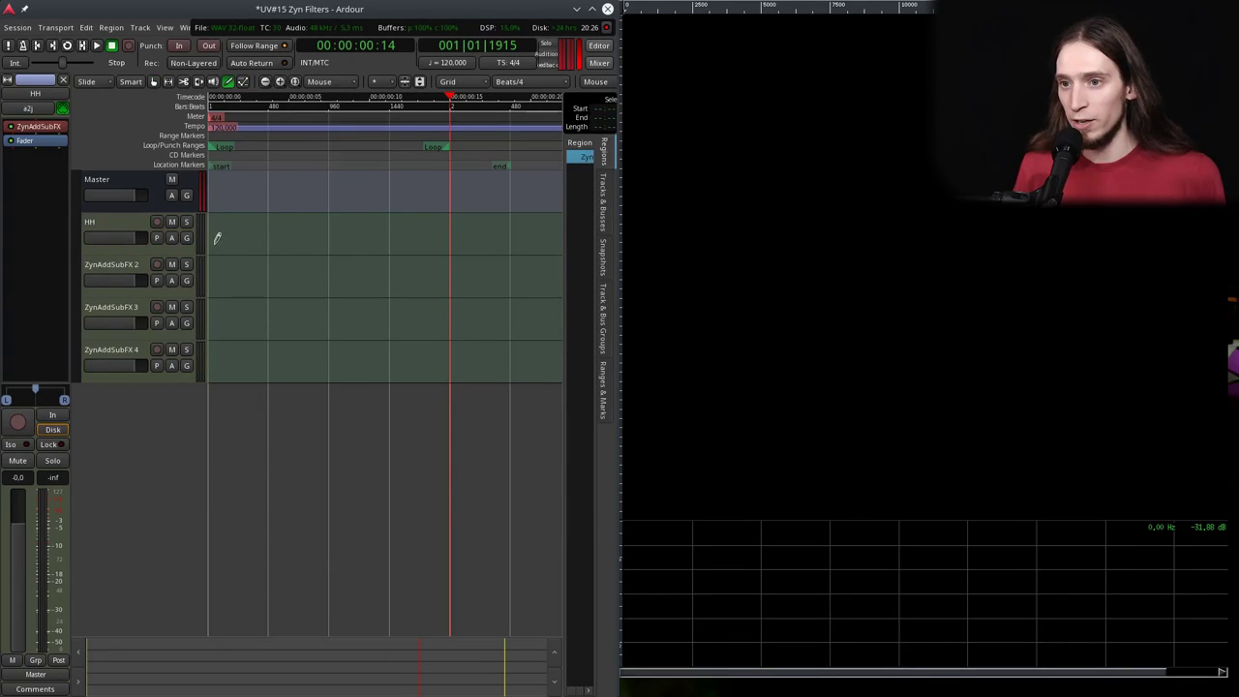
{"action": "left_click_drag", "start_coordinate": [212, 235], "coordinate": [424, 230]}
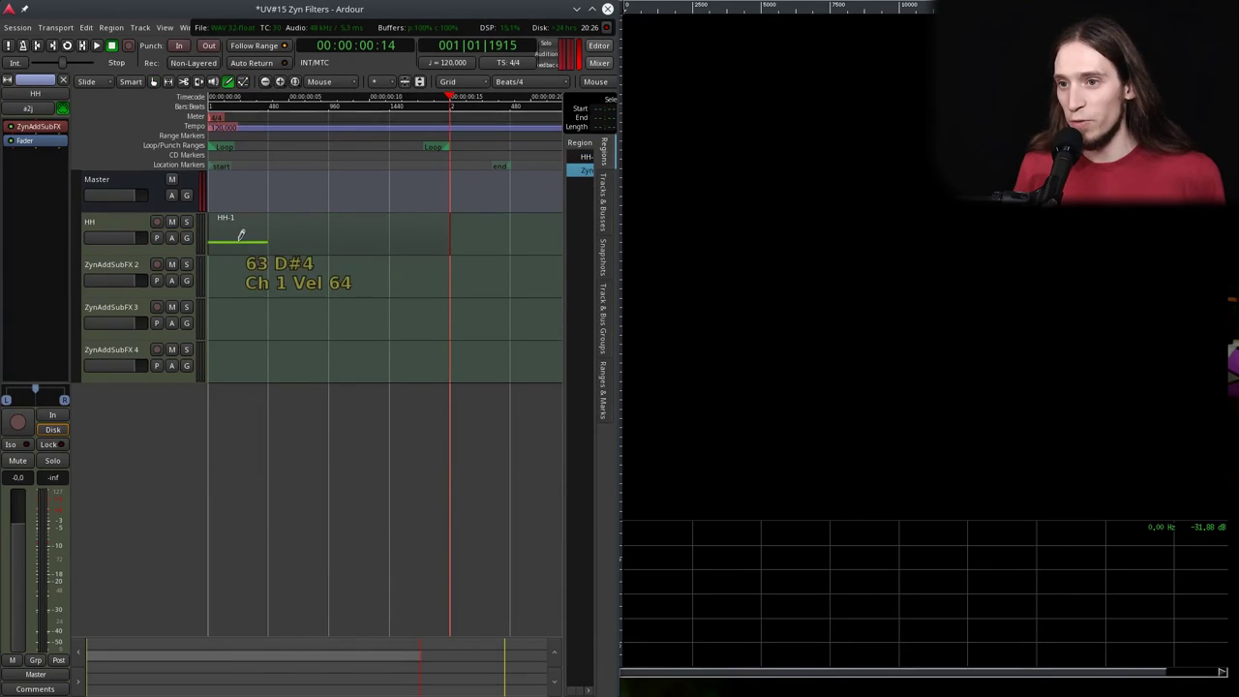
- Fill the remaining three beats of the HH region with D#4 notes and leave note drawing
{"action": "left_click", "coordinate": [279, 241]}
{"action": "left_click", "coordinate": [343, 241]}
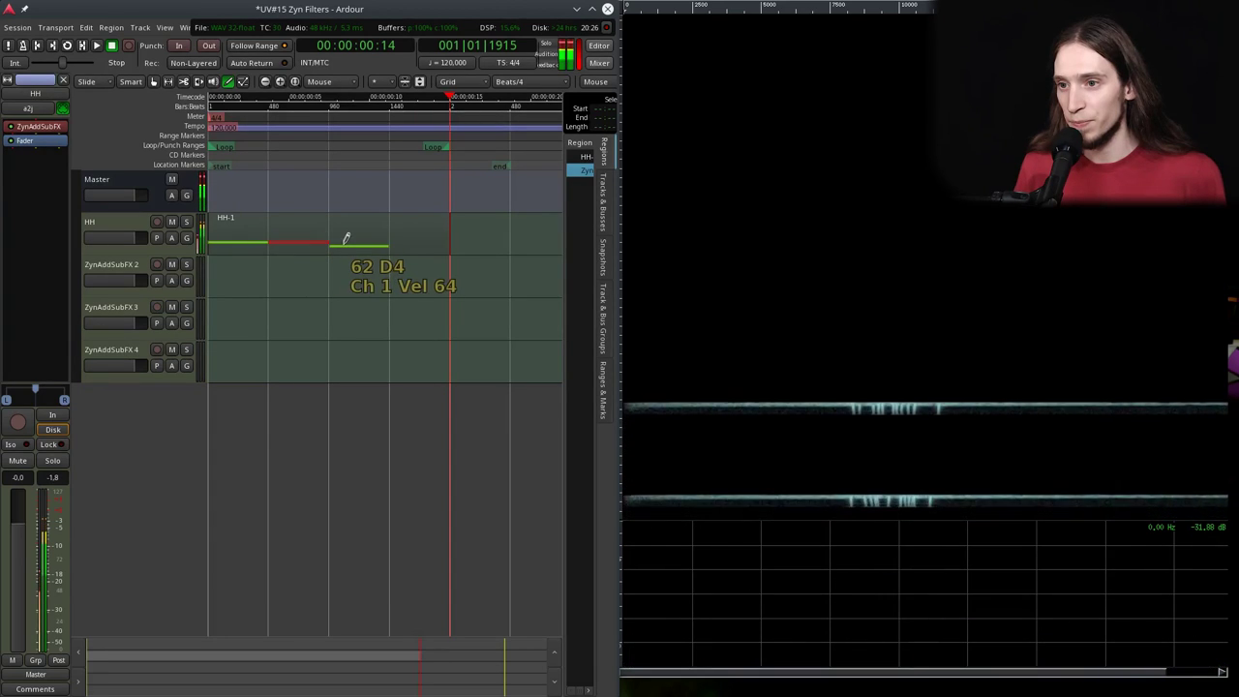
{"action": "left_click", "coordinate": [409, 241]}
{"action": "key", "text": "g"}
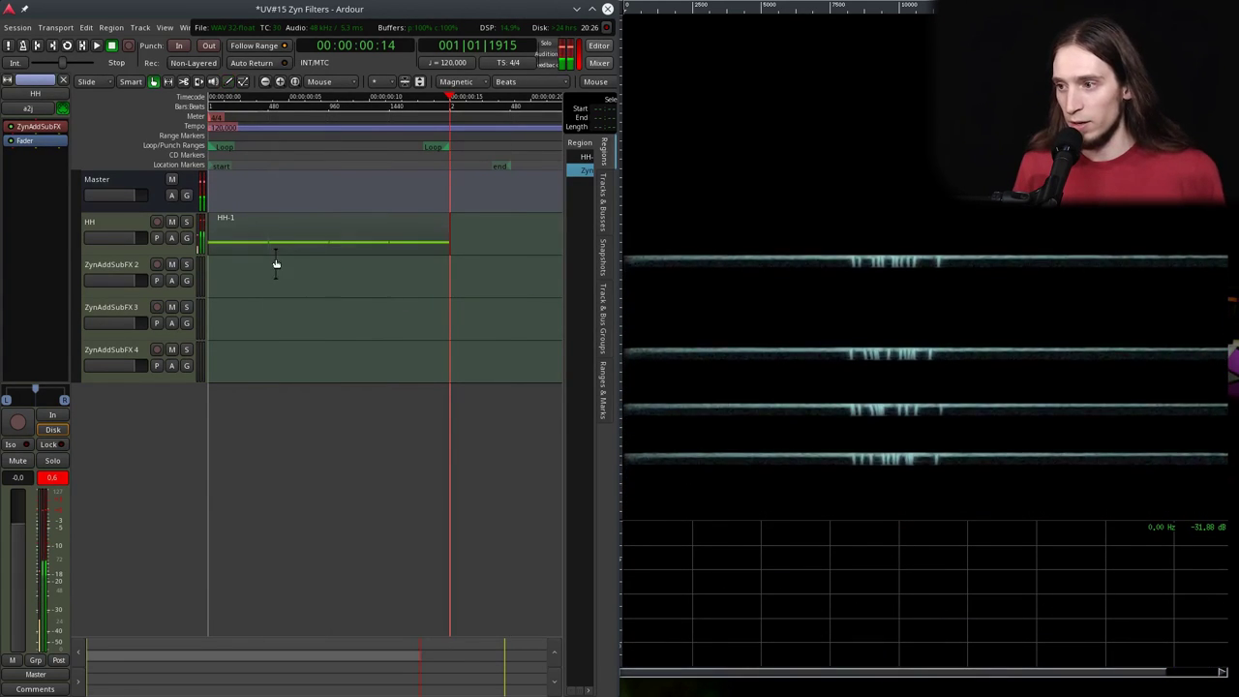
- Audition the looped hi-hat pattern and set the HH track's fader to -3.5 dB
{"action": "left_click_drag", "start_coordinate": [131, 238], "coordinate": [109, 238]}
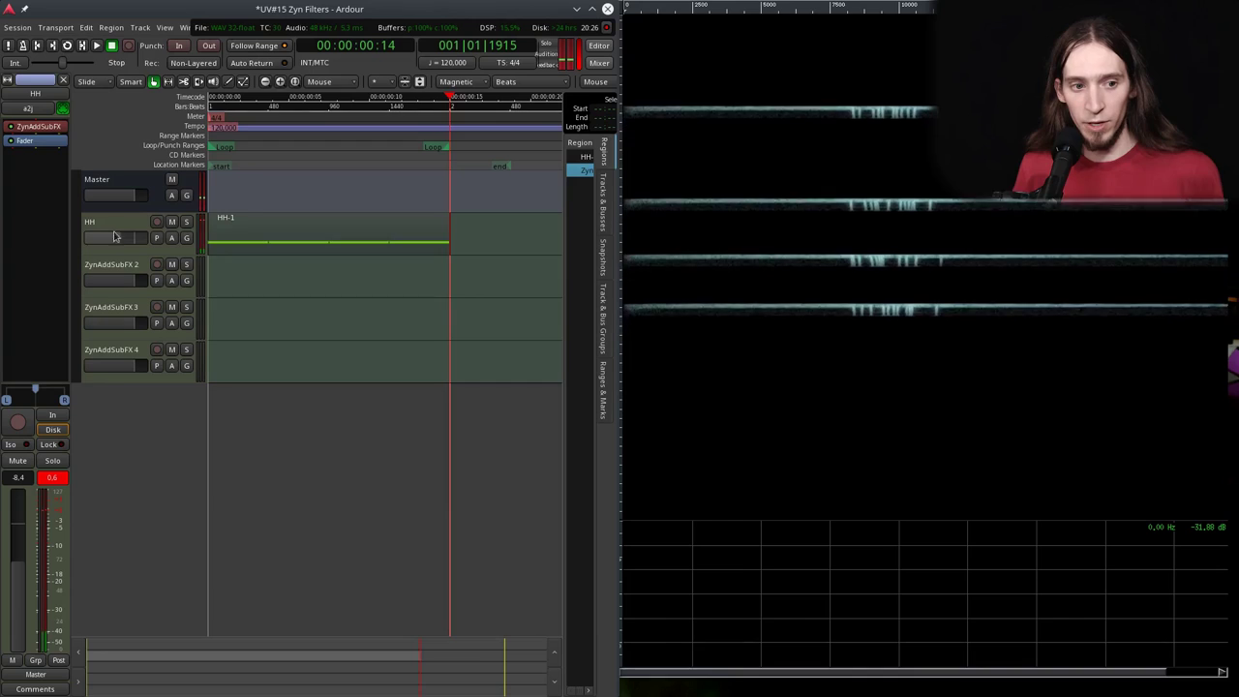
{"action": "key", "text": "l"}
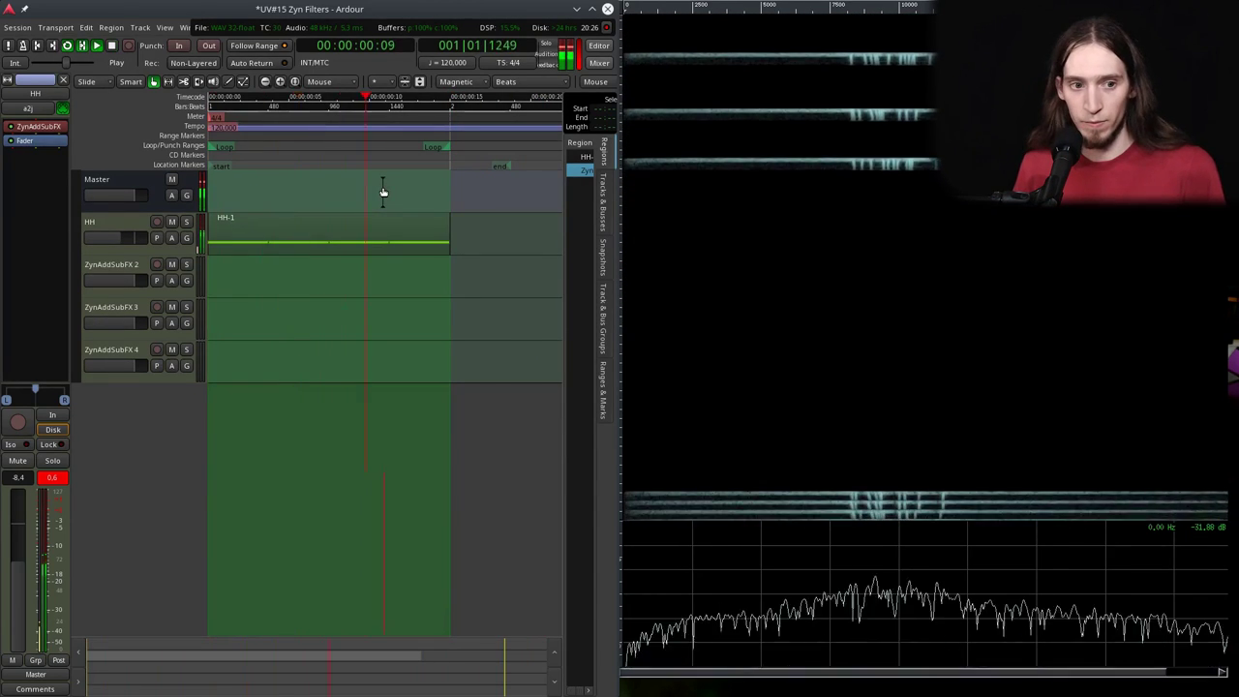
{"action": "key", "text": "space"}
{"action": "scroll", "coordinate": [111, 240], "scroll_direction": "up", "scroll_amount": 5}
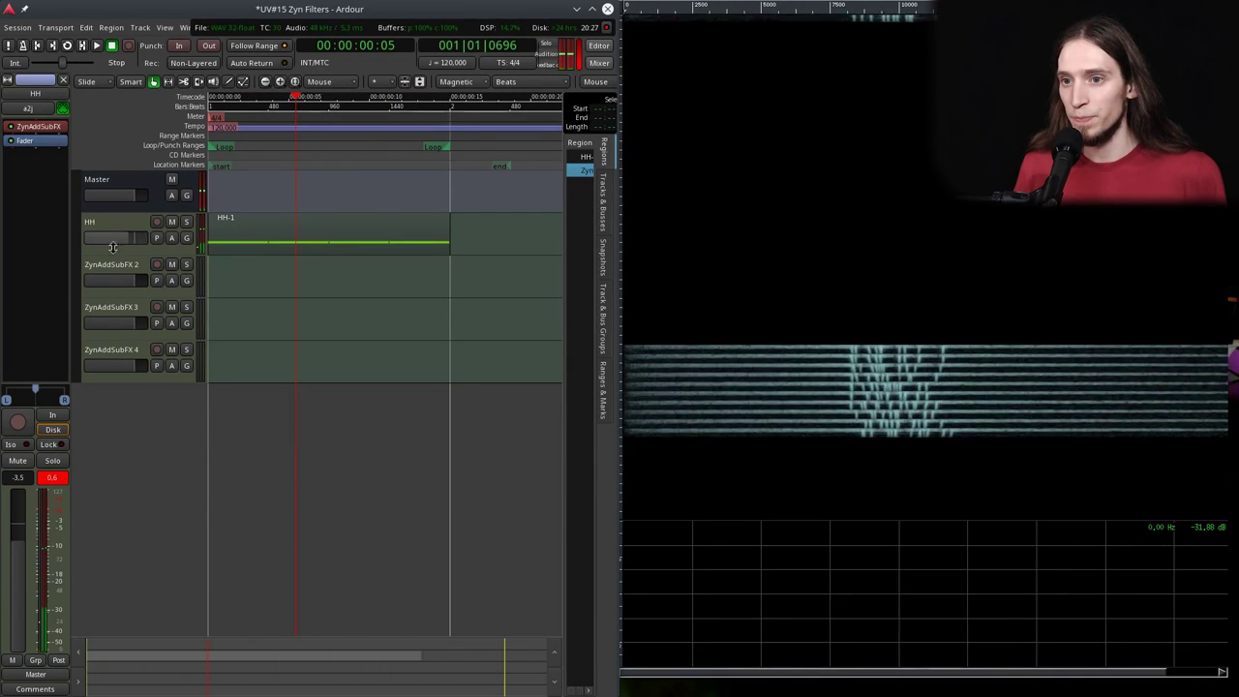
- Rename the ZynAddSubFX 2 track to Bass and save the session
{"action": "left_click", "coordinate": [111, 264]}
{"action": "double_click", "coordinate": [111, 264]}
{"action": "type", "text": "Ba"}
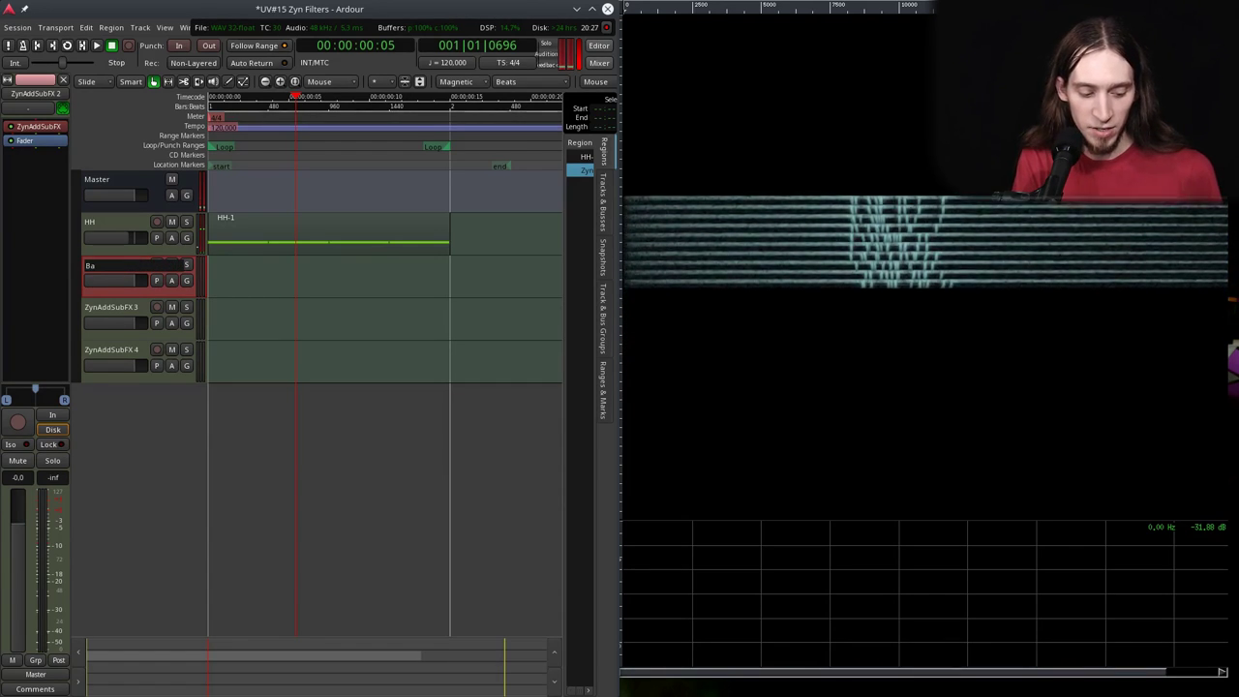
{"action": "type", "text": "ss"}
{"action": "key", "text": "Return"}
{"action": "key", "text": "ctrl+s"}
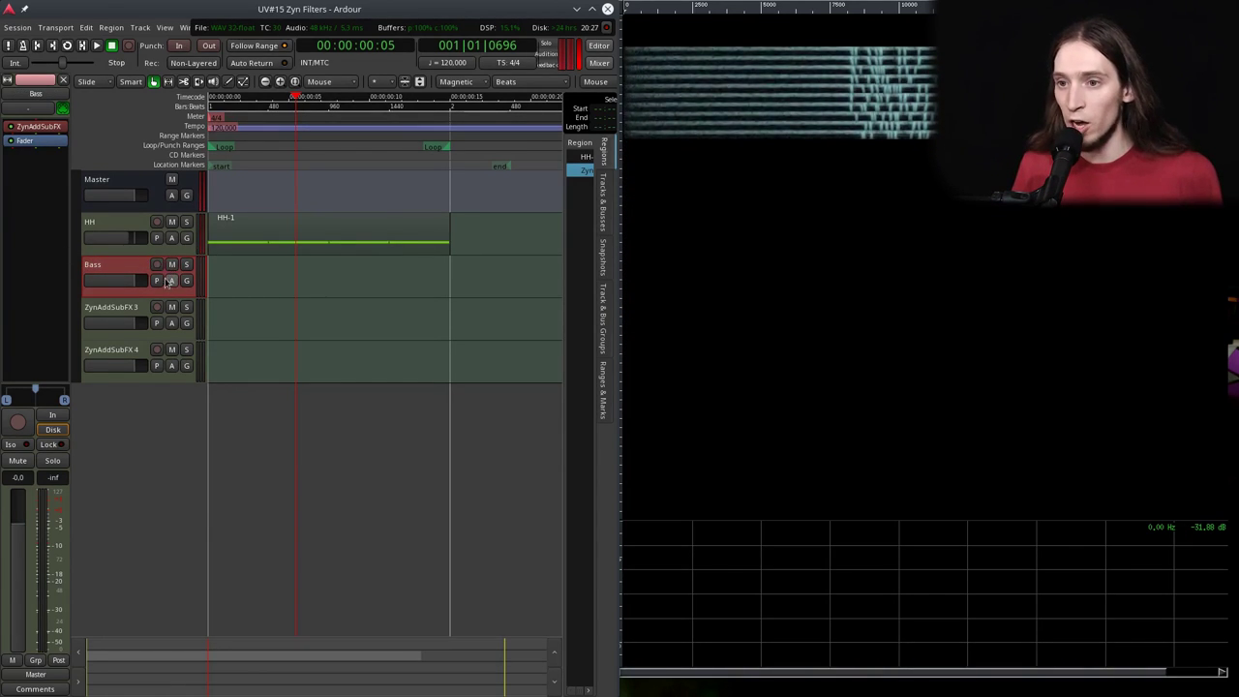
- Connect the Bass track's input to the Oxygen 49 MIDI 1 capture port and arm the track for recording
{"action": "left_click", "coordinate": [48, 107]}
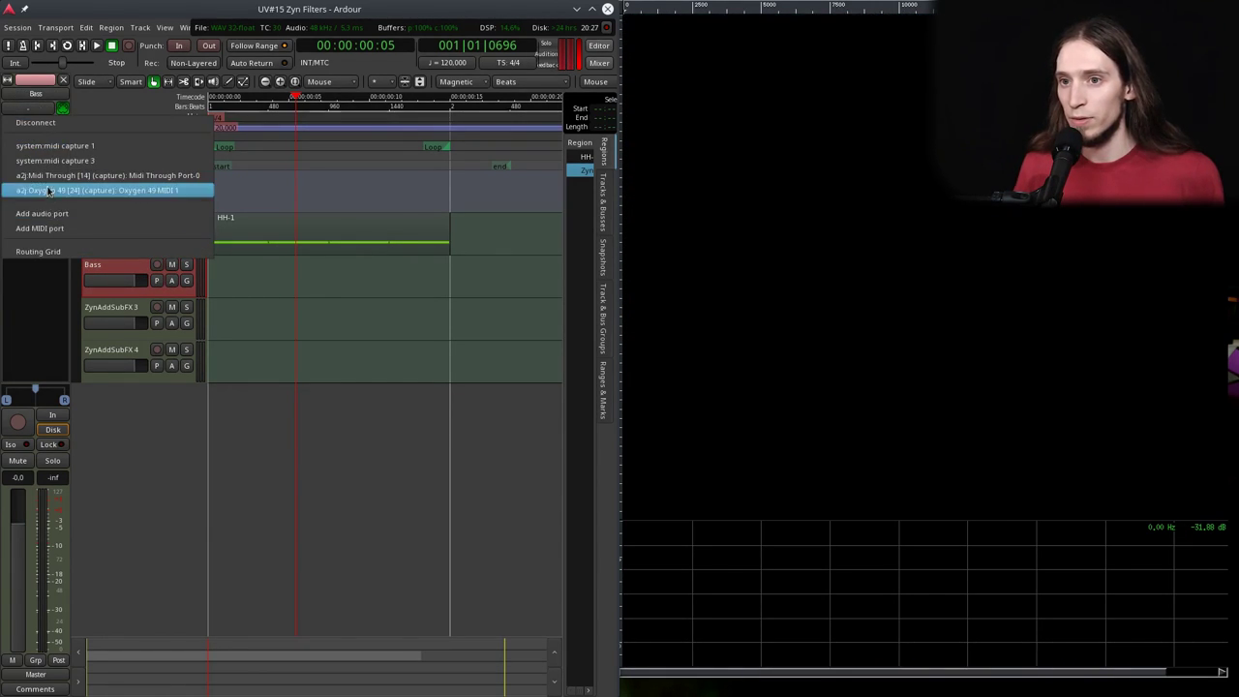
{"action": "left_click", "coordinate": [49, 191]}
{"action": "left_click", "coordinate": [157, 264]}
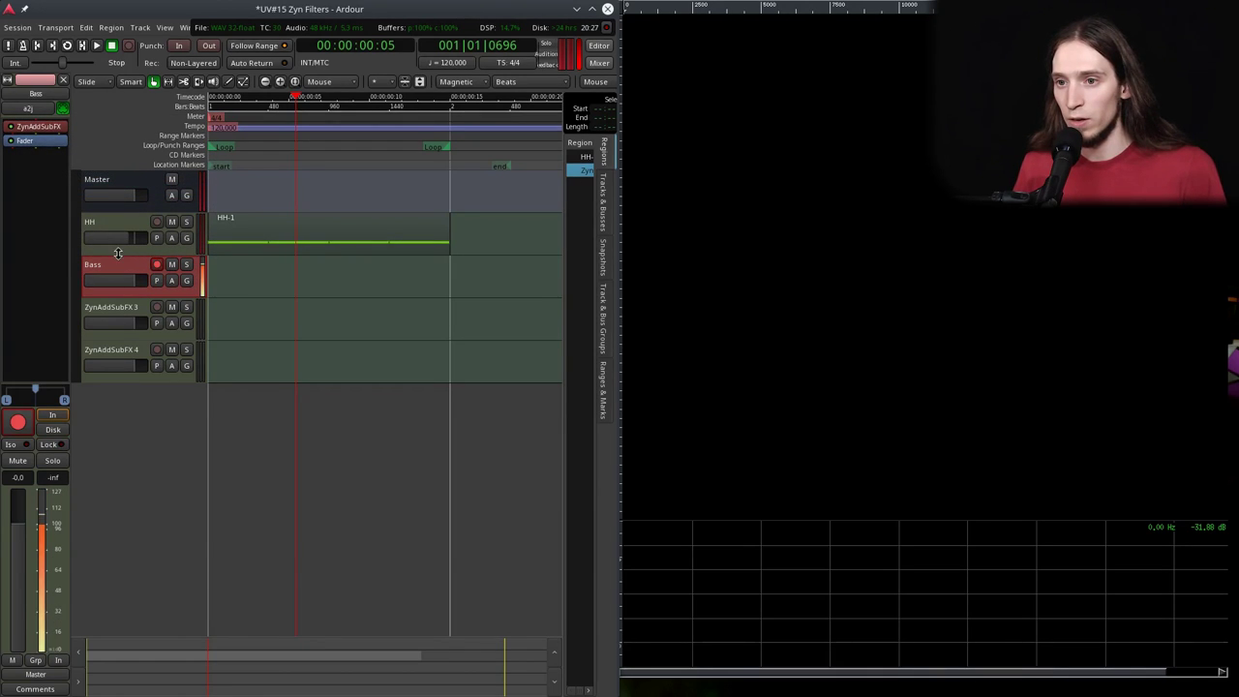
- Open the Bass track's ZynAddSubFX instrument editor and its ADsynth global parameters, placing the windows over the session
{"action": "double_click", "coordinate": [40, 130]}
{"action": "left_click_drag", "start_coordinate": [1090, 349], "coordinate": [333, 206]}
{"action": "left_click", "coordinate": [295, 425]}
{"action": "left_click", "coordinate": [282, 483]}
{"action": "left_click_drag", "start_coordinate": [1055, 459], "coordinate": [267, 271]}
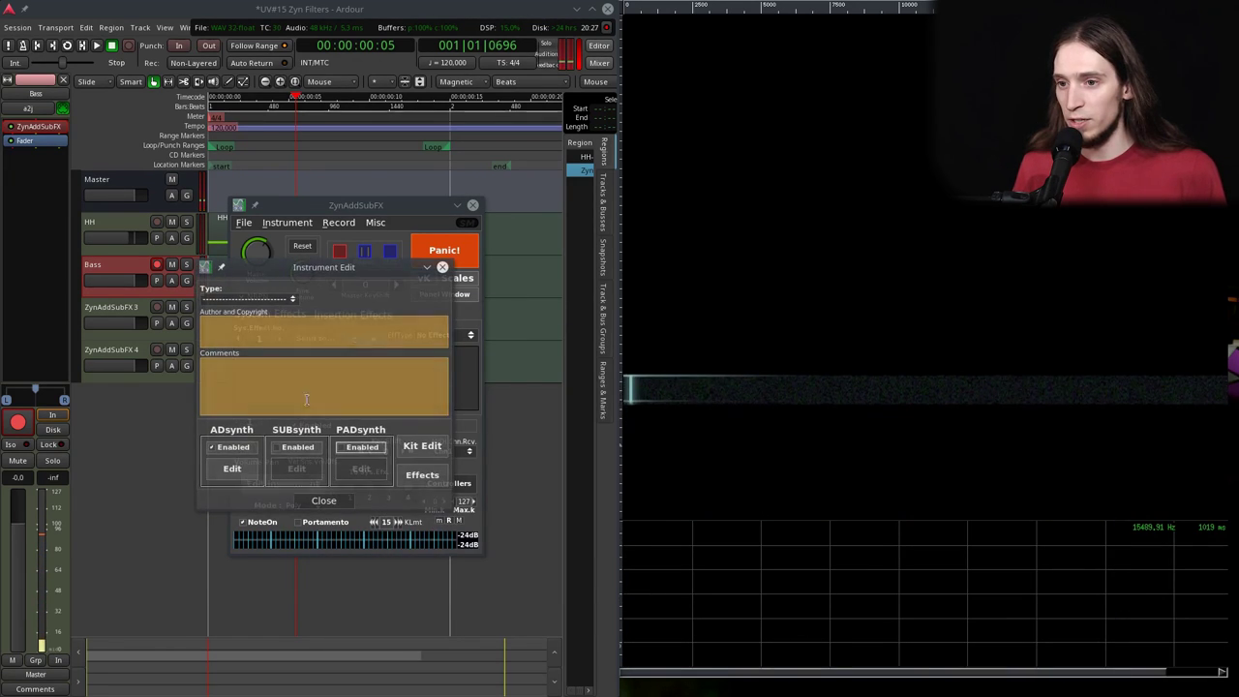
{"action": "left_click", "coordinate": [232, 468]}
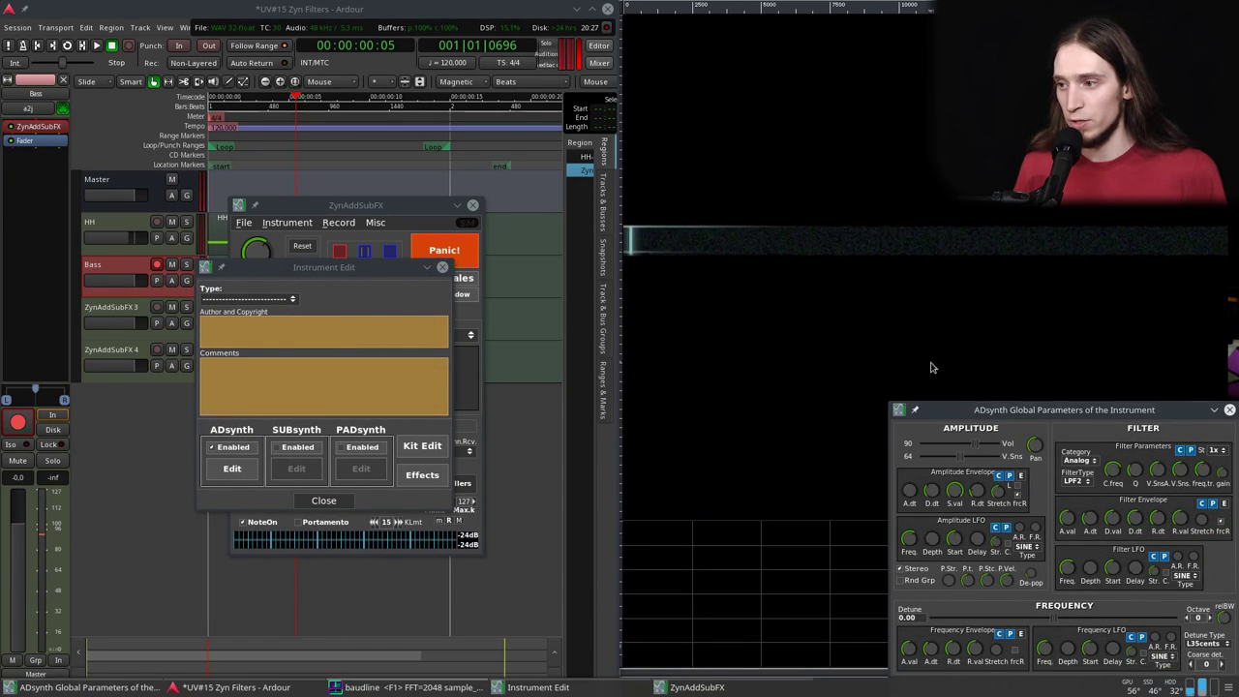
{"action": "left_click_drag", "start_coordinate": [991, 409], "coordinate": [278, 215]}
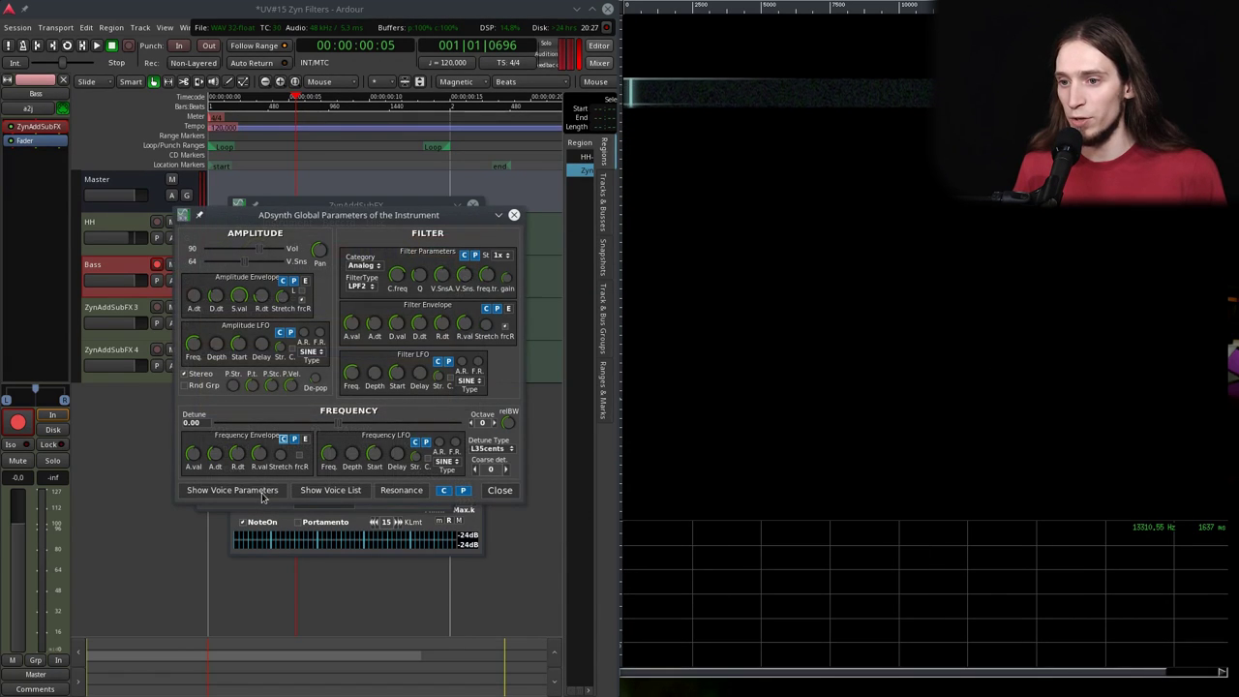
- Set voice 1's oscillator base function to Saw and return to the ADsynth global parameters
{"action": "left_click", "coordinate": [254, 490]}
{"action": "left_click_drag", "start_coordinate": [932, 287], "coordinate": [297, 143]}
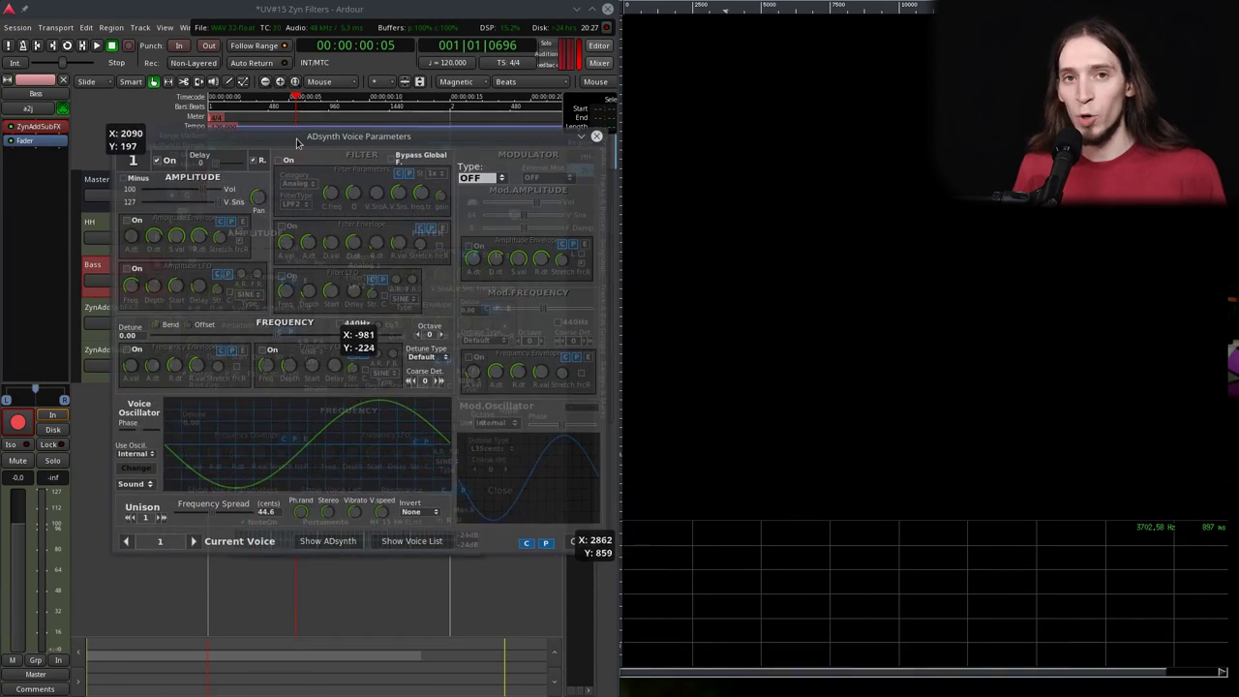
{"action": "left_click", "coordinate": [137, 468]}
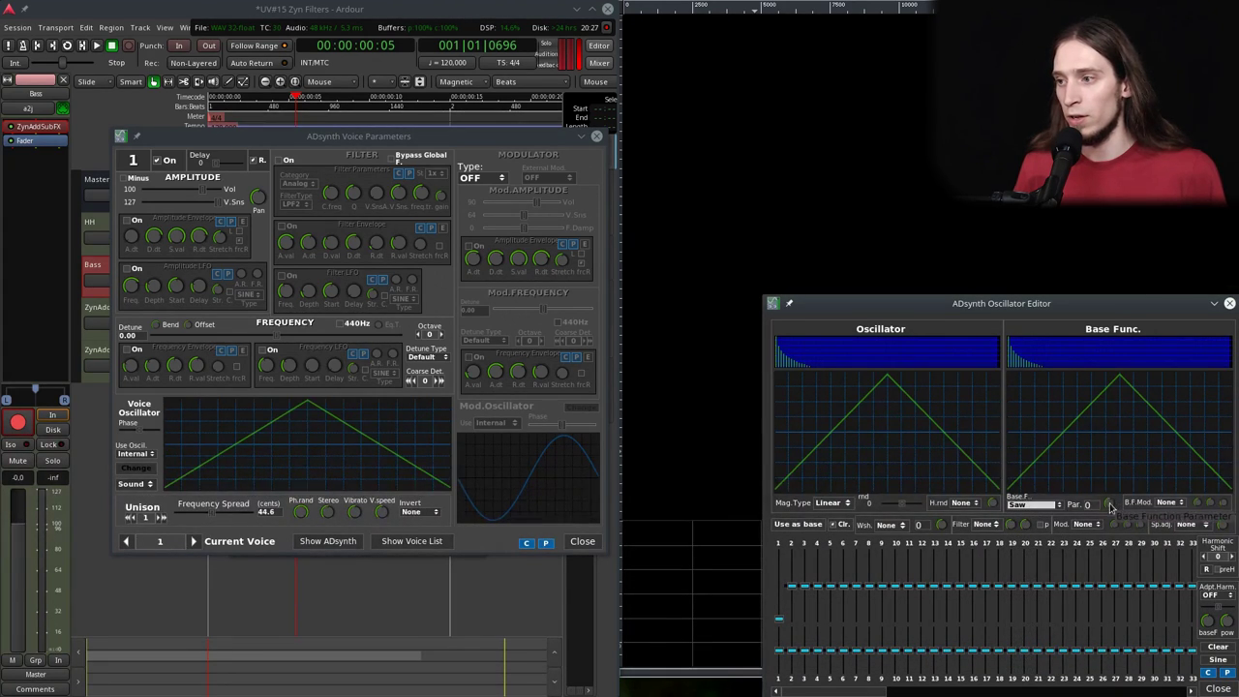
{"action": "left_click_drag", "start_coordinate": [999, 315], "coordinate": [266, 135]}
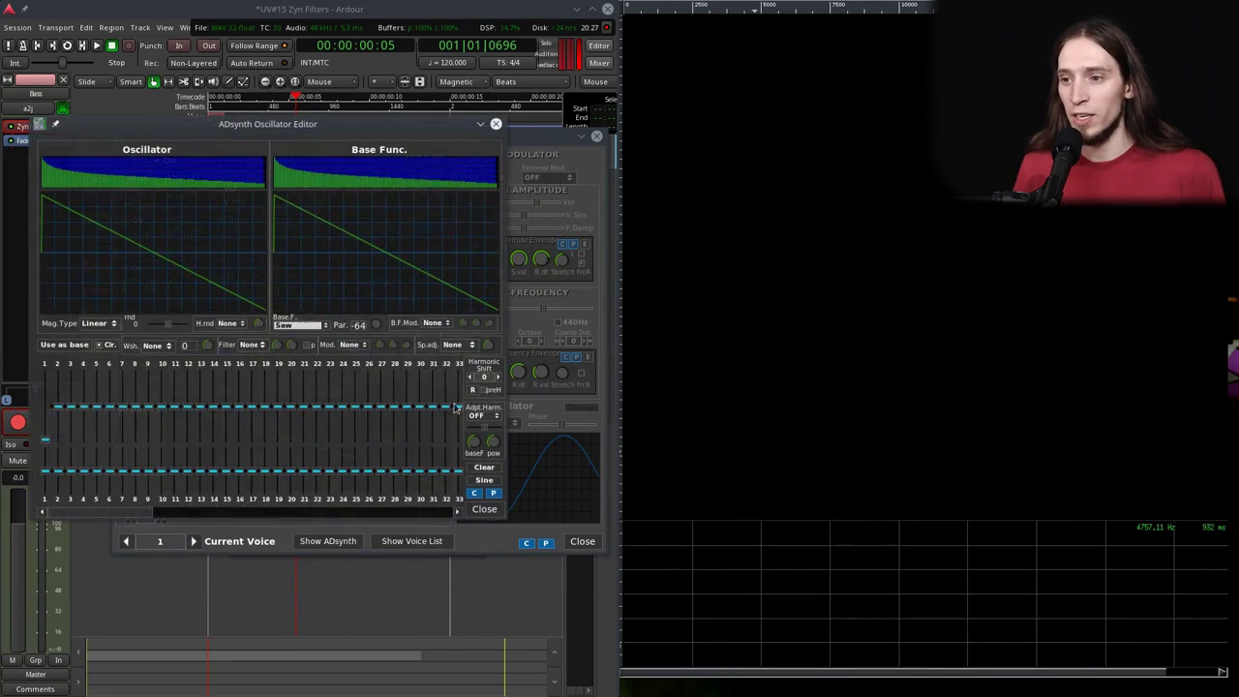
{"action": "left_click", "coordinate": [484, 509]}
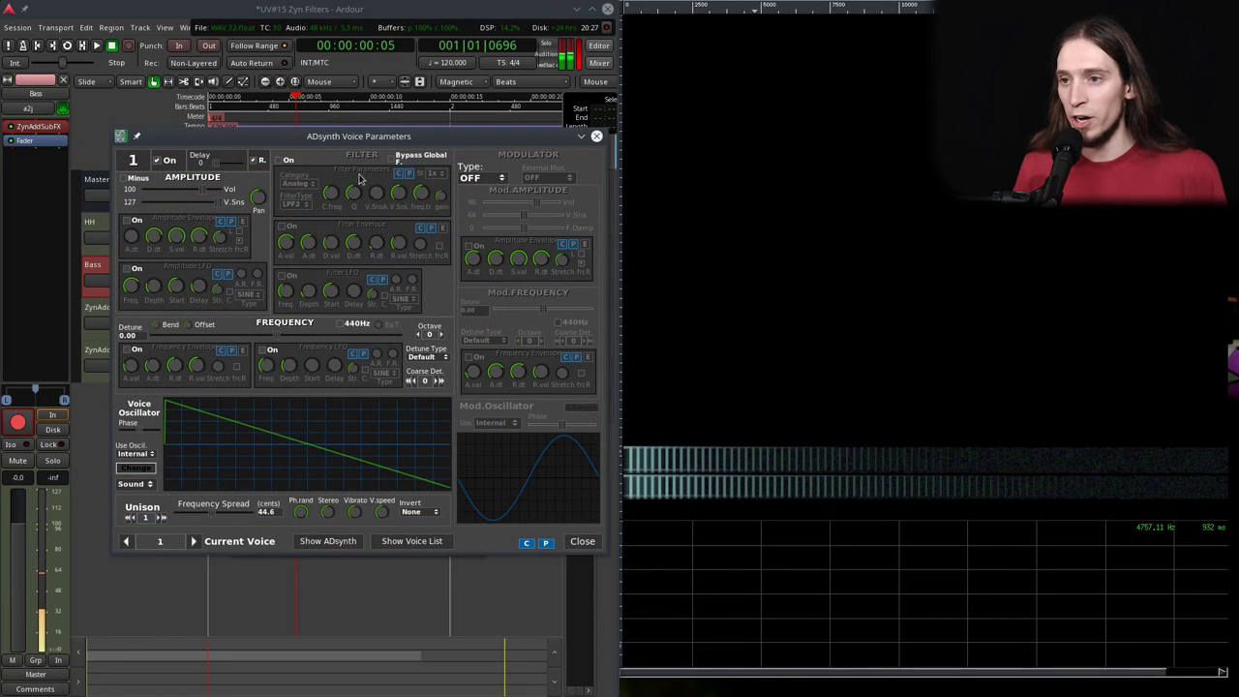
{"action": "left_click", "coordinate": [582, 541]}
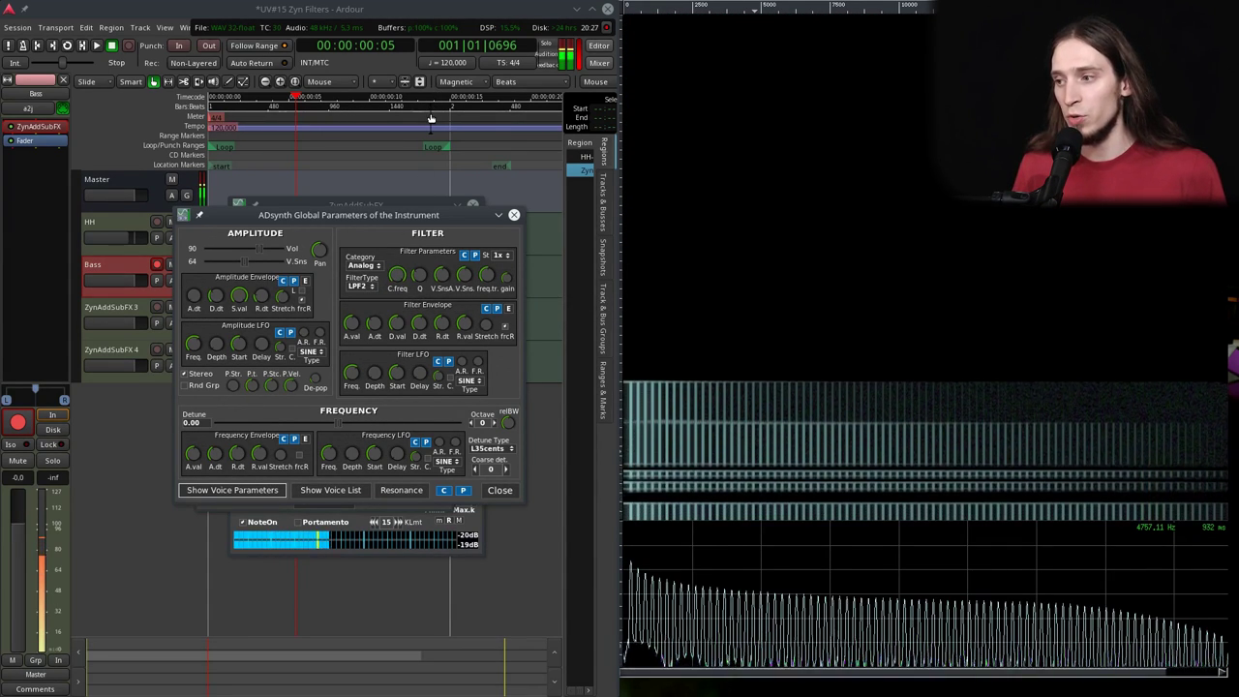
- Try the HPF1 type on the global analog filter and return it to LPF2
{"action": "left_click", "coordinate": [359, 286]}
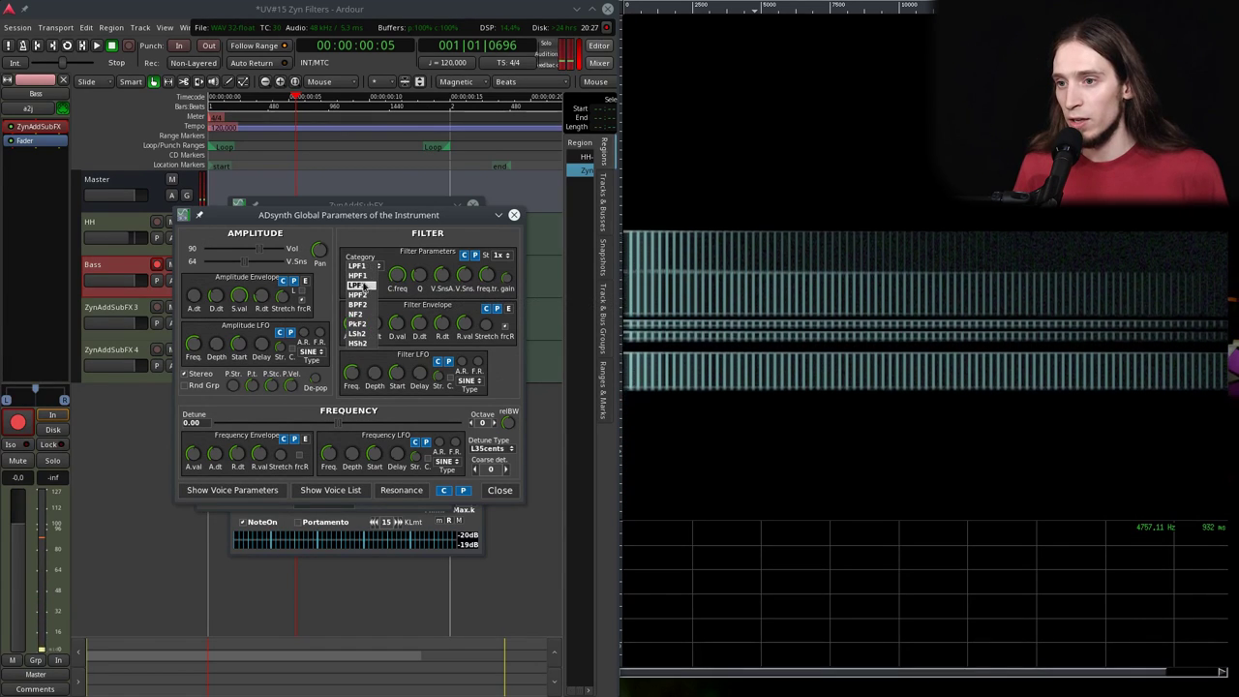
{"action": "left_click", "coordinate": [359, 275]}
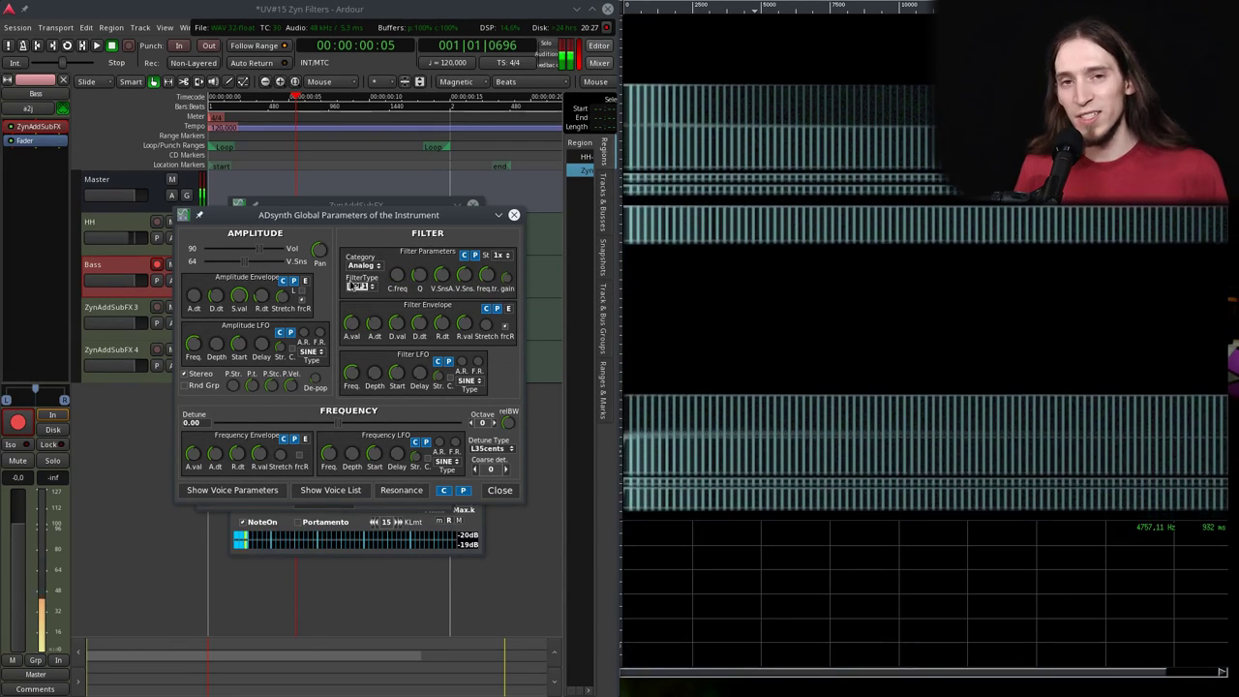
{"action": "left_click", "coordinate": [359, 287]}
{"action": "left_click", "coordinate": [359, 295]}
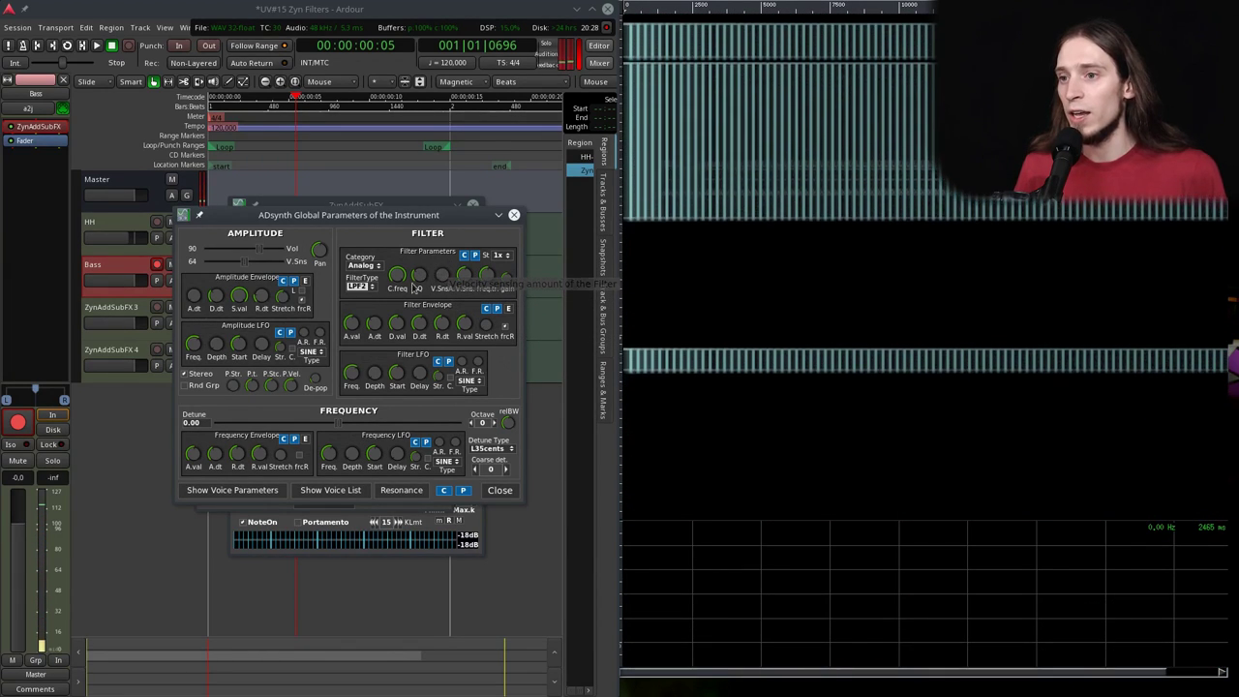
- Switch the global filter's category to Formant and reduce the number of formants to 2 in its vowel editor
{"action": "left_click", "coordinate": [365, 266]}
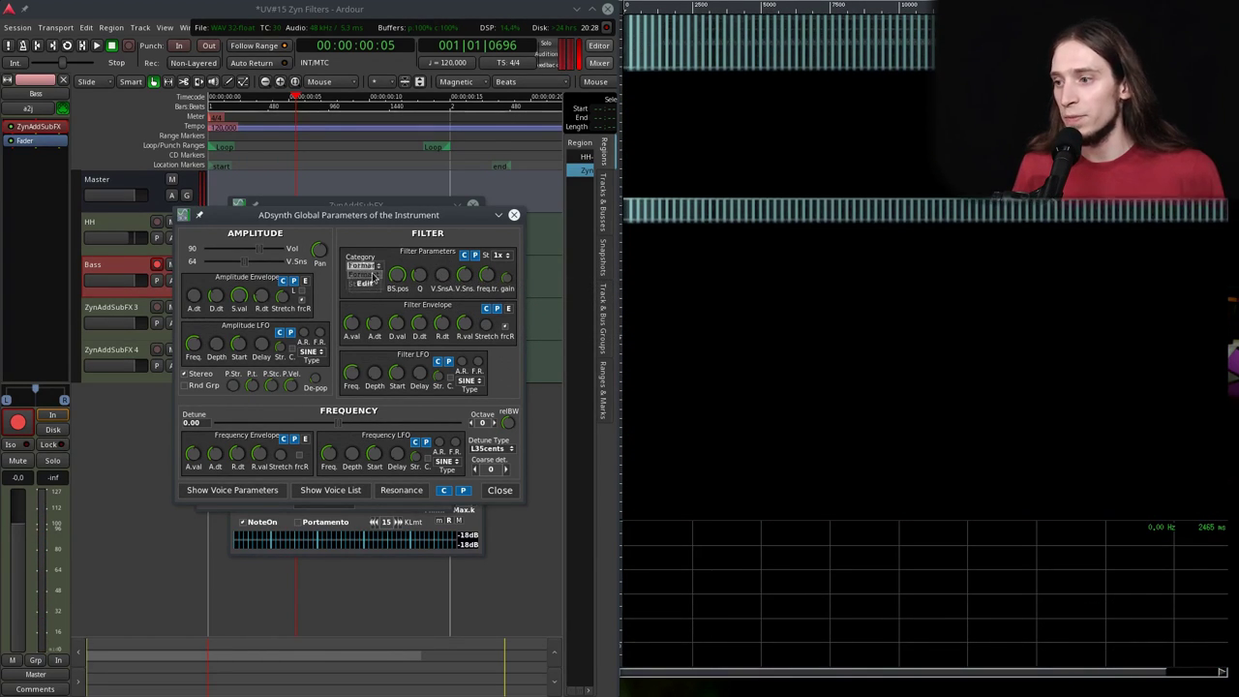
{"action": "left_click", "coordinate": [370, 274]}
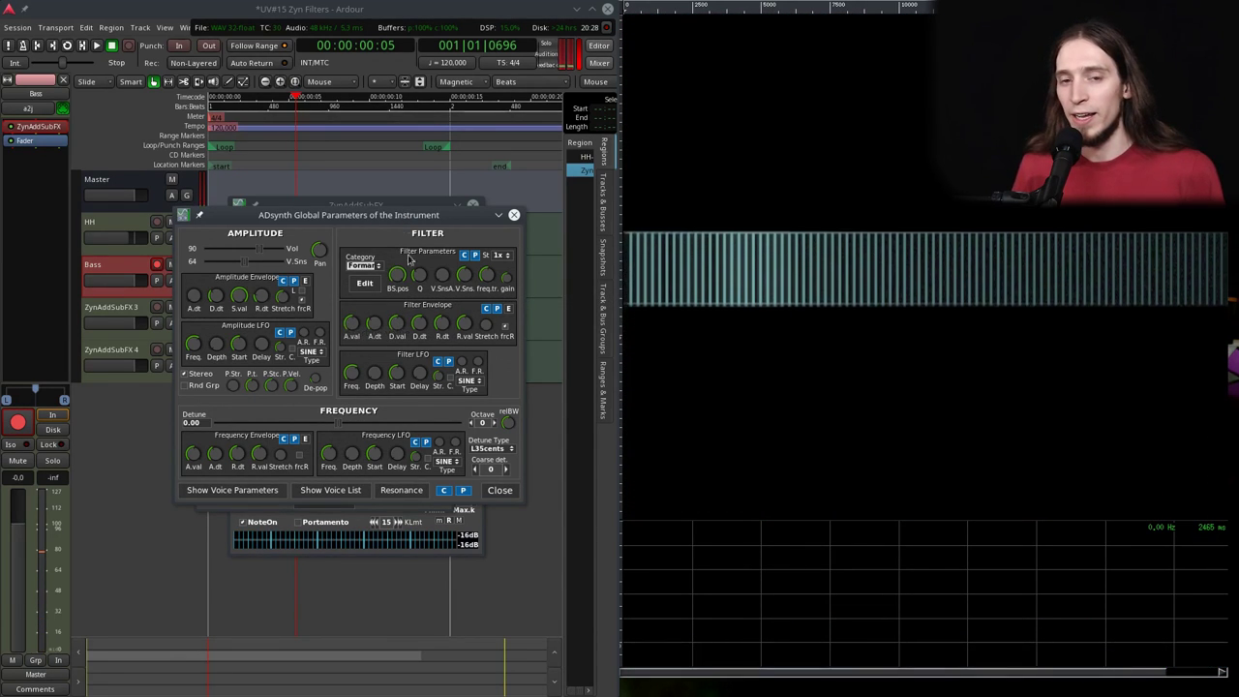
{"action": "left_click", "coordinate": [366, 283]}
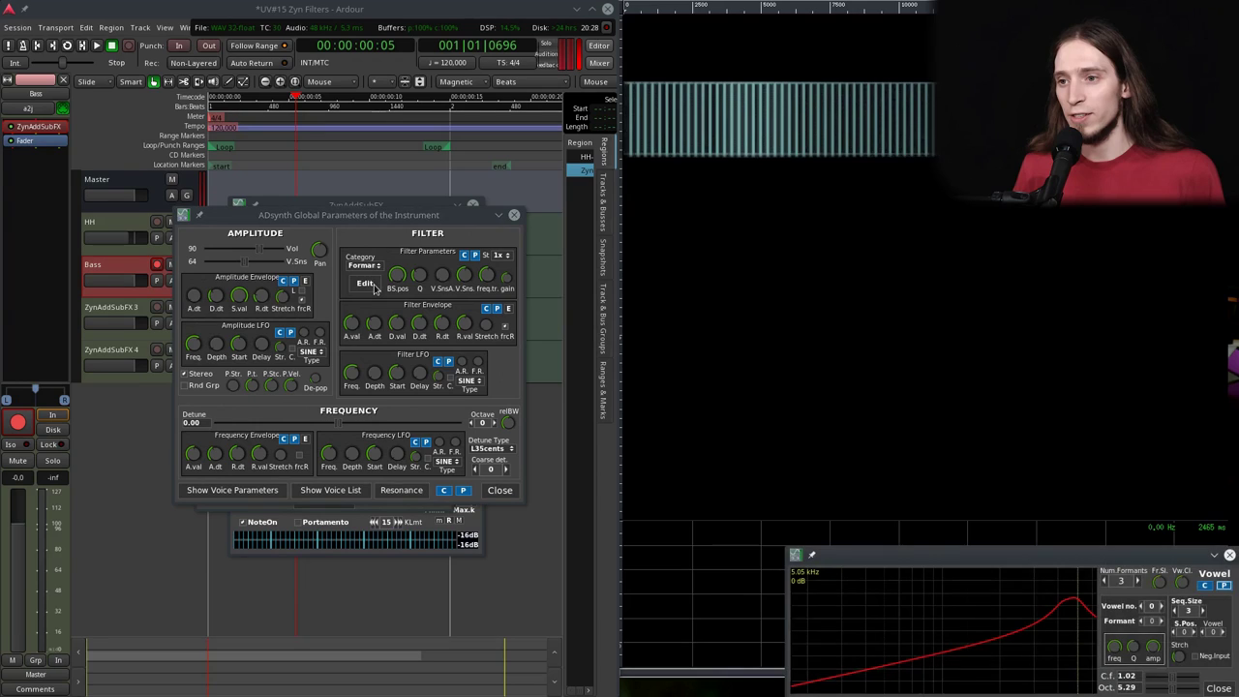
{"action": "left_click_drag", "start_coordinate": [919, 559], "coordinate": [231, 308]}
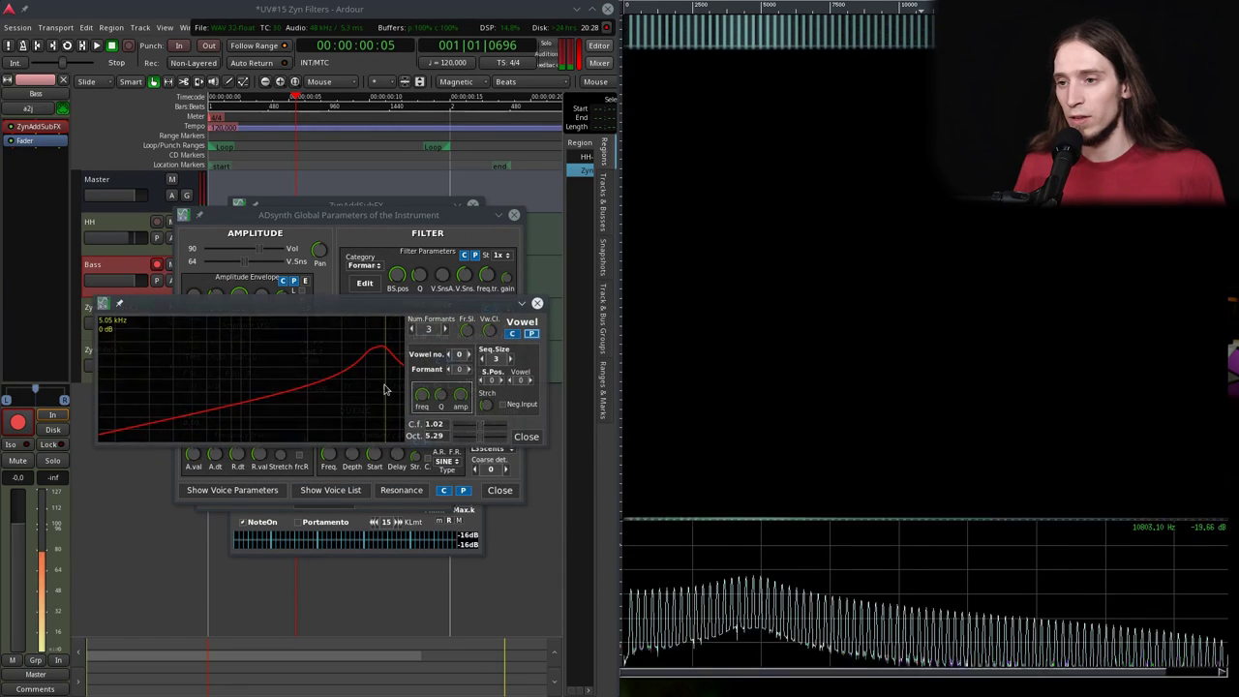
{"action": "left_click", "coordinate": [412, 329]}
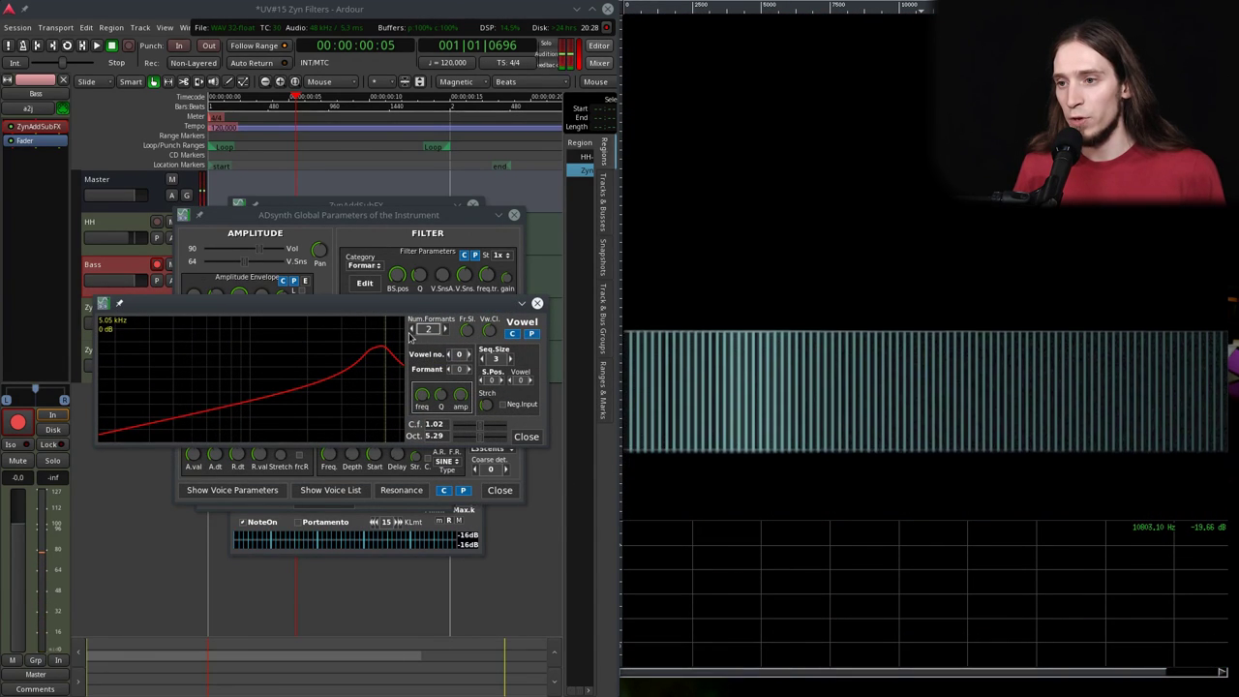
- Raise the formant filter's Q, set the instrument's octave to -2, and return to the vowel editor
{"action": "left_click", "coordinate": [417, 224]}
{"action": "scroll", "coordinate": [474, 424], "scroll_direction": "down", "scroll_amount": 2}
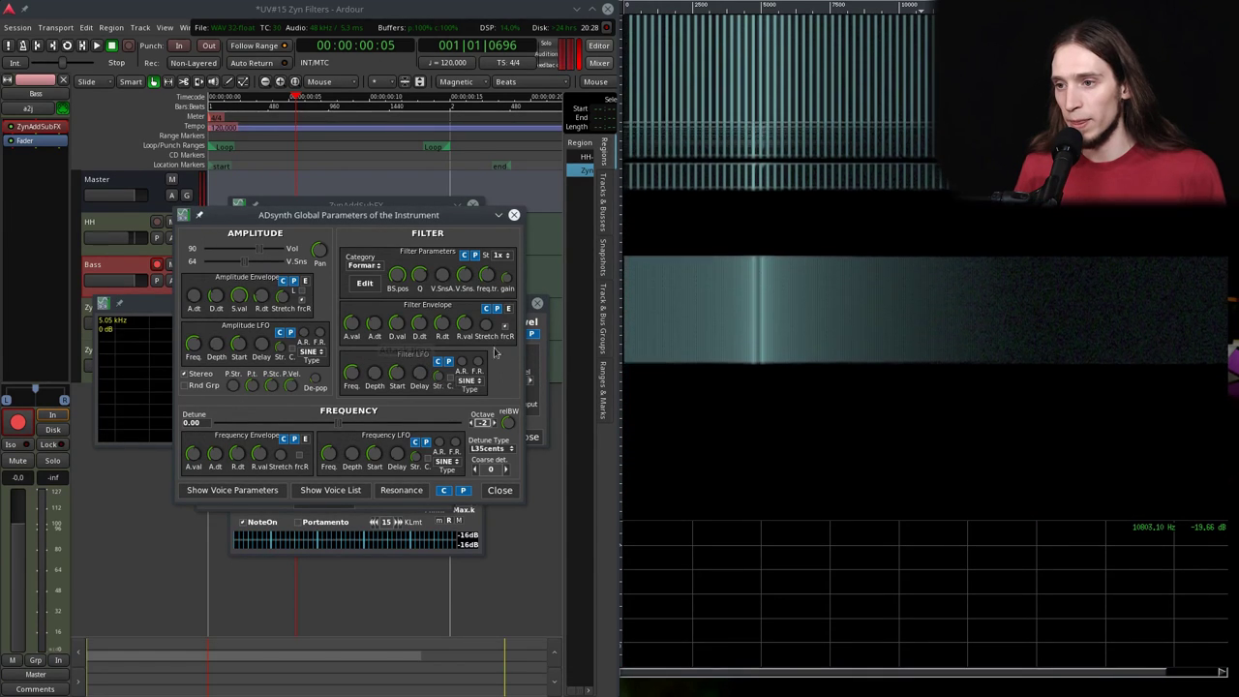
{"action": "left_click", "coordinate": [541, 365]}
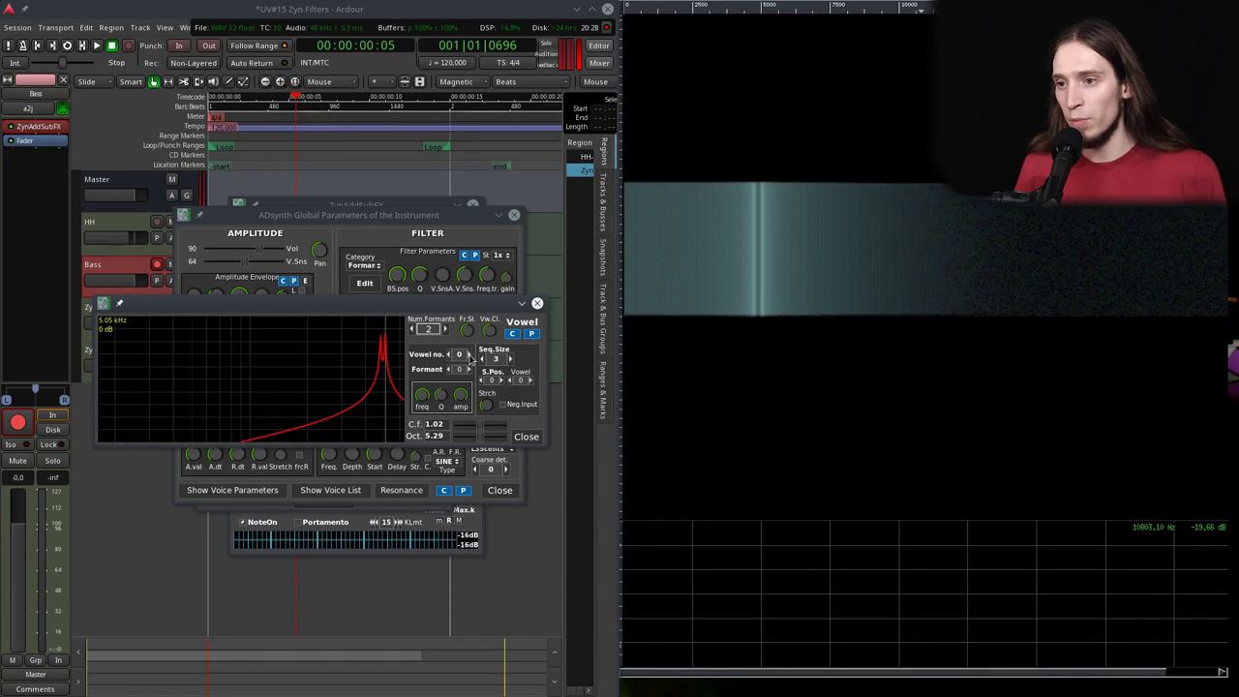
- Compare the formant curves of vowels 0 and 1 and move the vowel editor clear of the filter parameters
{"action": "left_click", "coordinate": [468, 354]}
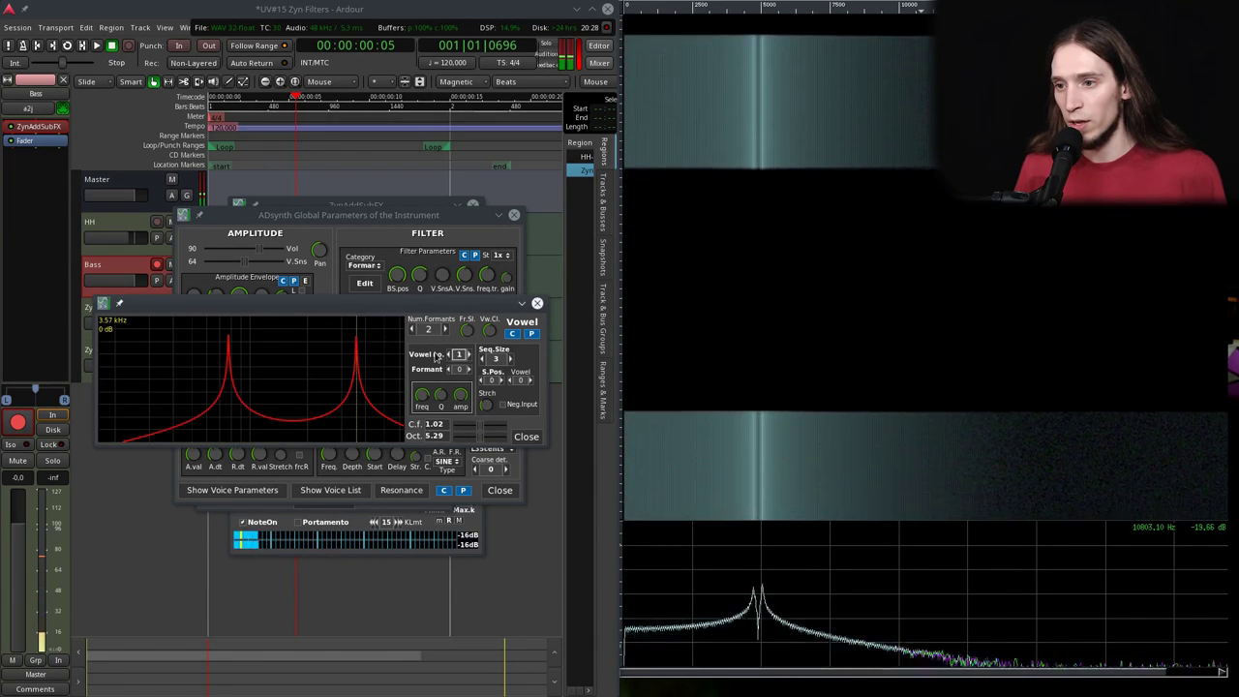
{"action": "left_click", "coordinate": [449, 354]}
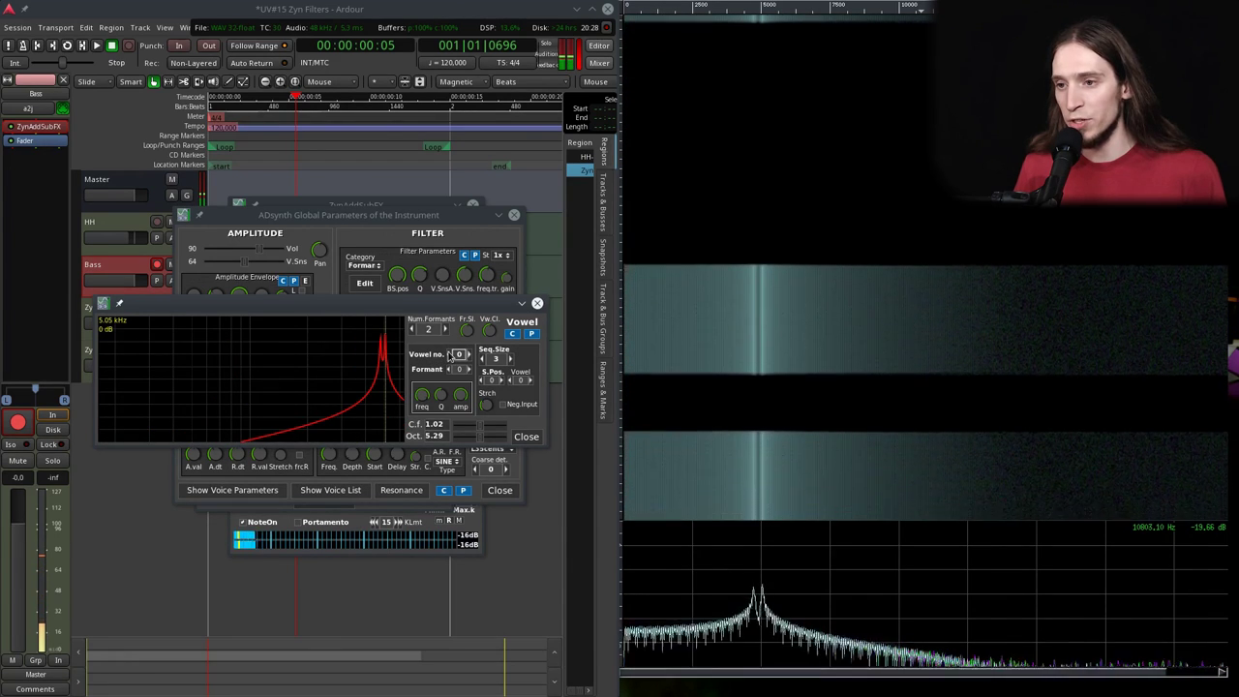
{"action": "left_click_drag", "start_coordinate": [416, 311], "coordinate": [409, 529]}
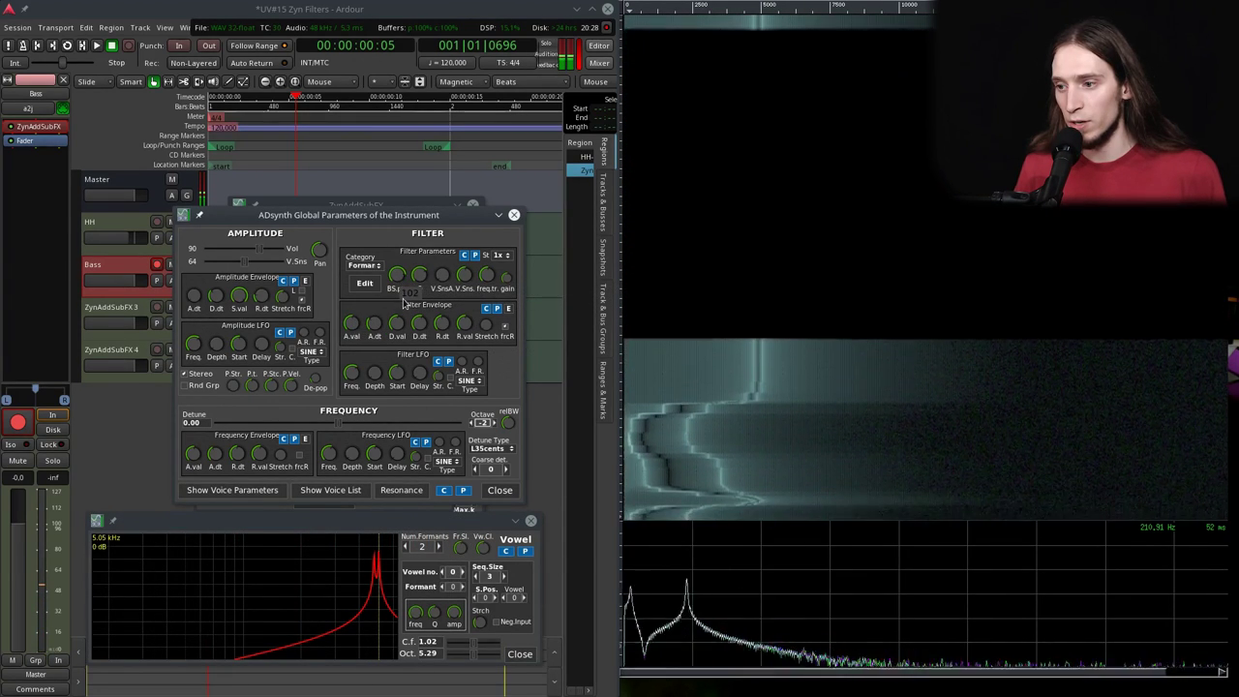
- Set the formant sequence size to 1 and audition different vowels, advancing the edited vowel number to 4
{"action": "left_click", "coordinate": [476, 576]}
{"action": "left_click", "coordinate": [475, 576]}
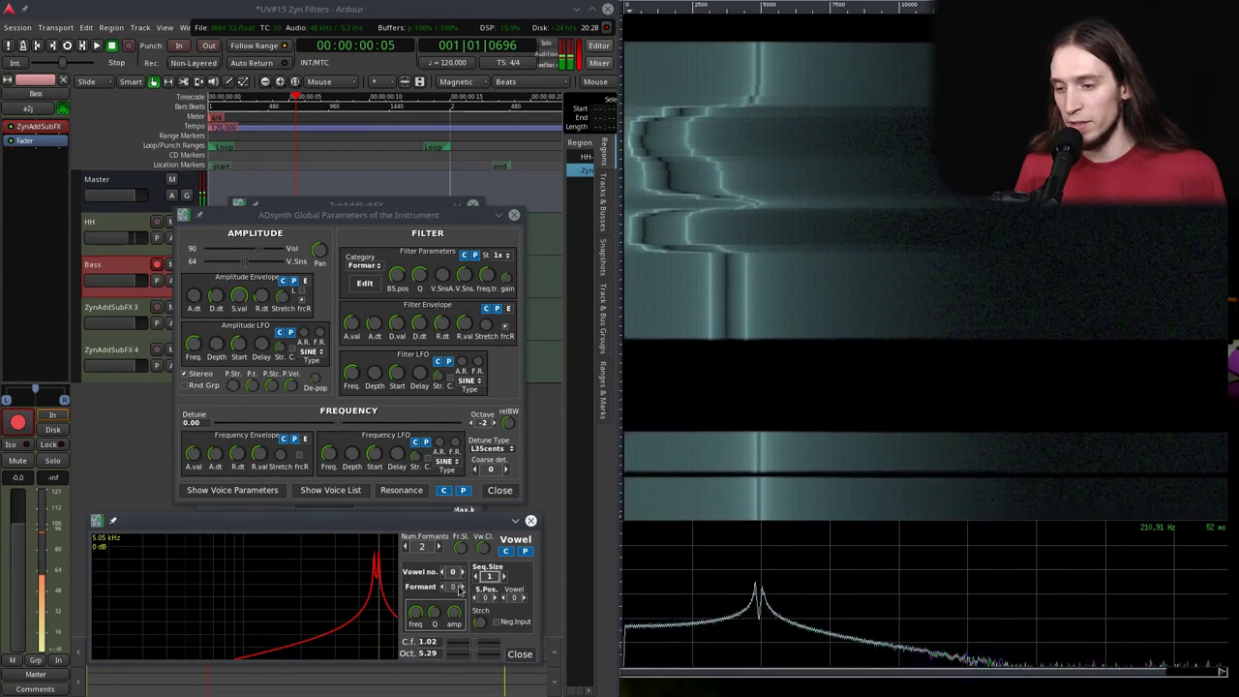
{"action": "left_click", "coordinate": [462, 573]}
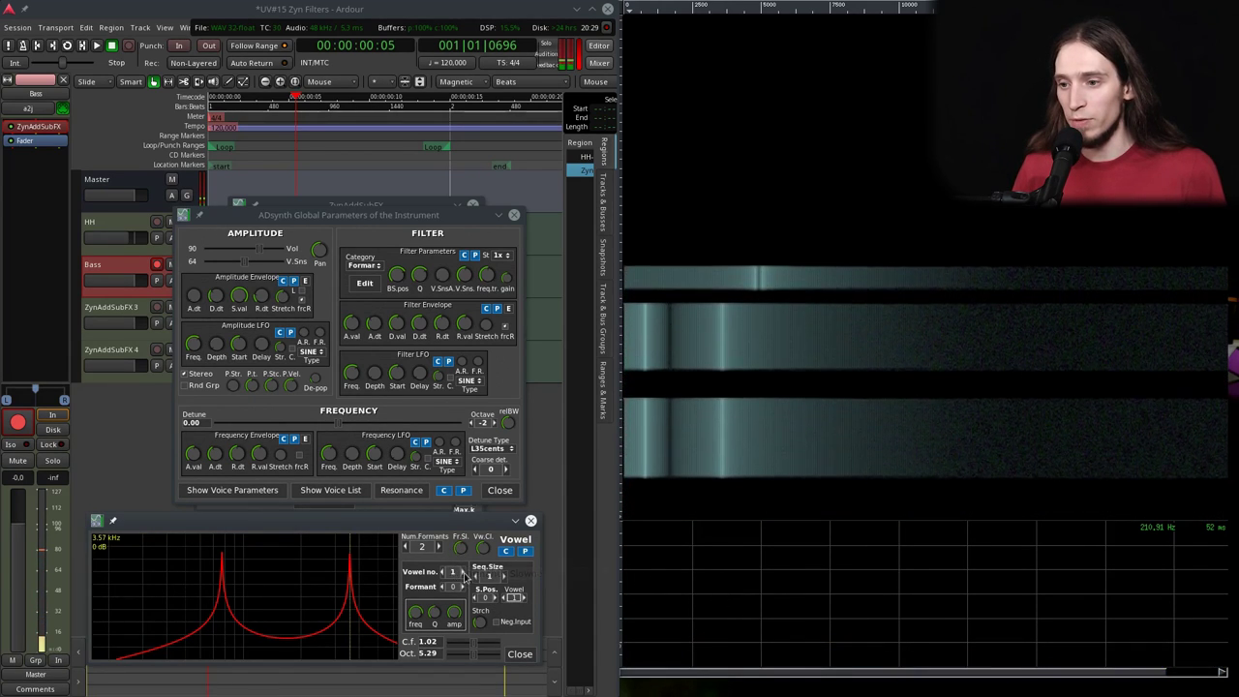
{"action": "scroll", "coordinate": [442, 575], "scroll_direction": "down", "scroll_amount": 1}
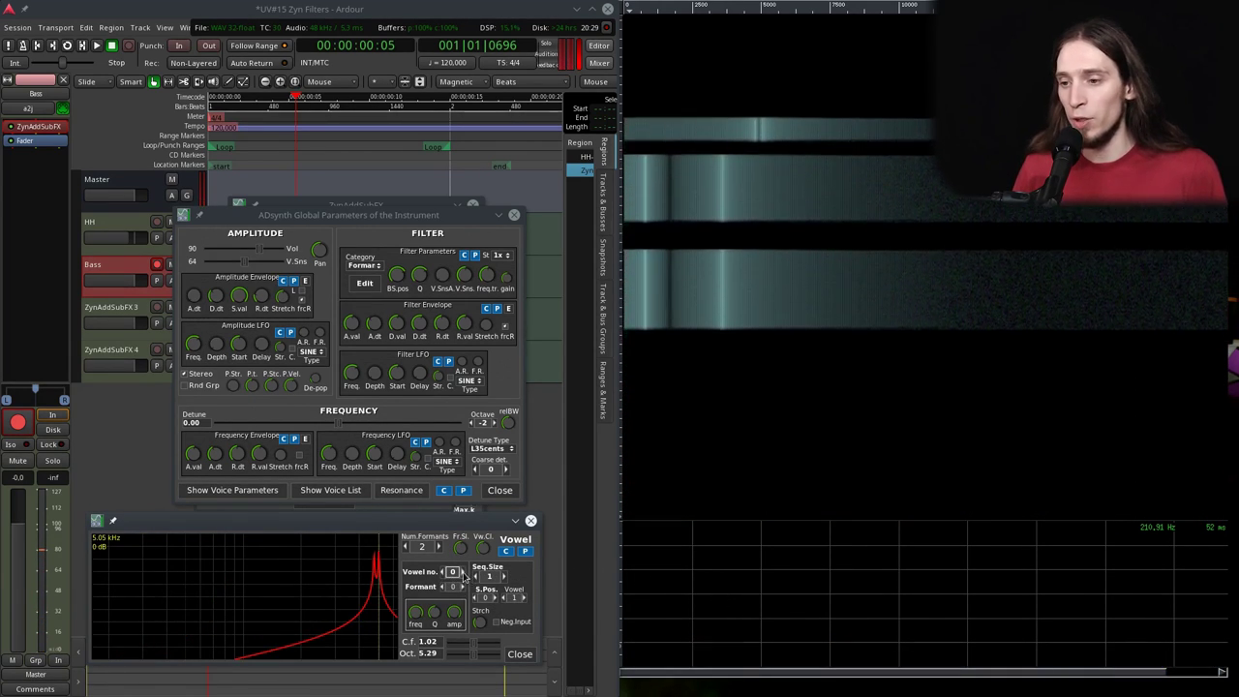
{"action": "scroll", "coordinate": [445, 578], "scroll_direction": "up", "scroll_amount": 1}
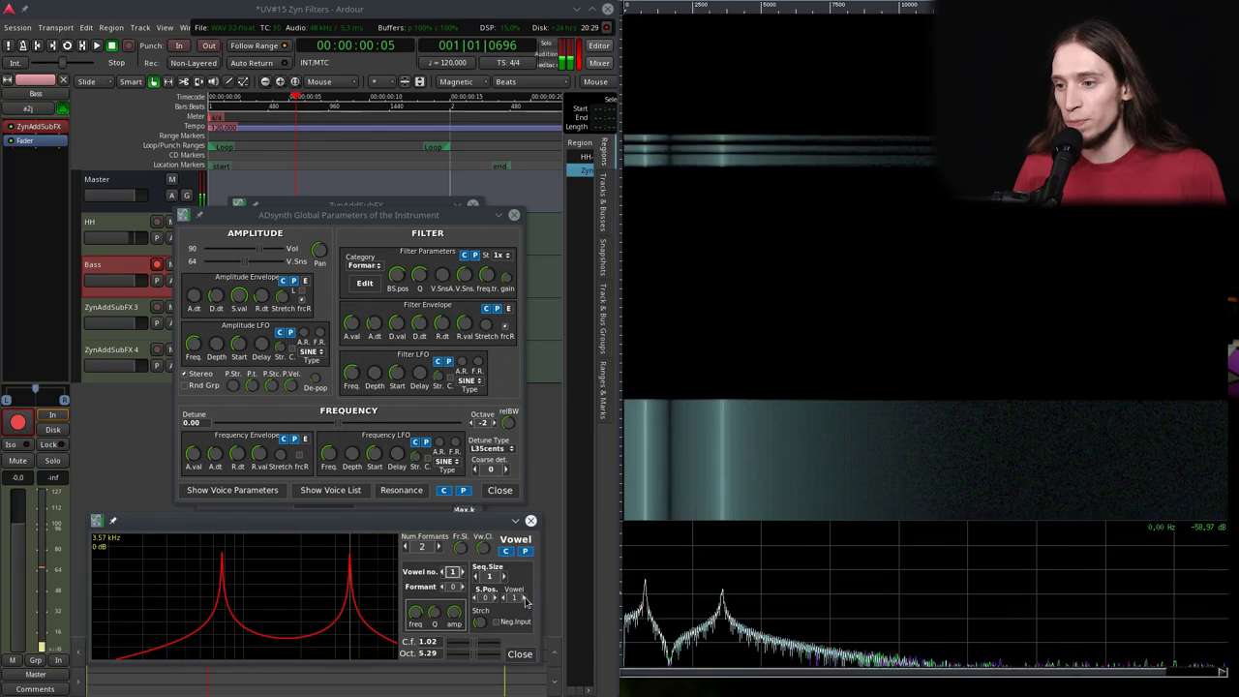
{"action": "scroll", "coordinate": [462, 577], "scroll_direction": "up", "scroll_amount": 1}
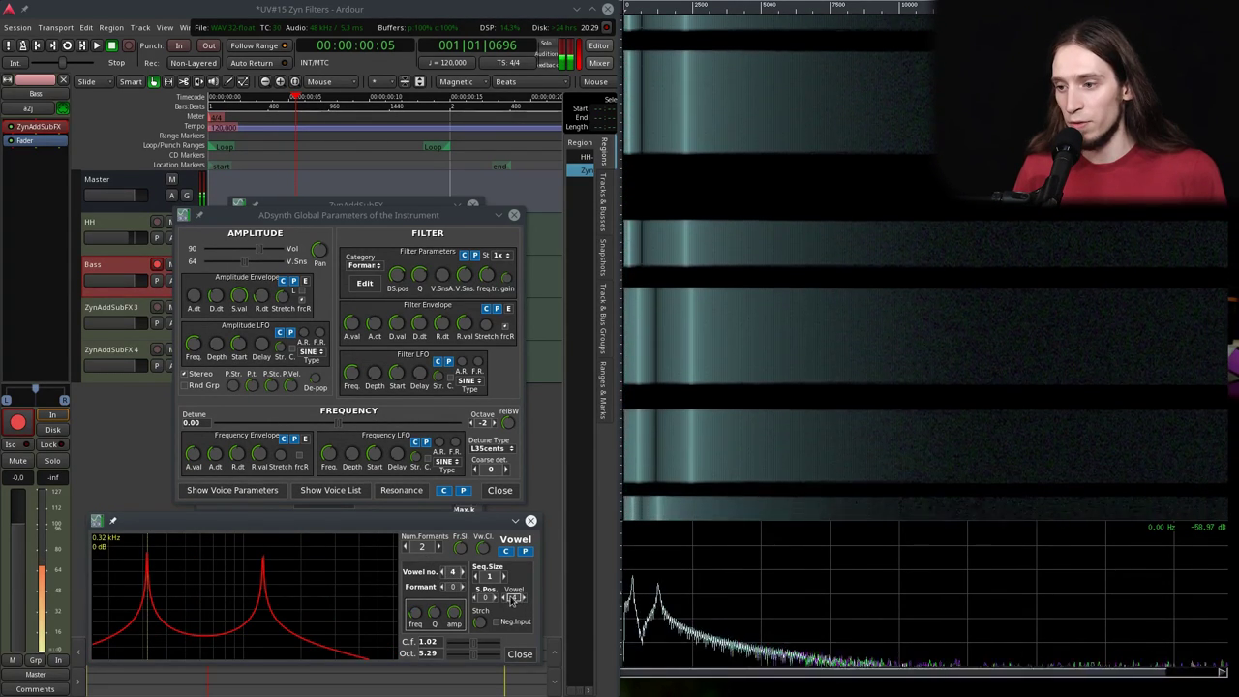
- Audition vowel 5 in the formant sequence, raise the sequence size to 6 and vary the filter's base sequence position
{"action": "scroll", "coordinate": [464, 573], "scroll_direction": "up", "scroll_amount": 1}
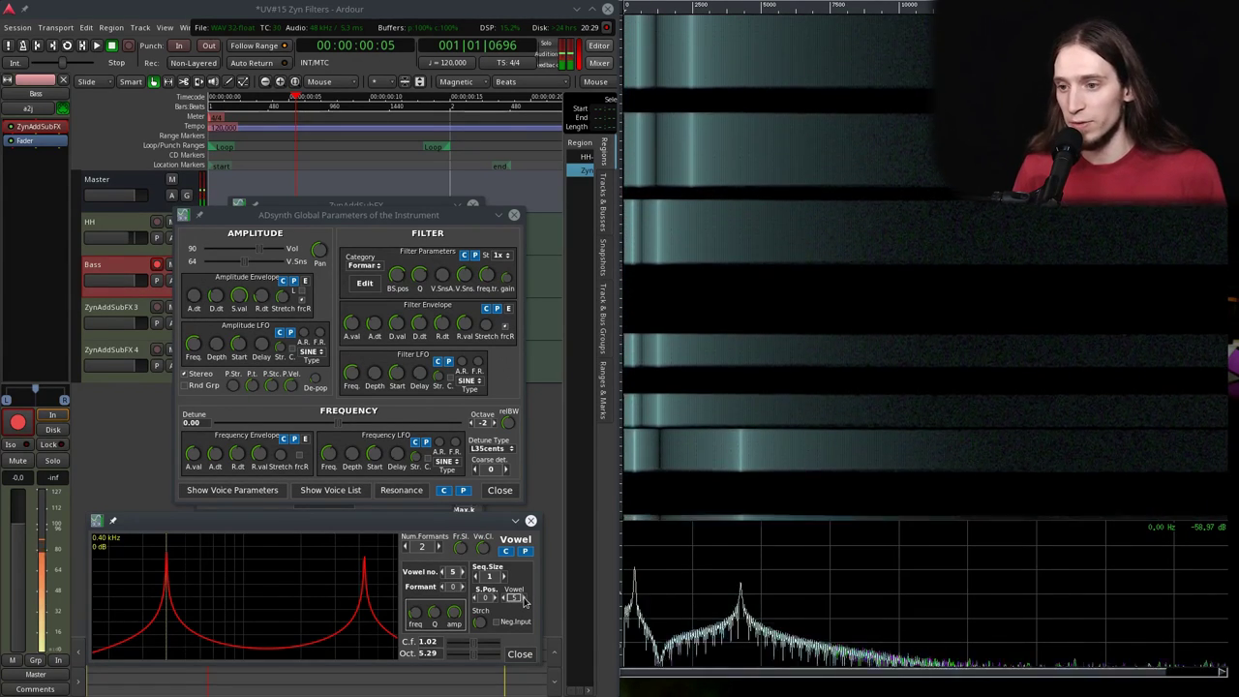
{"action": "scroll", "coordinate": [502, 578], "scroll_direction": "up", "scroll_amount": 3}
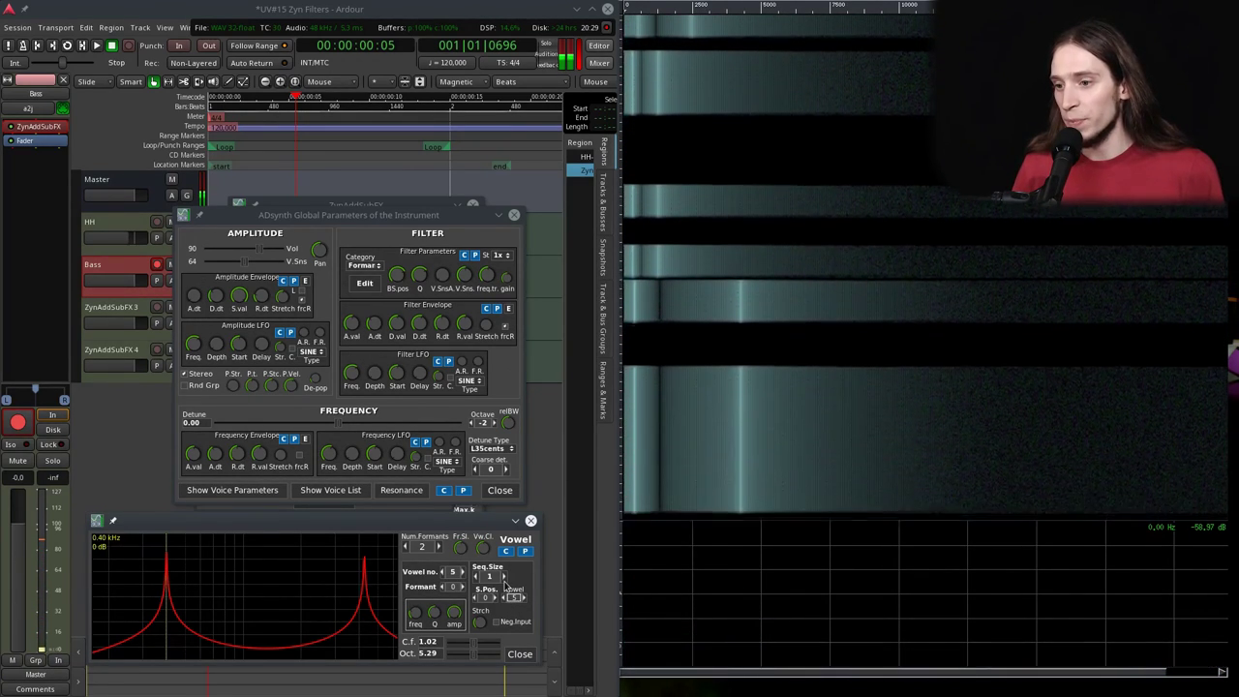
{"action": "scroll", "coordinate": [502, 581], "scroll_direction": "up", "scroll_amount": 3}
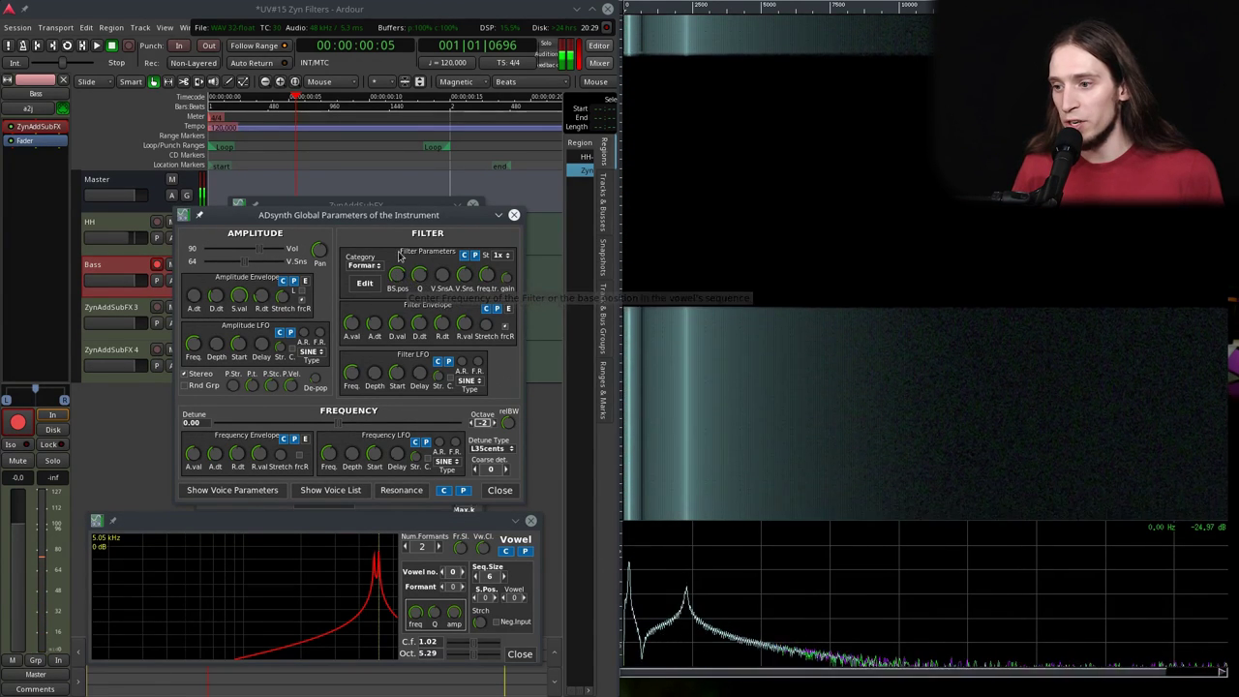
{"action": "left_click_drag", "start_coordinate": [401, 321], "coordinate": [404, 345]}
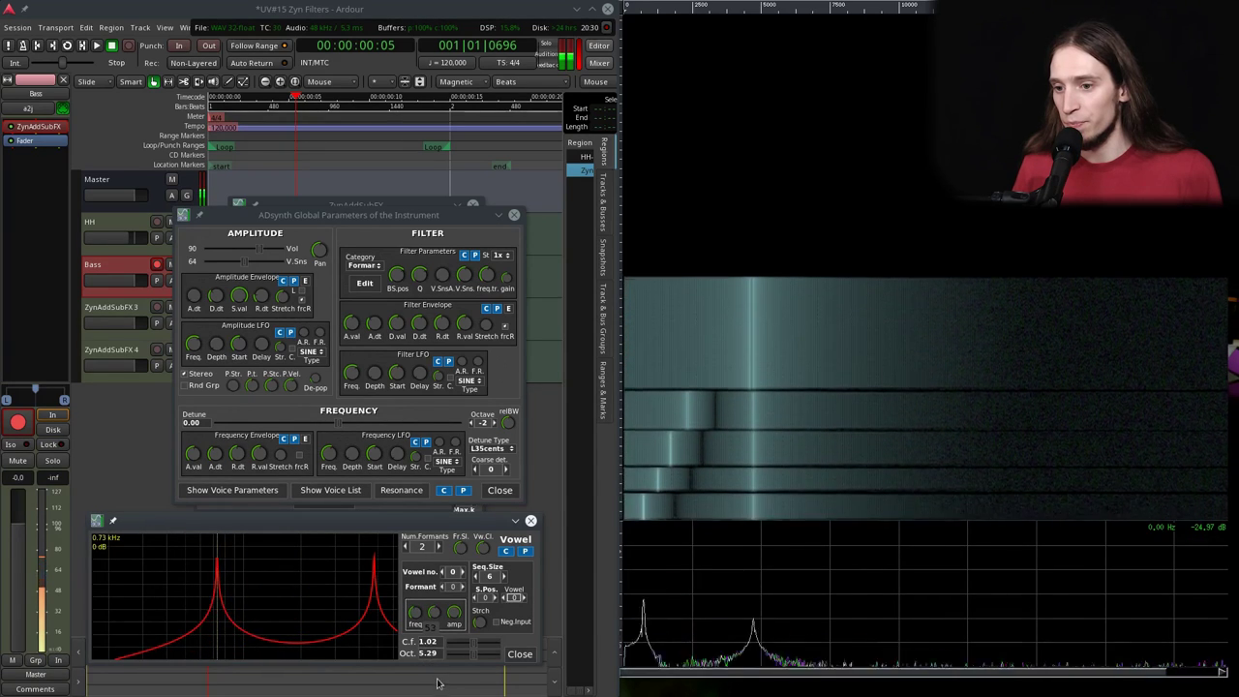
- Set the number of formants to 4 and reduce the formant sequence size to 2
{"action": "left_click", "coordinate": [438, 547]}
{"action": "scroll", "coordinate": [421, 618], "scroll_direction": "down", "scroll_amount": 5}
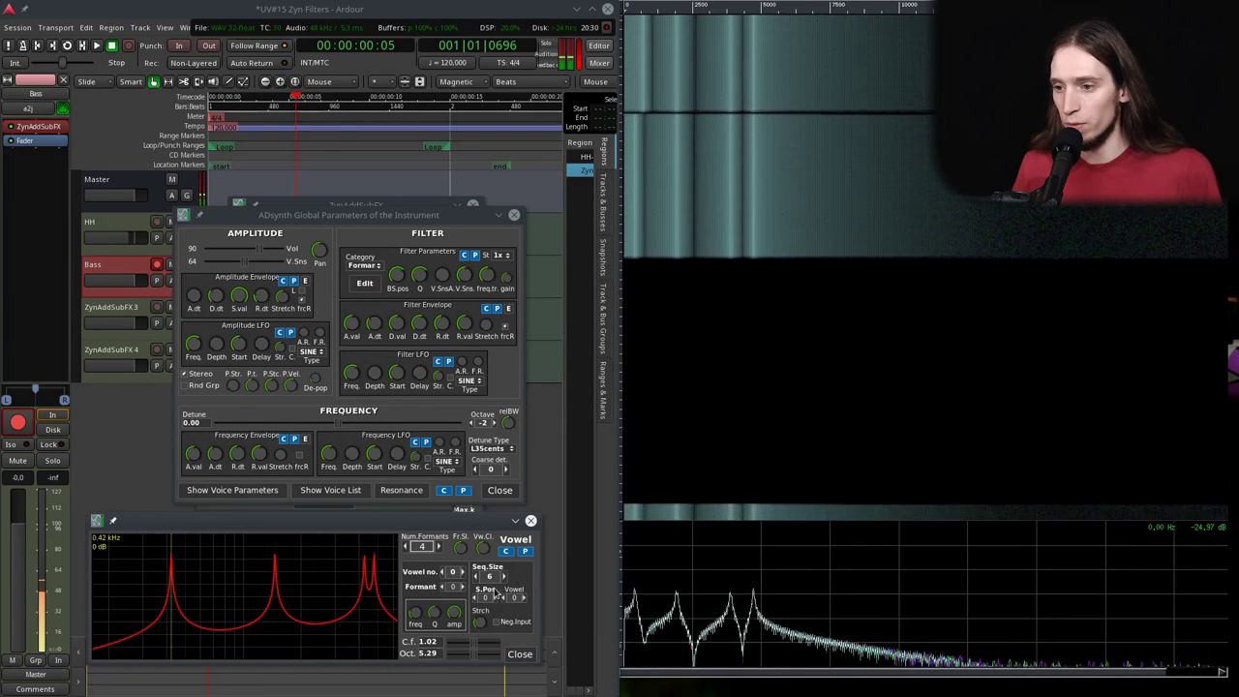
{"action": "scroll", "coordinate": [502, 577], "scroll_direction": "down", "scroll_amount": 5}
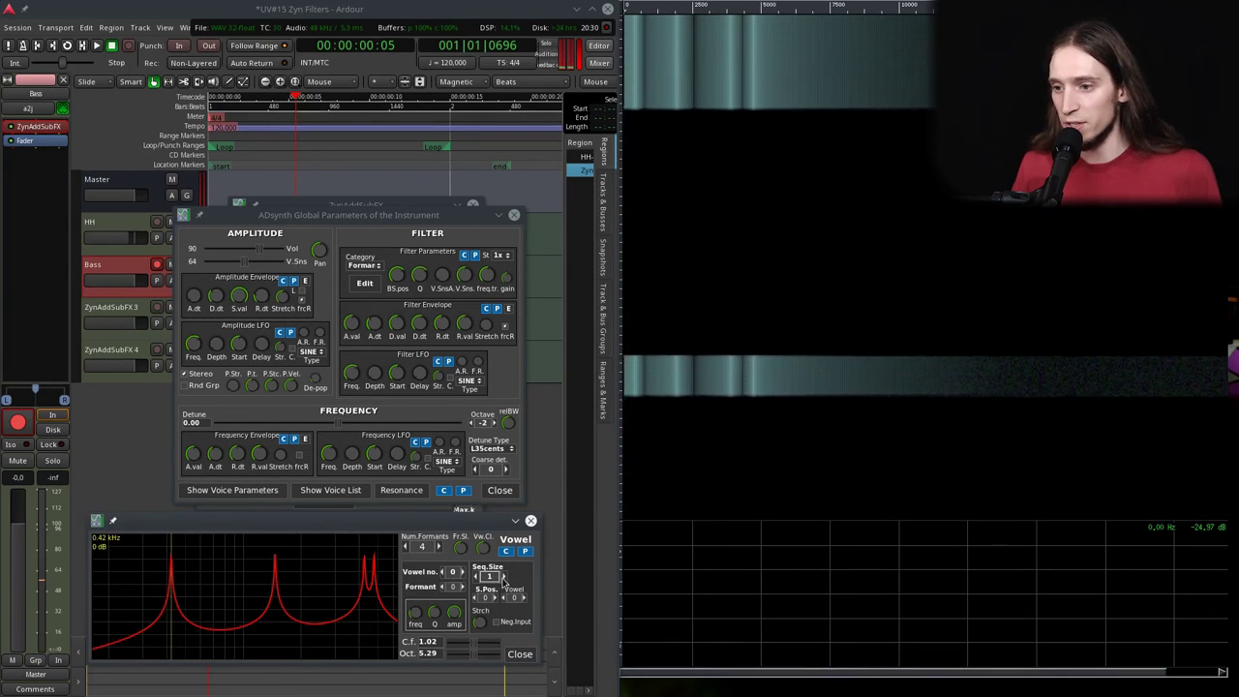
{"action": "scroll", "coordinate": [502, 577], "scroll_direction": "up", "scroll_amount": 1}
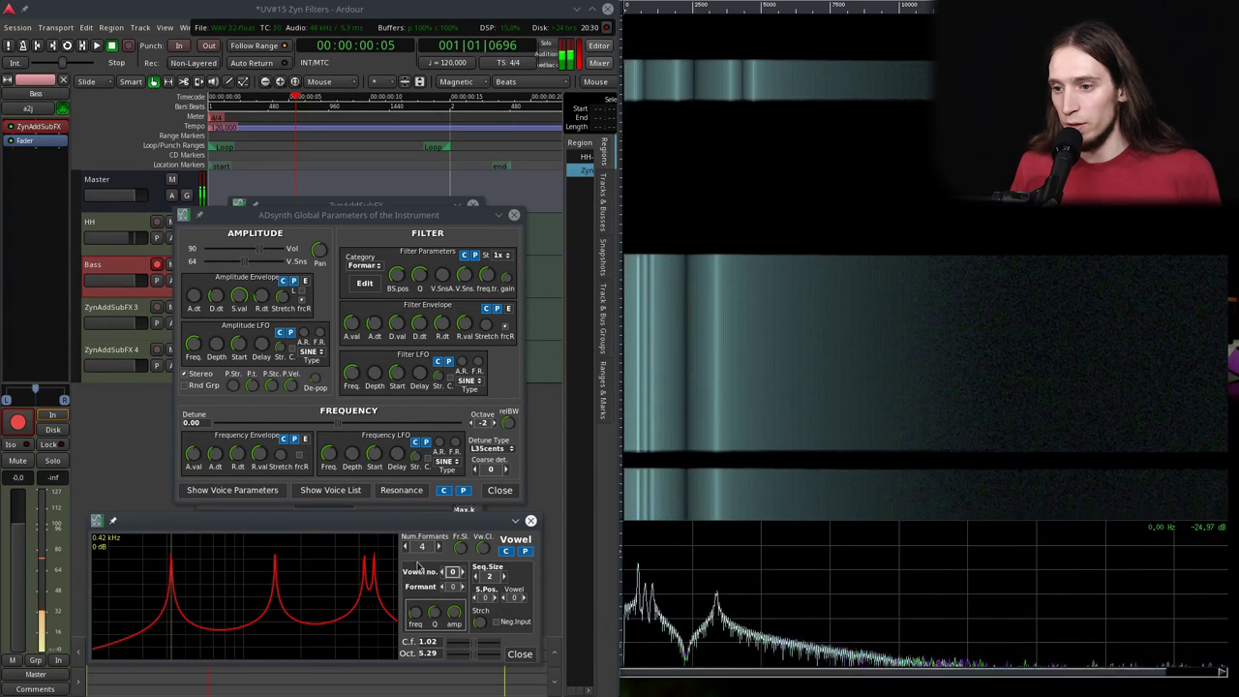
- Reduce the number of formants to 2 and set vowel 0's formant frequencies to about 0.16 kHz and 6.37 kHz
{"action": "scroll", "coordinate": [437, 548], "scroll_direction": "down", "scroll_amount": 3}
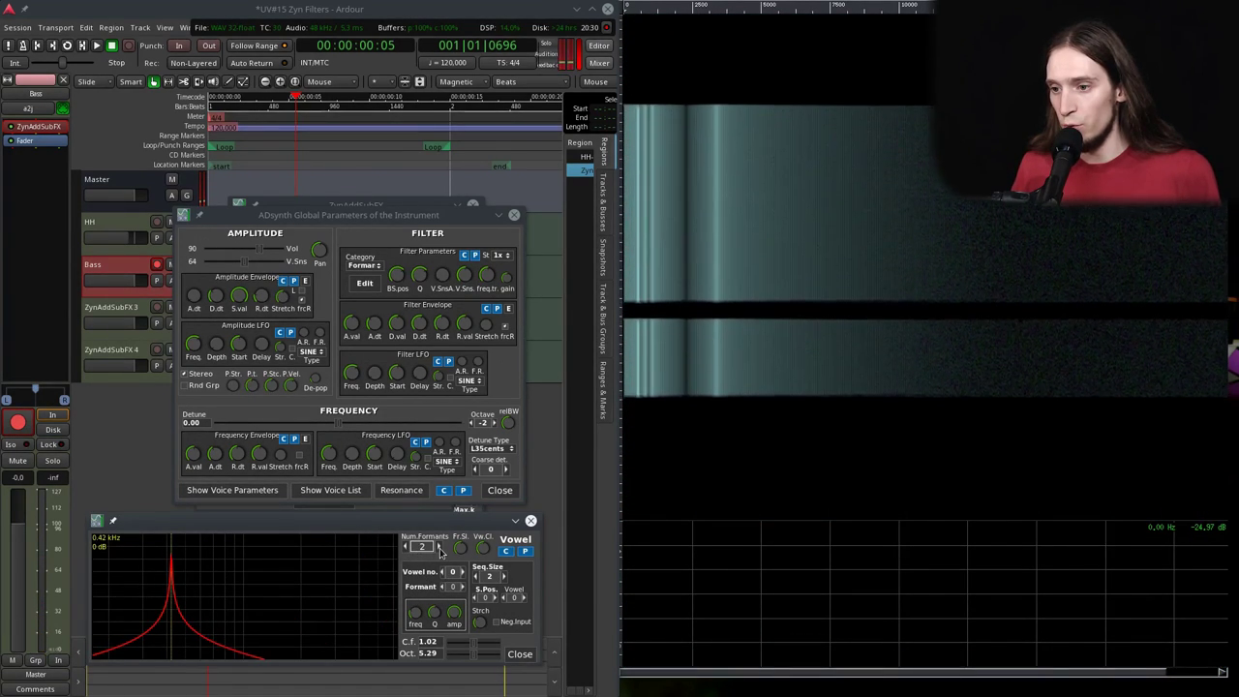
{"action": "scroll", "coordinate": [437, 548], "scroll_direction": "up", "scroll_amount": 1}
{"action": "left_click_drag", "start_coordinate": [416, 616], "coordinate": [462, 635]}
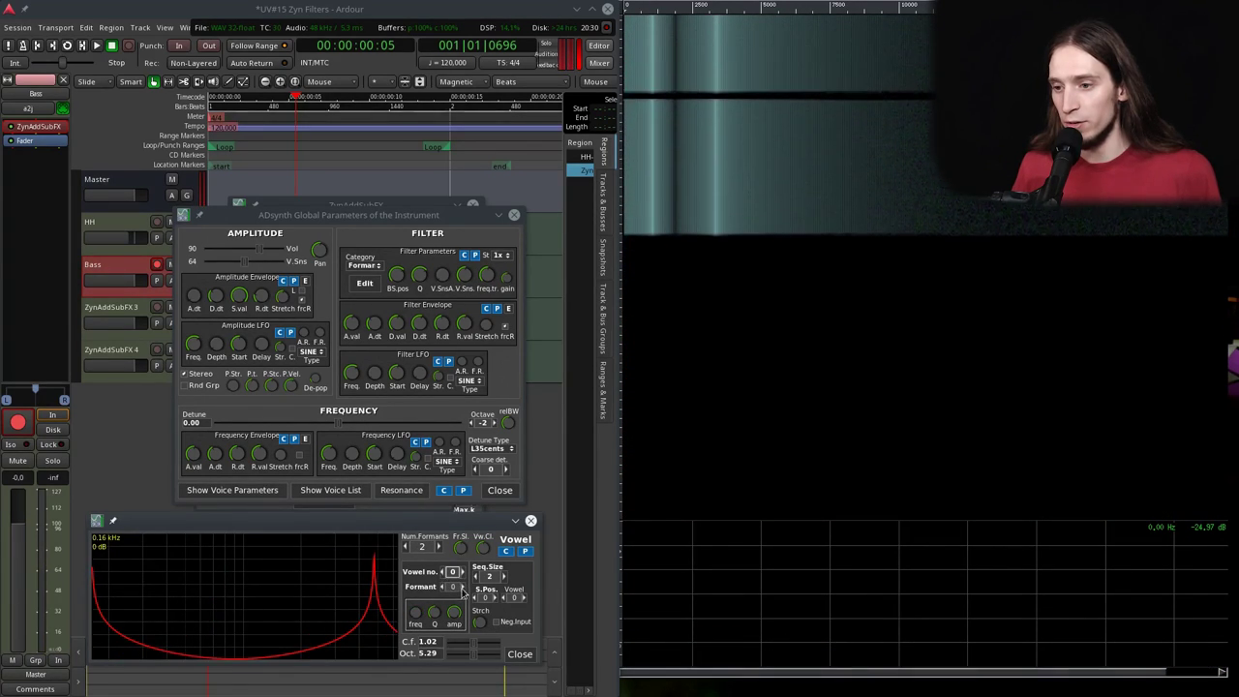
{"action": "left_click_drag", "start_coordinate": [432, 616], "coordinate": [424, 594]}
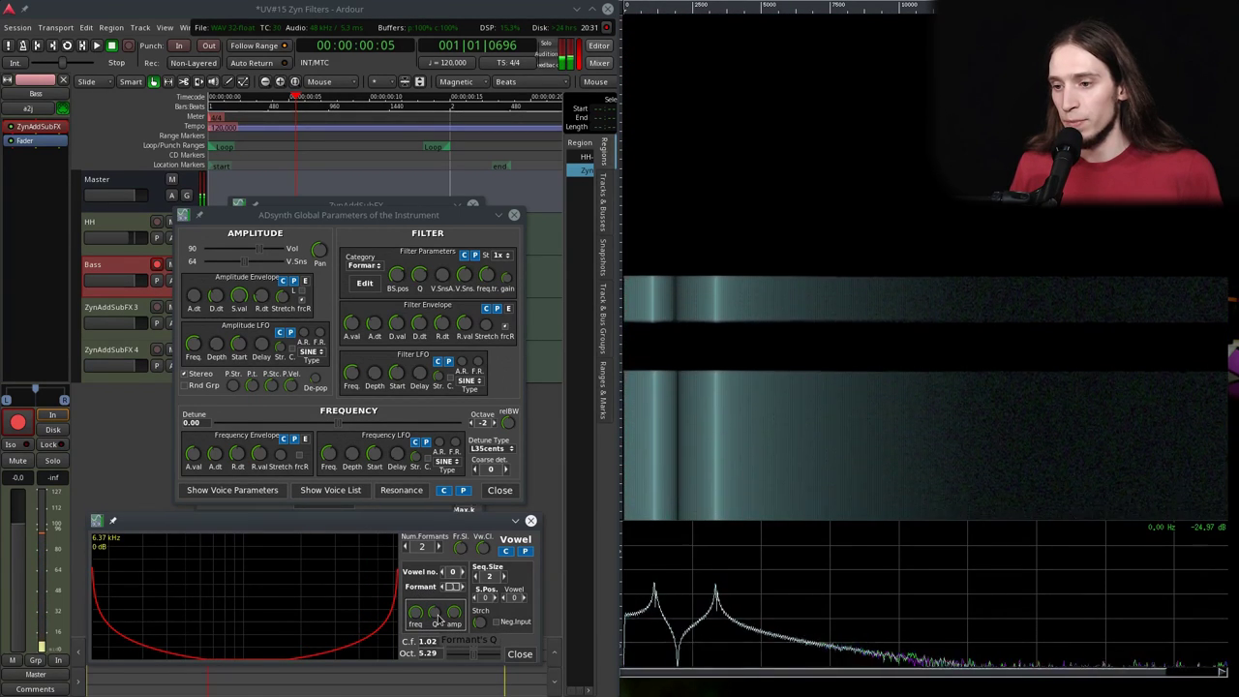
- Try different Q and amplitude values for formant 1 of vowel 0
{"action": "left_click_drag", "start_coordinate": [437, 619], "coordinate": [455, 685]}
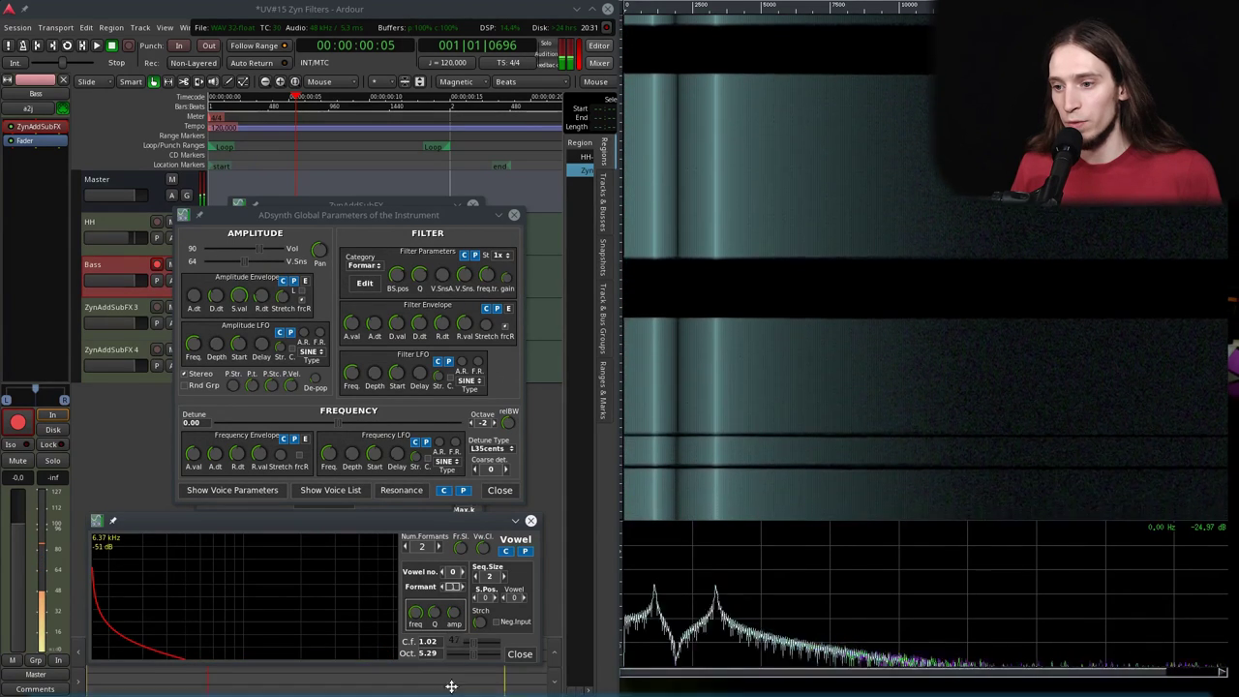
{"action": "left_click_drag", "start_coordinate": [452, 619], "coordinate": [451, 669]}
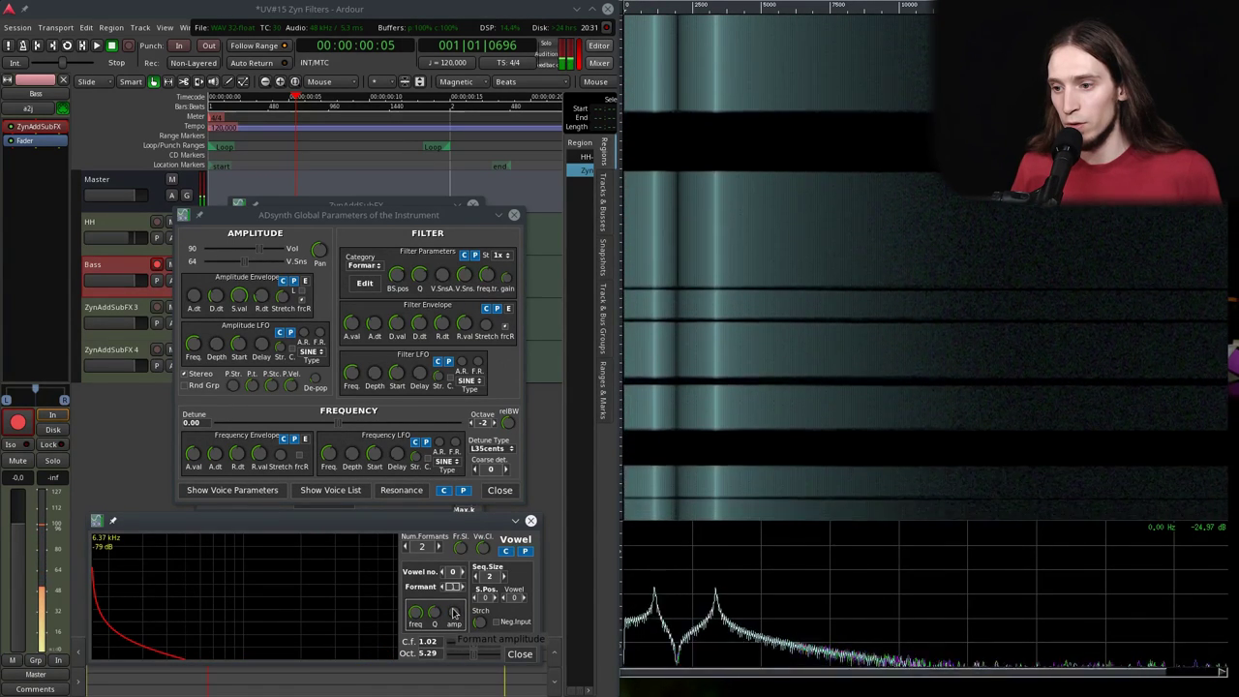
{"action": "left_click", "coordinate": [443, 577]}
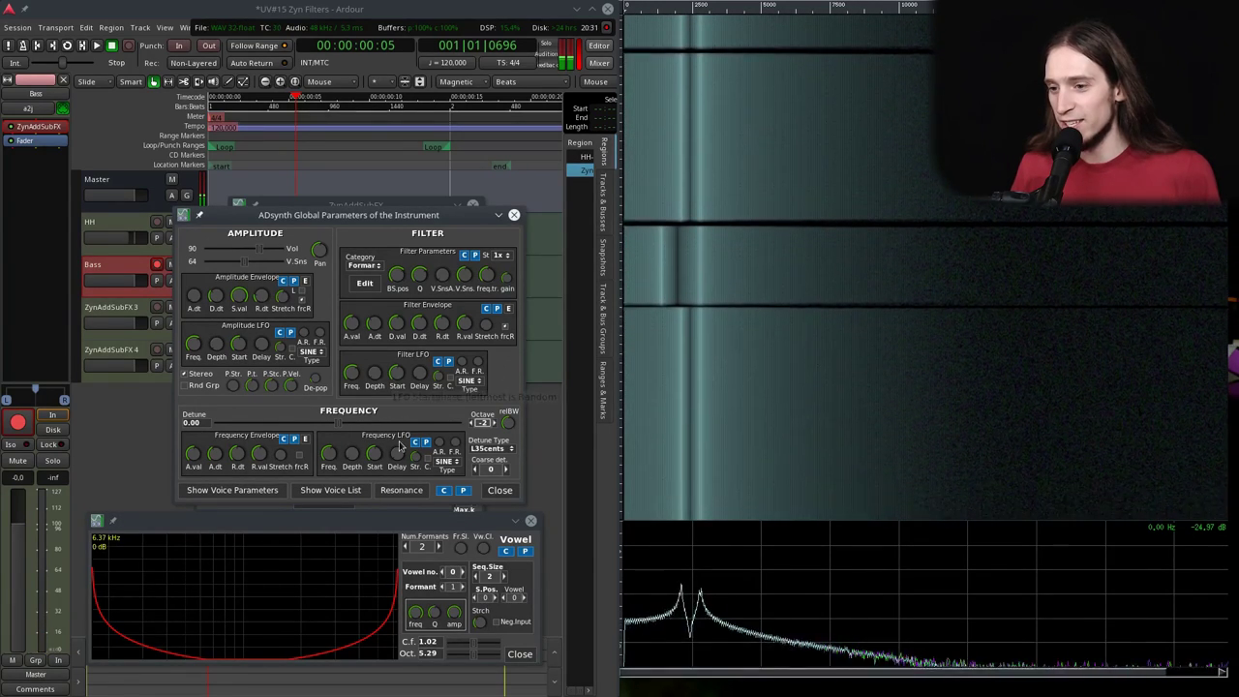
- Edit vowel 1 so its two formants sit close together, with formant 0 at about 1.46 kHz
{"action": "left_click", "coordinate": [460, 572]}
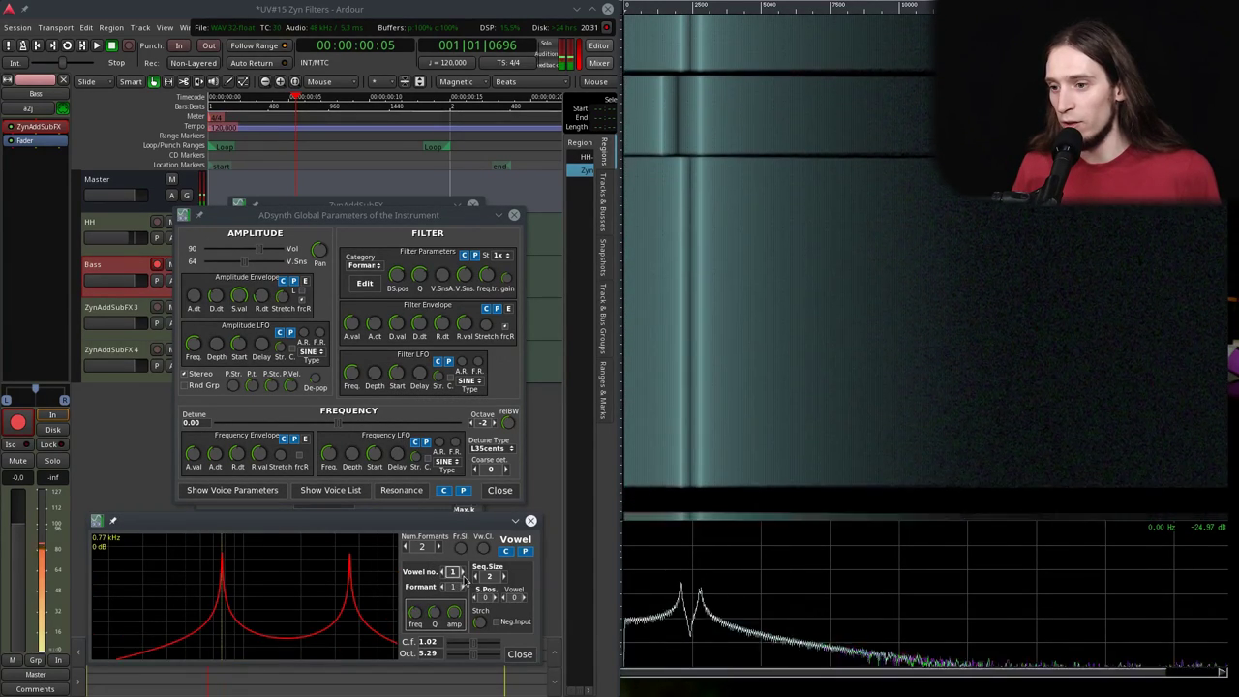
{"action": "left_click_drag", "start_coordinate": [413, 612], "coordinate": [404, 599]}
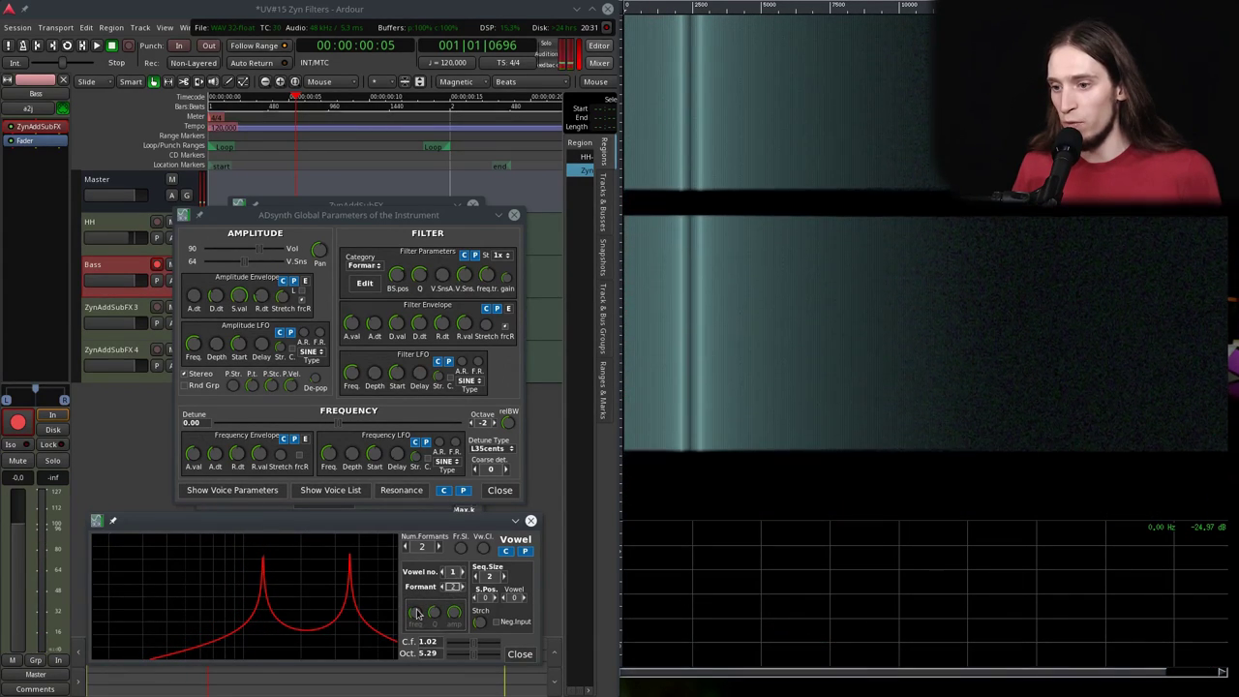
{"action": "scroll", "coordinate": [441, 590], "scroll_direction": "up", "scroll_amount": 1}
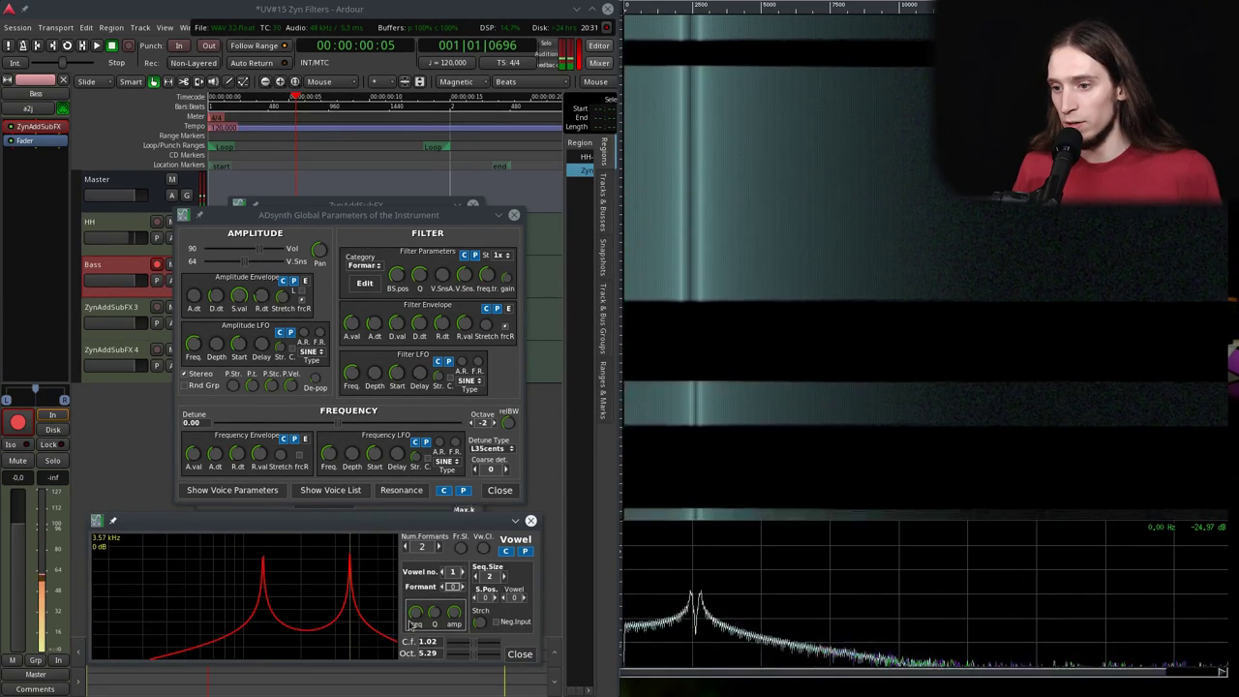
{"action": "scroll", "coordinate": [440, 590], "scroll_direction": "down", "scroll_amount": 2}
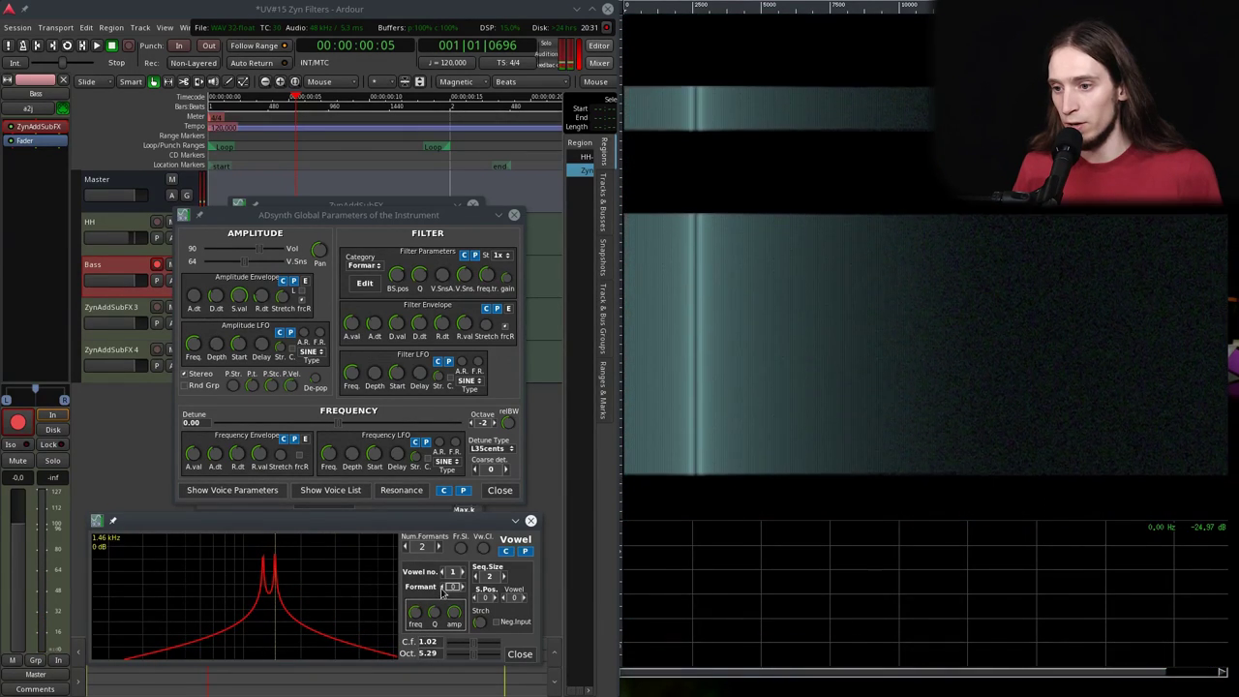
{"action": "mouse_move", "coordinate": [423, 617]}
{"action": "left_mouse_down"}
{"action": "mouse_move", "coordinate": [444, 592]}
{"action": "mouse_move", "coordinate": [423, 613]}
{"action": "mouse_move", "coordinate": [471, 593]}
{"action": "mouse_move", "coordinate": [424, 615]}
{"action": "left_mouse_up"}
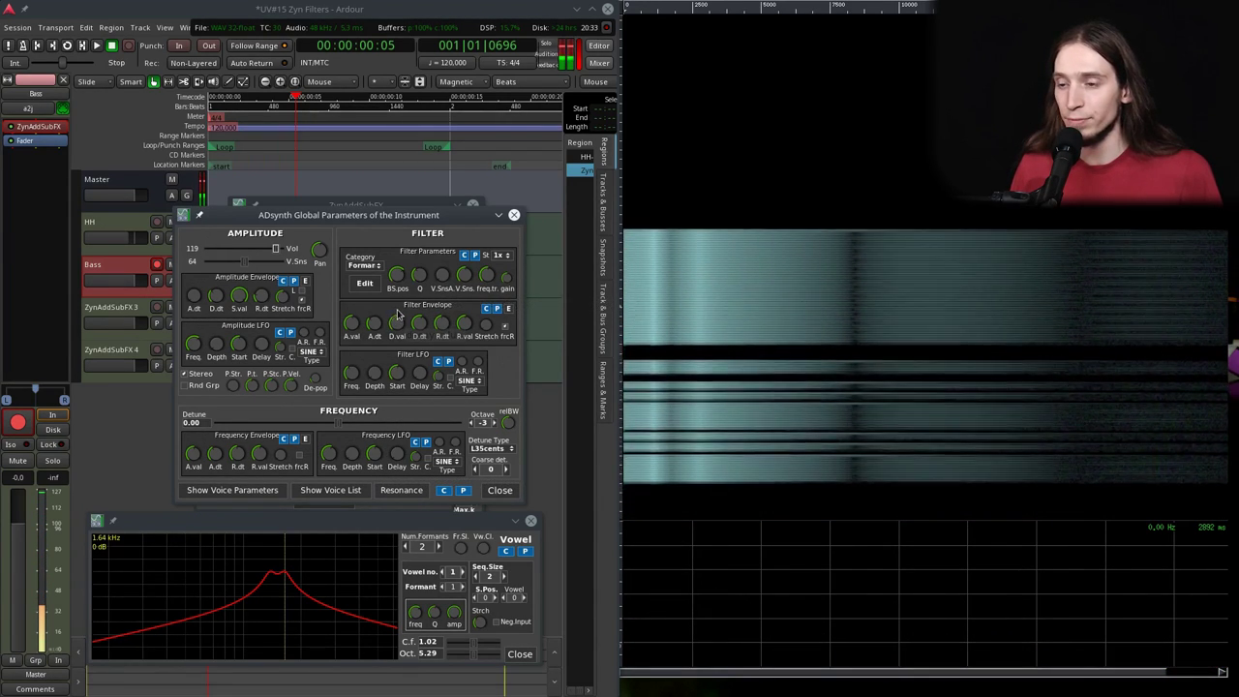
- Bring the Ardour editor to the front, clear of the synth windows, and maximize it
{"action": "left_click", "coordinate": [438, 11]}
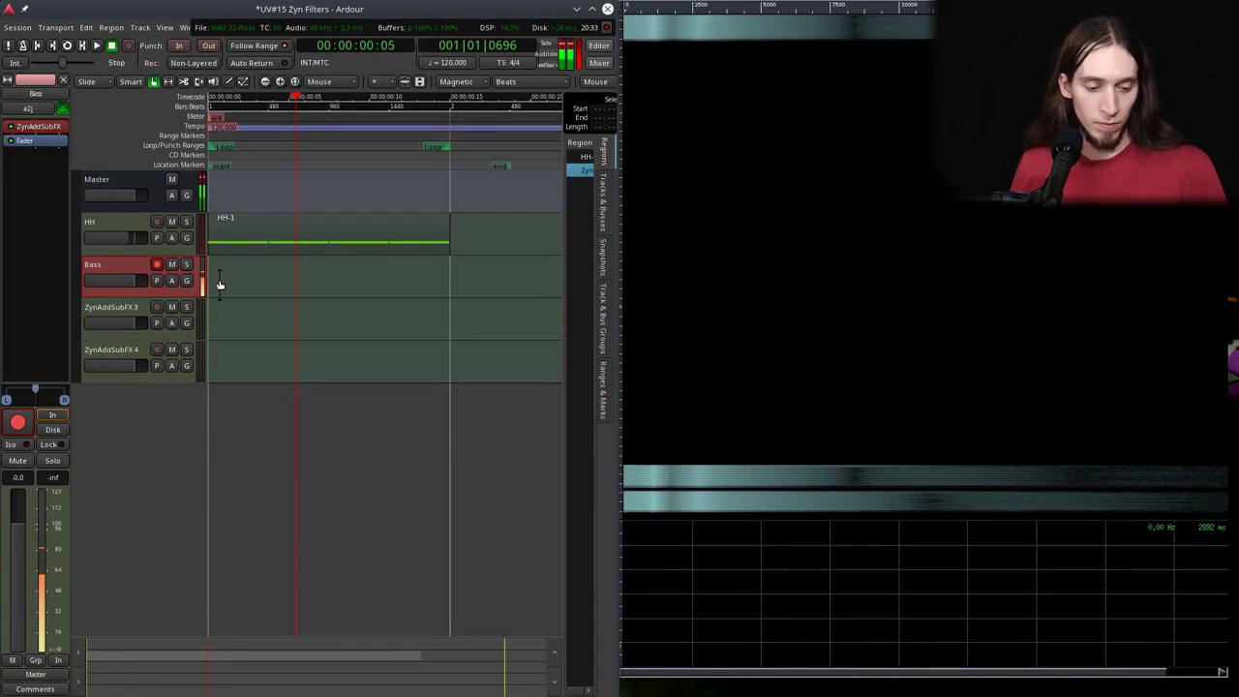
{"action": "key", "text": "alt+Tab"}
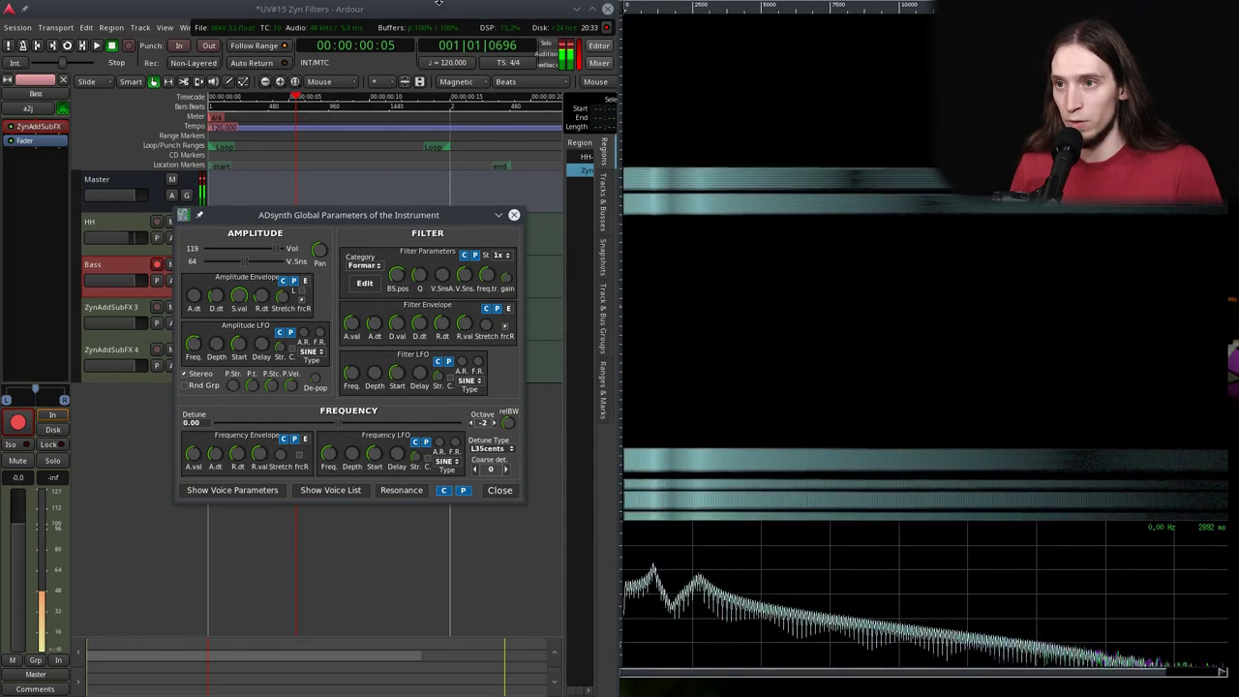
{"action": "key", "text": "alt+Tab"}
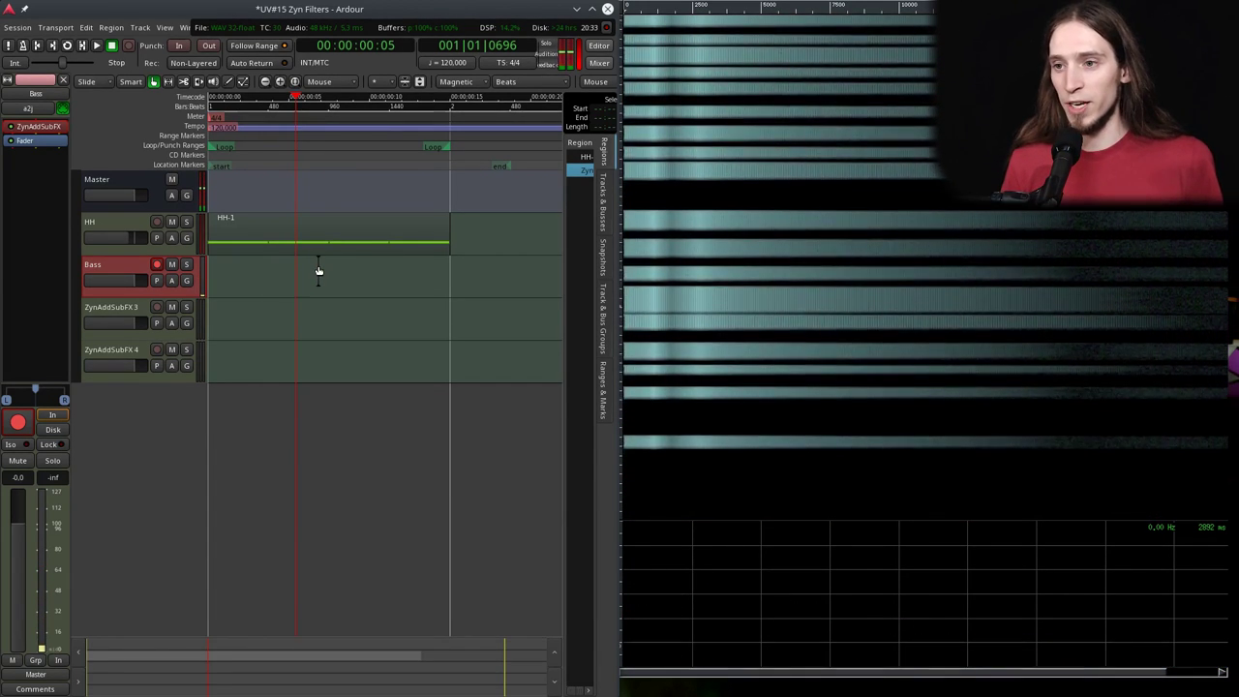
{"action": "key", "text": "minus"}
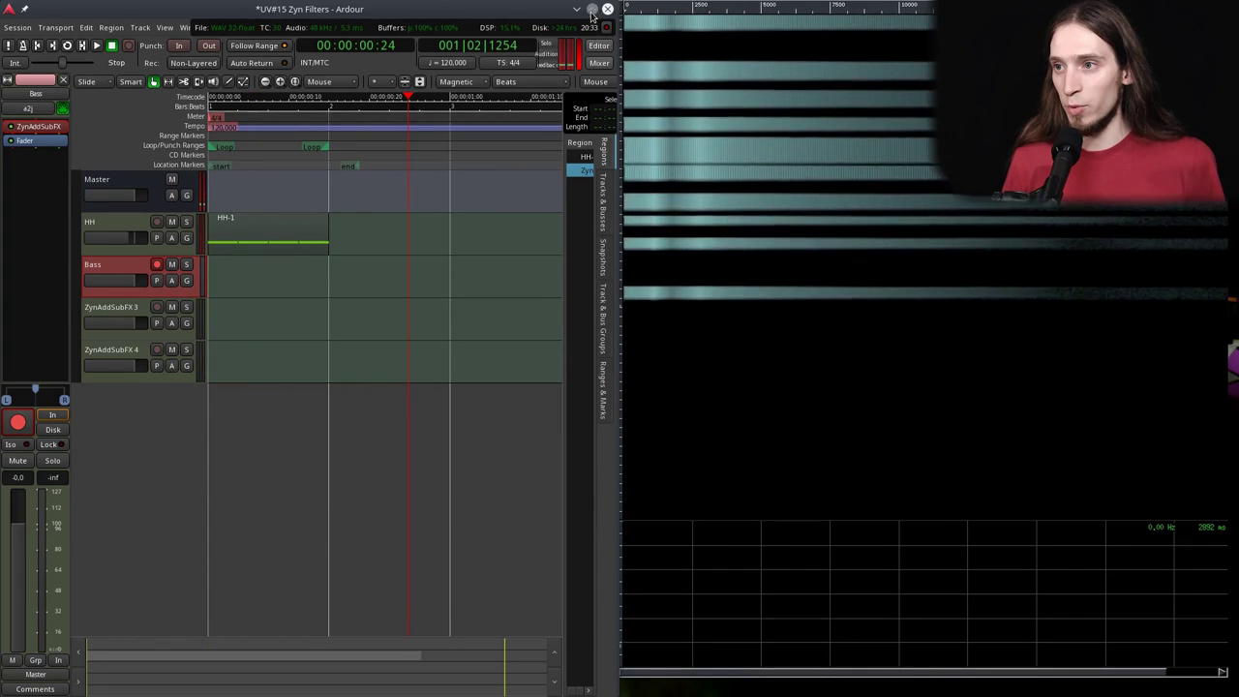
{"action": "key", "text": "super+Up"}
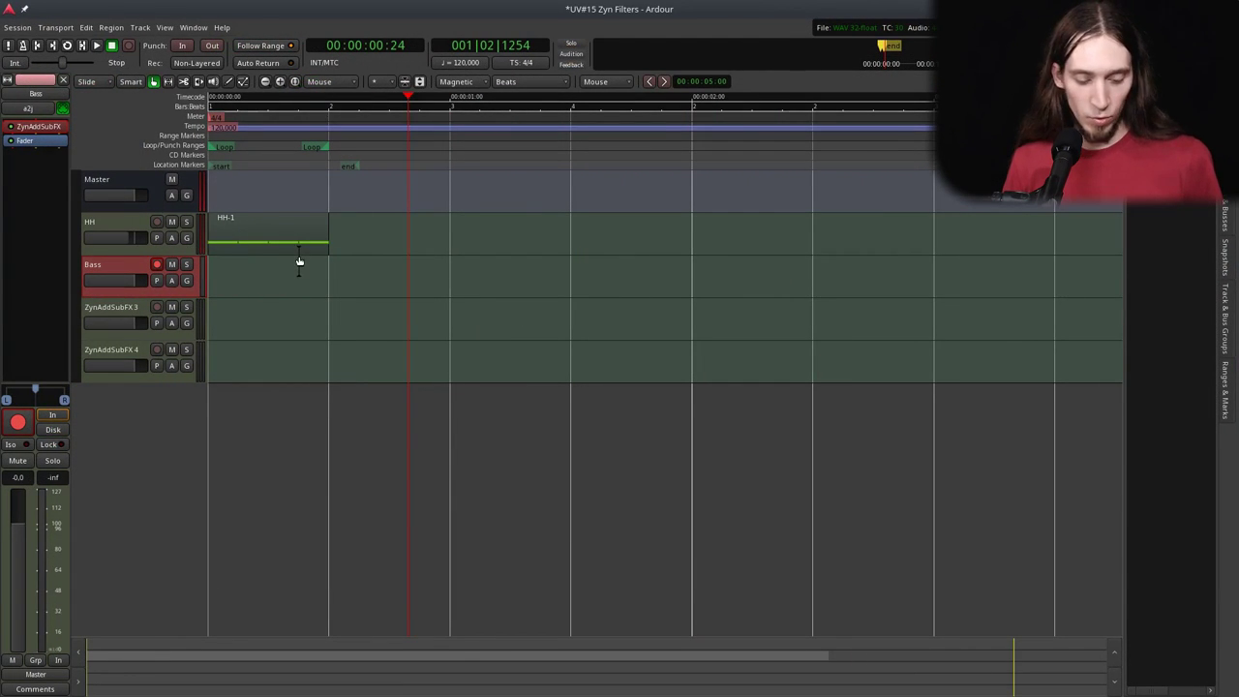
- Record a MIDI bass line on the Bass track, running until about bar 8
{"action": "key", "text": "shift+r"}
{"action": "key", "text": "shift+r"}
{"action": "key", "text": "minus"}
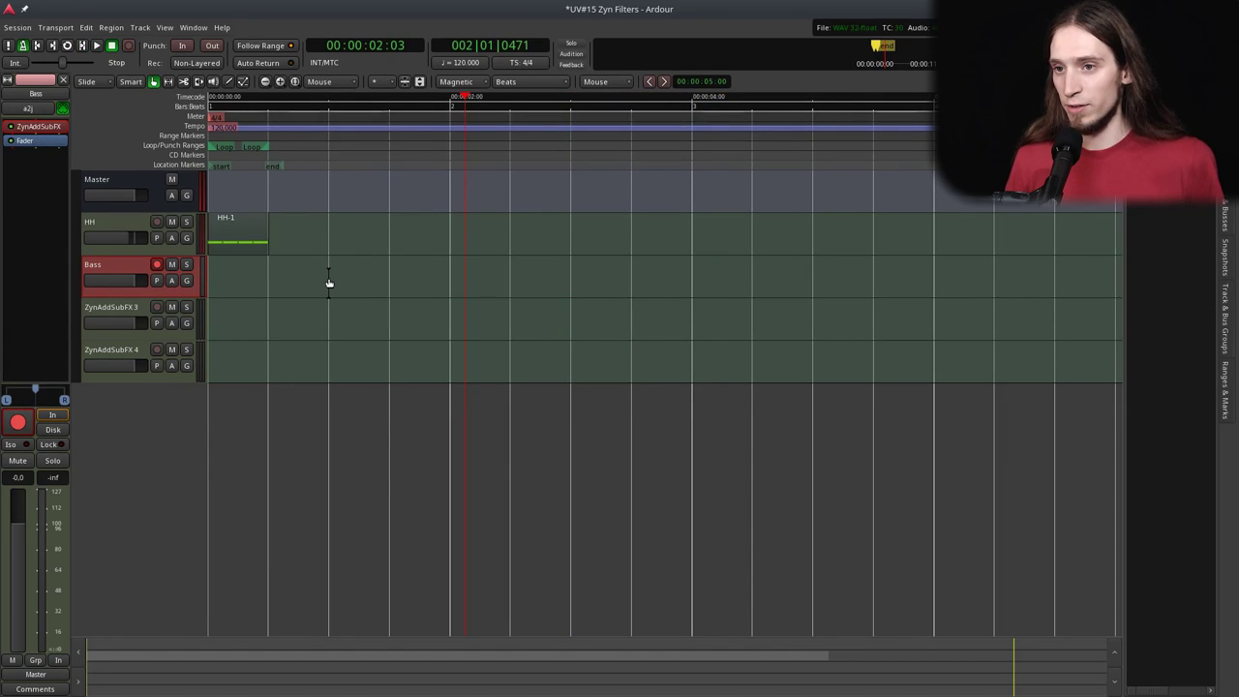
{"action": "key", "text": "space"}
{"action": "key", "text": "shift+r"}
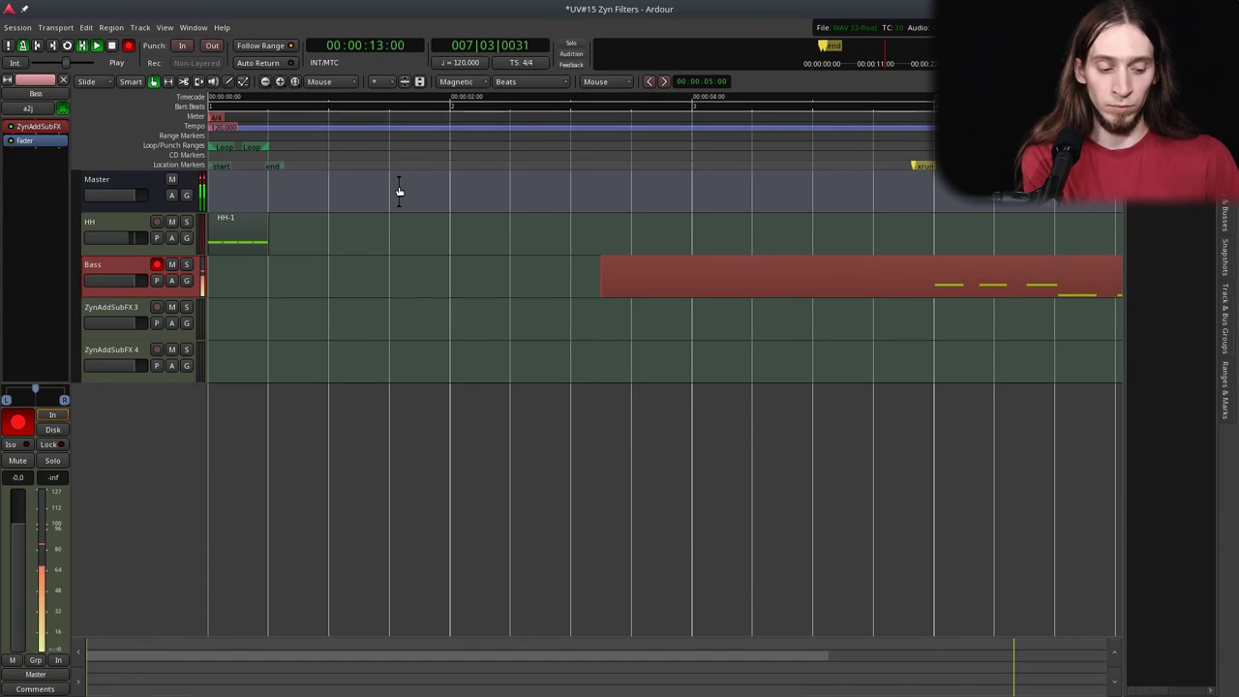
{"action": "key", "text": "space"}
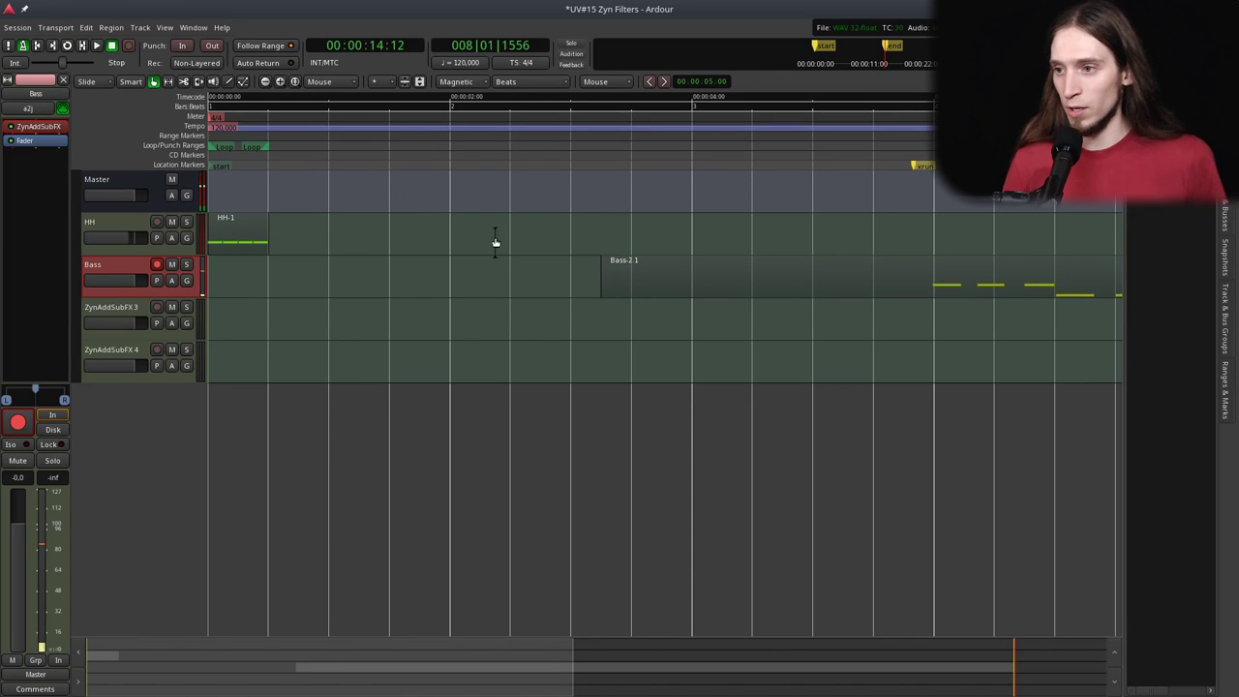
- Play back the recorded Bass take from around bar 6 to judge which part to keep
{"action": "key", "text": "minus"}
{"action": "left_click", "coordinate": [826, 126]}
{"action": "key", "text": "space"}
{"action": "key", "text": "space"}
{"action": "key", "text": "space"}
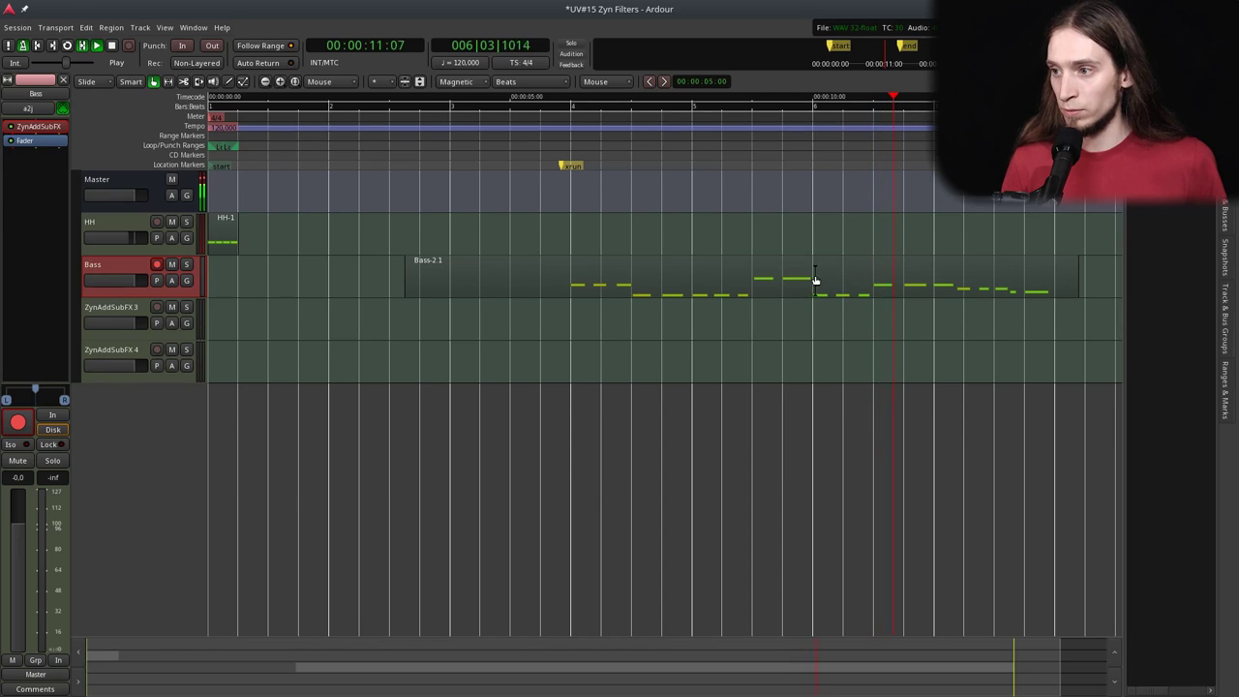
{"action": "key", "text": "space"}
- Split the Bass take at bar 6 and delete the part before it
{"action": "left_click", "coordinate": [809, 283]}
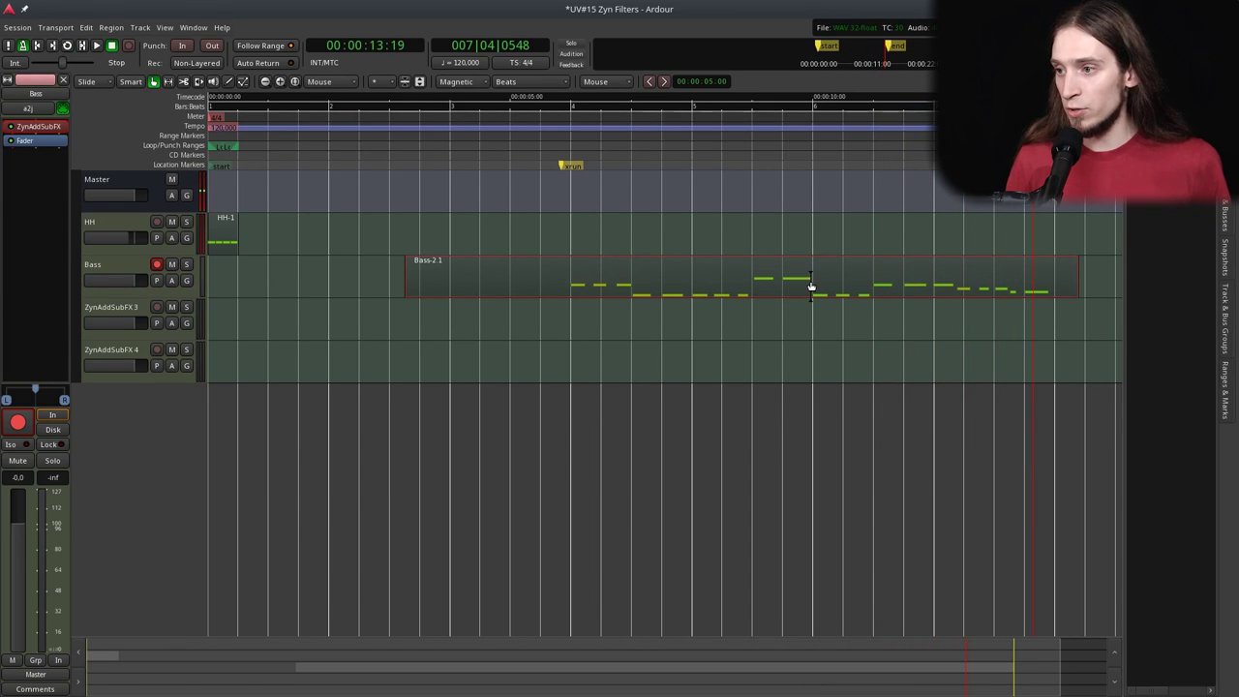
{"action": "key", "text": "Delete"}
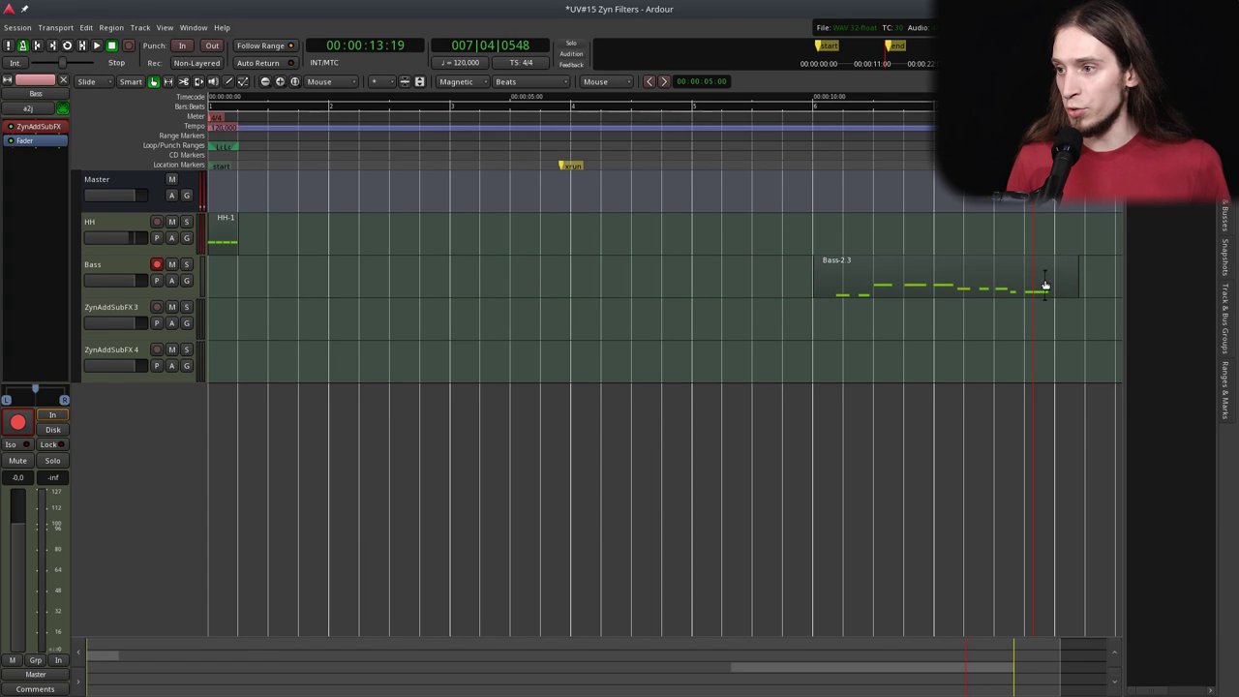
- Extend the Bass region's start slightly before bar 6 and align its first note to the start of bar 6
{"action": "left_click_drag", "start_coordinate": [822, 286], "coordinate": [753, 280]}
{"action": "key", "text": "equal"}
{"action": "key", "text": "equal"}
{"action": "key", "text": "equal"}
{"action": "key", "text": "equal"}
{"action": "key", "text": "grave"}
{"action": "key", "text": "grave"}
{"action": "key", "text": "2"}
{"action": "left_click", "coordinate": [789, 295]}
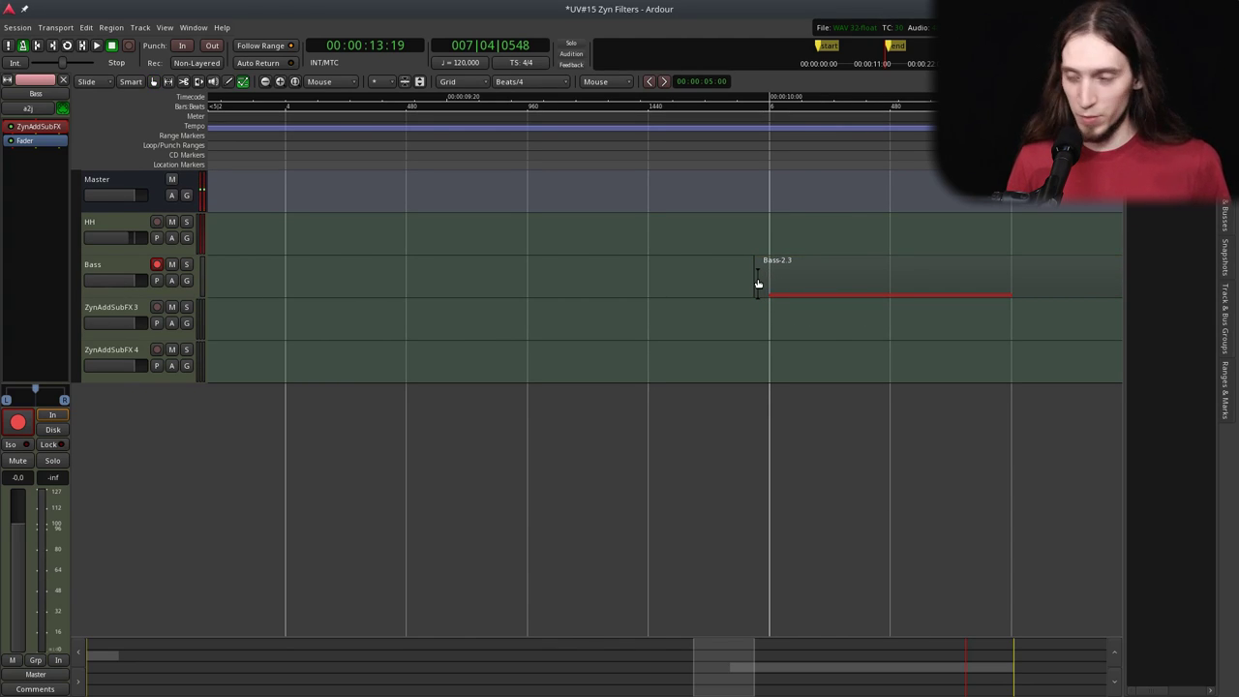
- Trim both ends of the Bass region so it runs exactly from bar 6 to bar 8
{"action": "key", "text": "1"}
{"action": "key", "text": "grave"}
{"action": "left_click", "coordinate": [756, 282]}
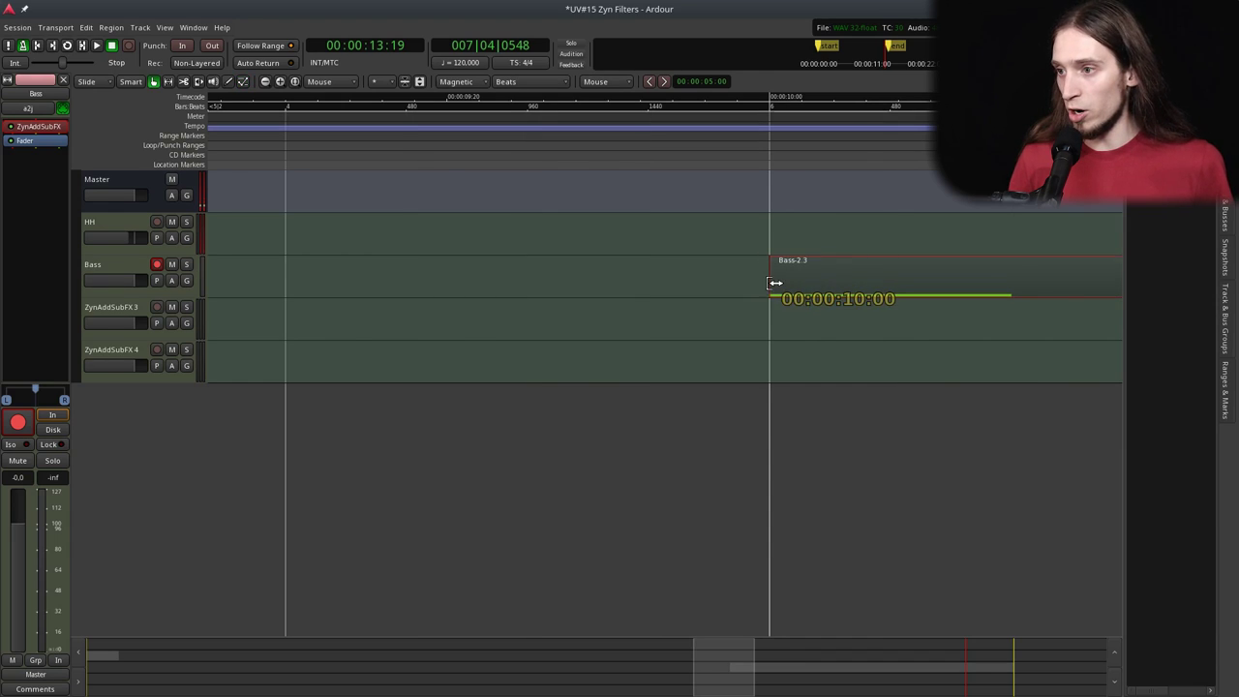
{"action": "key", "text": "minus"}
{"action": "key", "text": "minus"}
{"action": "key", "text": "minus"}
{"action": "key", "text": "minus"}
{"action": "left_click_drag", "start_coordinate": [900, 280], "coordinate": [866, 271]}
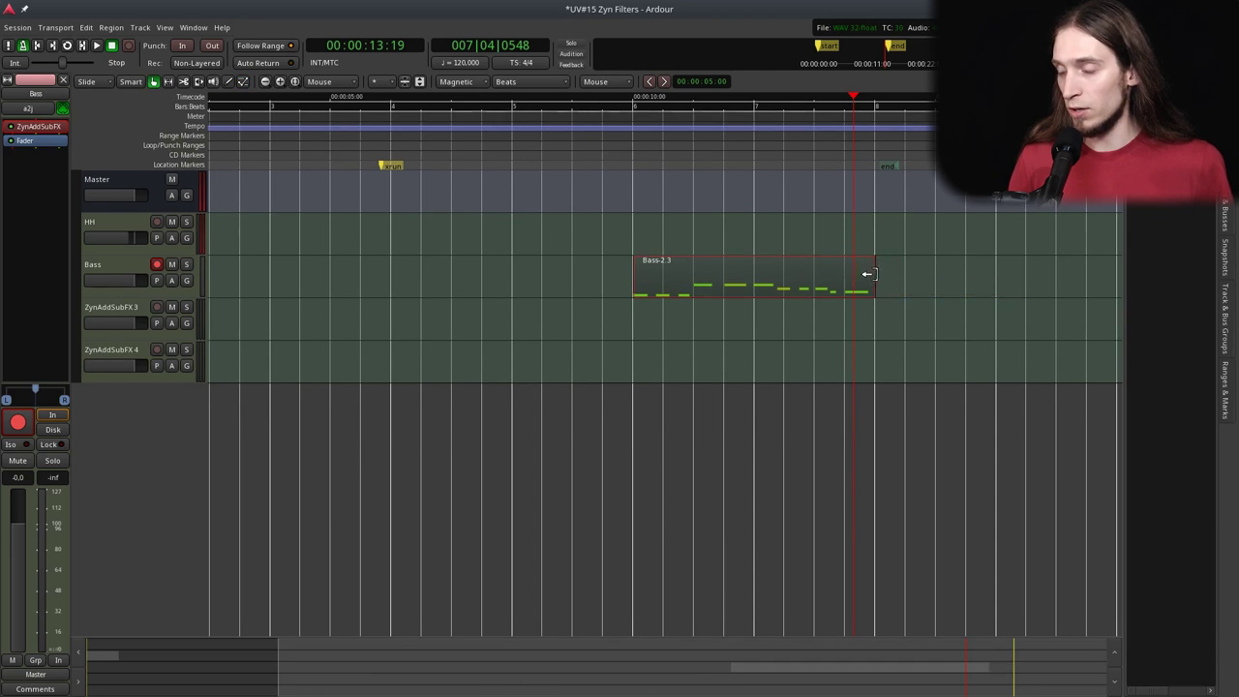
- Move the trimmed two-bar Bass region to the start of the timeline
{"action": "key", "text": "minus"}
{"action": "key", "text": "minus"}
{"action": "left_click_drag", "start_coordinate": [382, 279], "coordinate": [268, 287]}
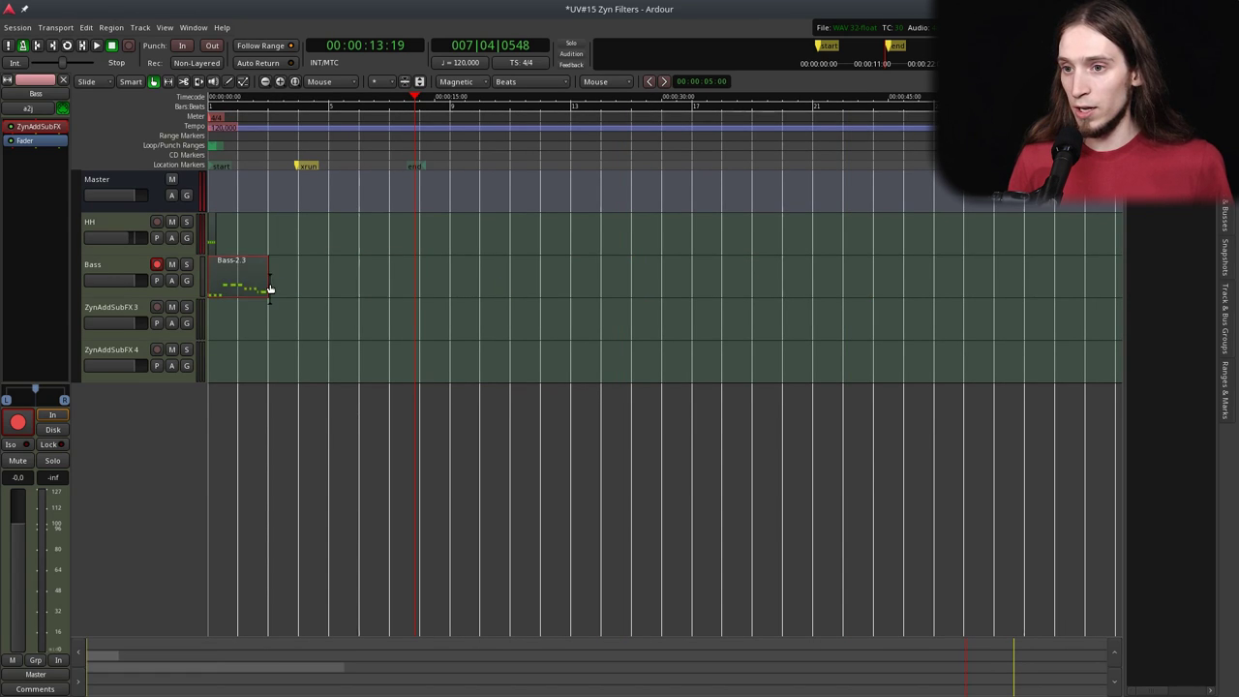
- Duplicate the one-beat HH region seven times to fill bars 1 and 2, and play the session from the start
{"action": "key", "text": "equal"}
{"action": "key", "text": "equal"}
{"action": "key", "text": "equal"}
{"action": "left_click", "coordinate": [243, 233]}
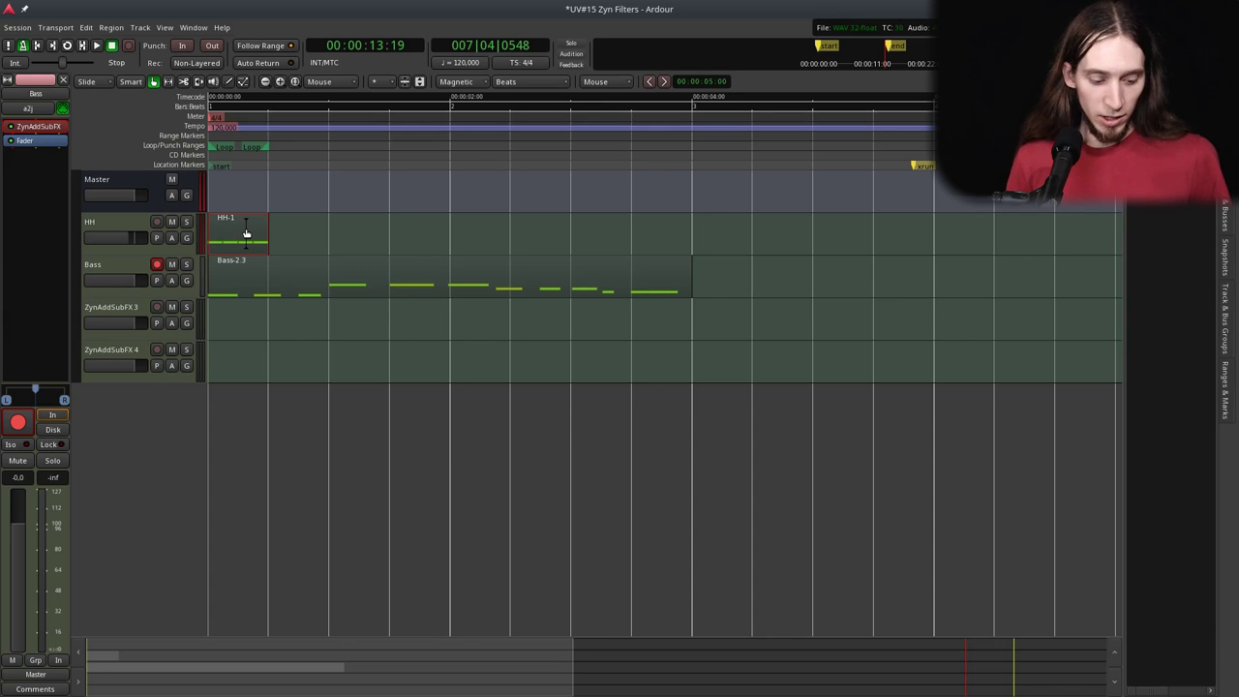
{"action": "key", "text": "shift+d"}
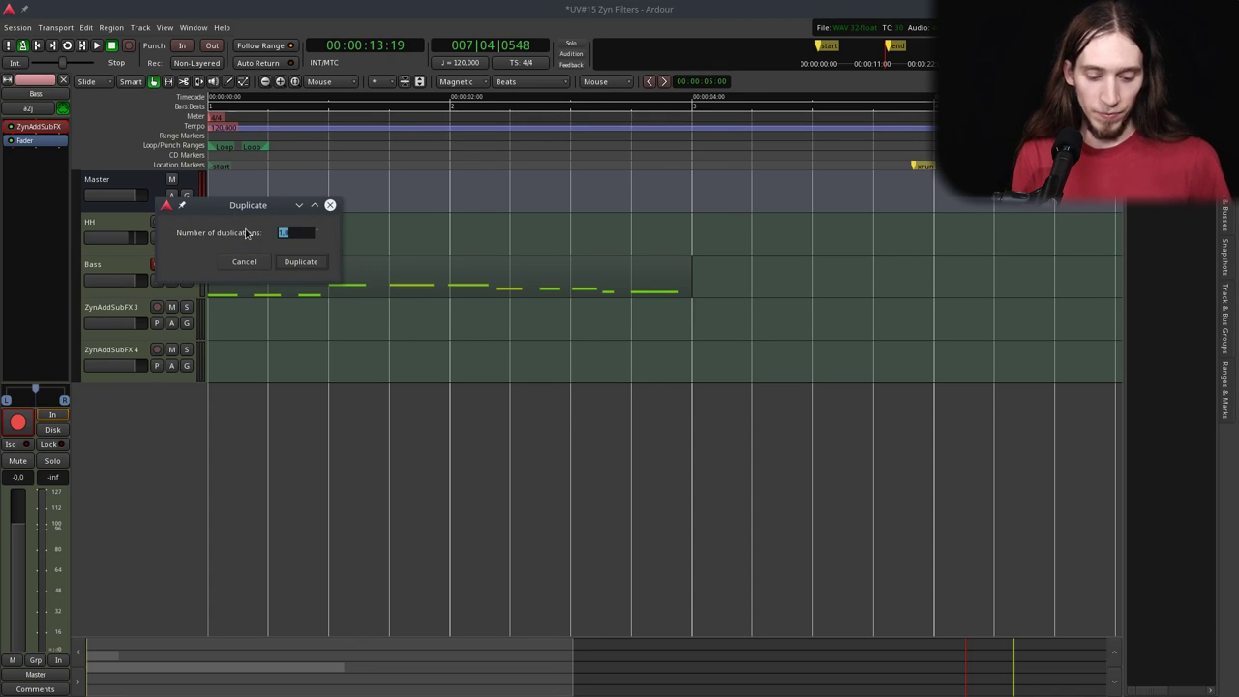
{"action": "type", "text": "7"}
{"action": "key", "text": "Return"}
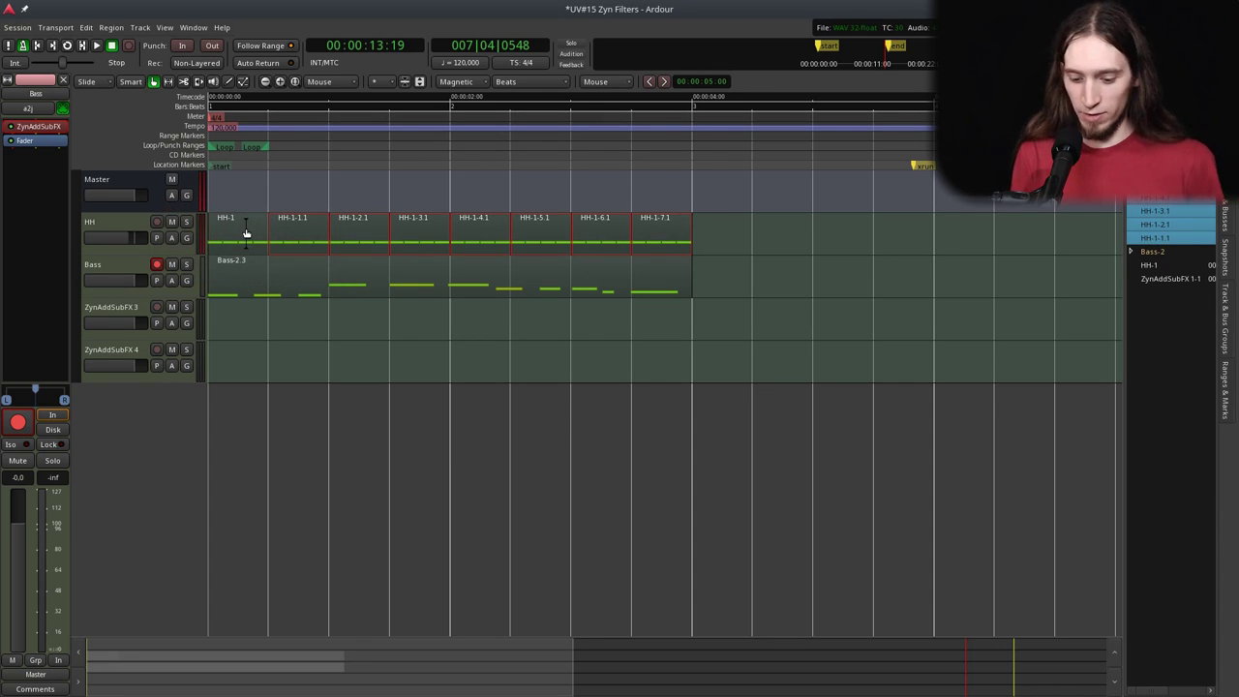
{"action": "key", "text": "Home"}
{"action": "key", "text": "space"}
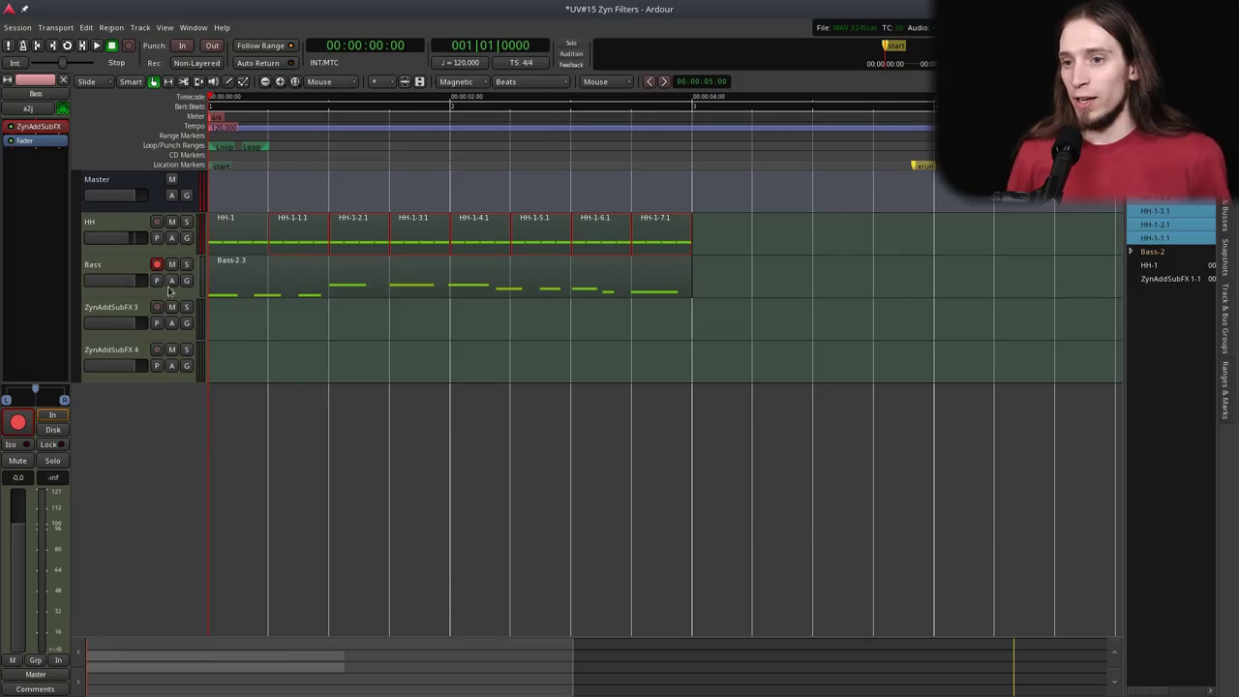
- Show the ZynAddSubFX Filter Cutoff automation lane on the Bass track, make it taller, and set its mode to Touch
{"action": "left_click", "coordinate": [171, 282]}
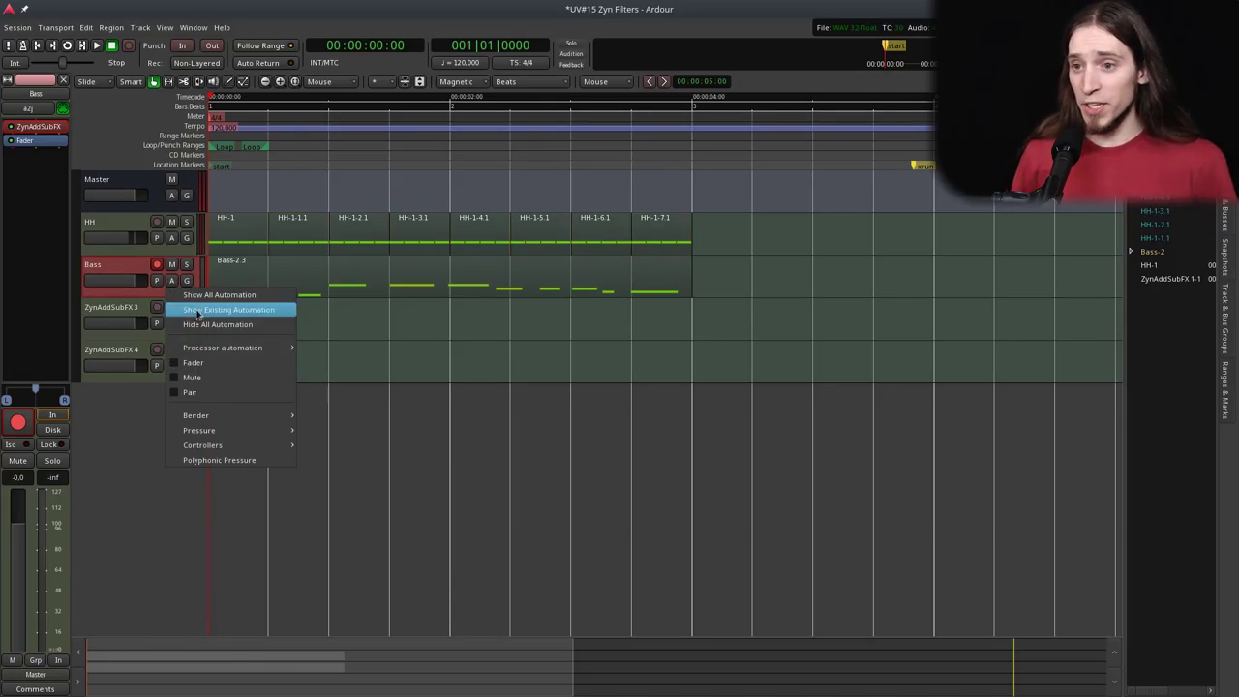
{"action": "mouse_move", "coordinate": [247, 348]}
{"action": "mouse_move", "coordinate": [358, 345]}
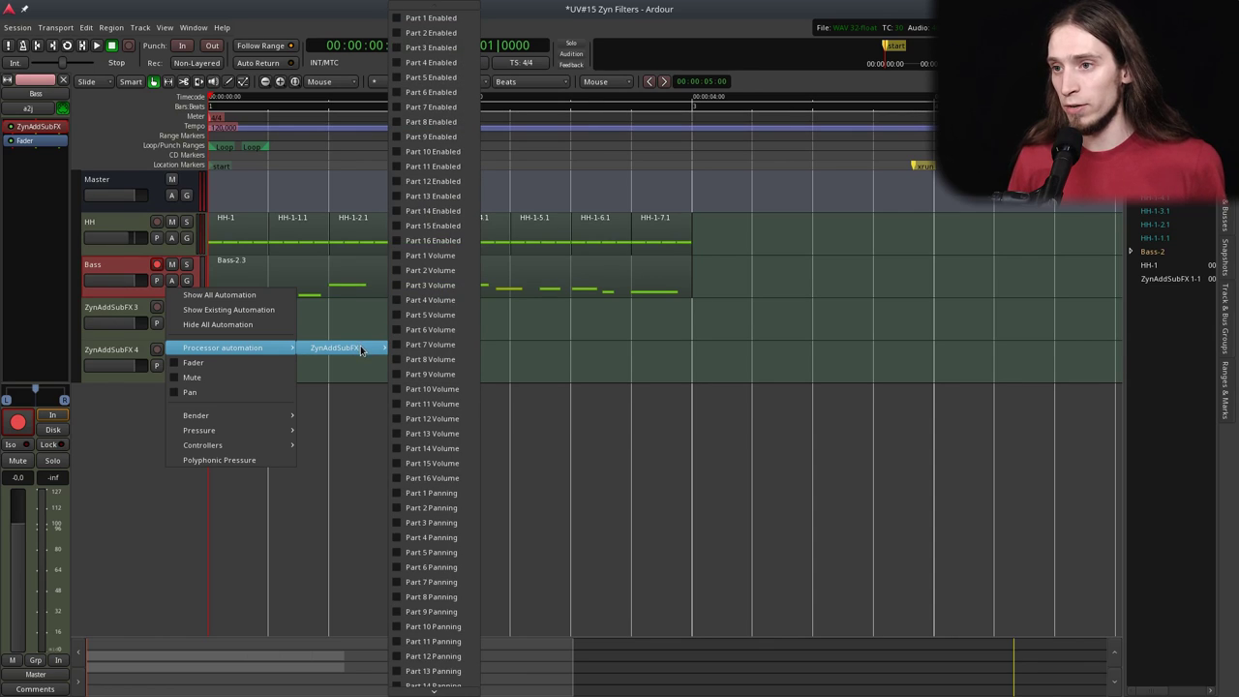
{"action": "scroll", "coordinate": [450, 580], "scroll_direction": "down", "scroll_amount": 1}
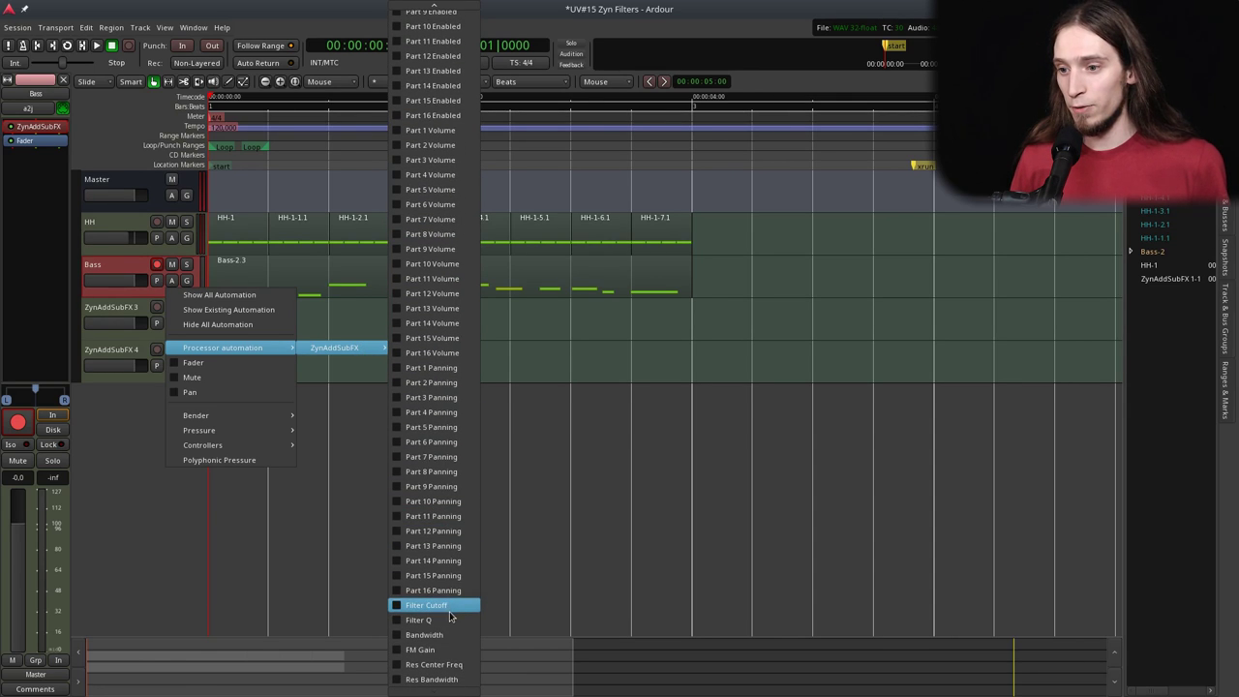
{"action": "left_click", "coordinate": [445, 606]}
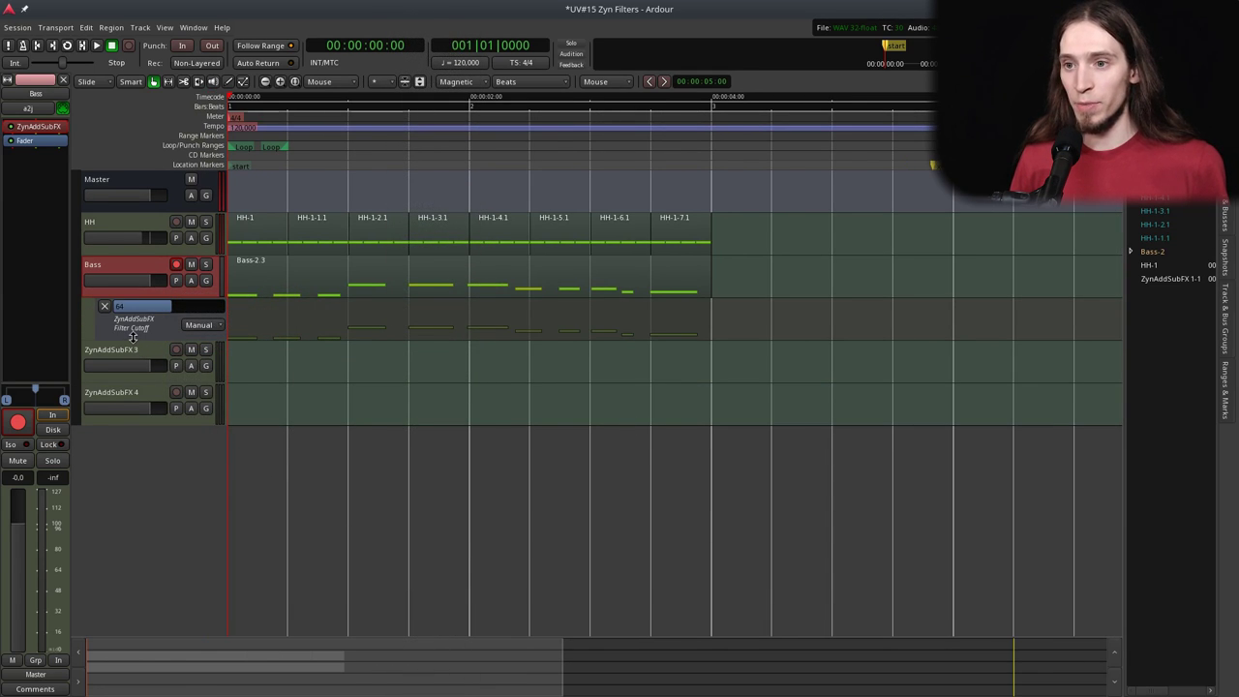
{"action": "left_click_drag", "start_coordinate": [133, 339], "coordinate": [135, 442]}
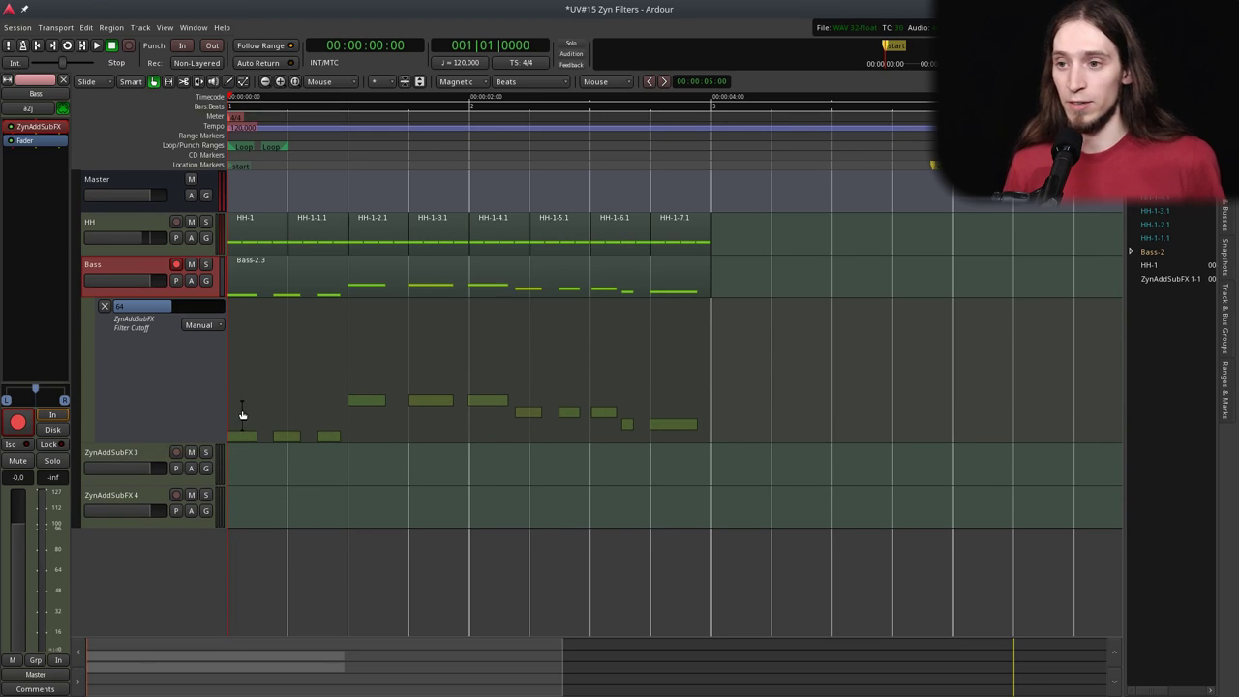
{"action": "left_click", "coordinate": [202, 325]}
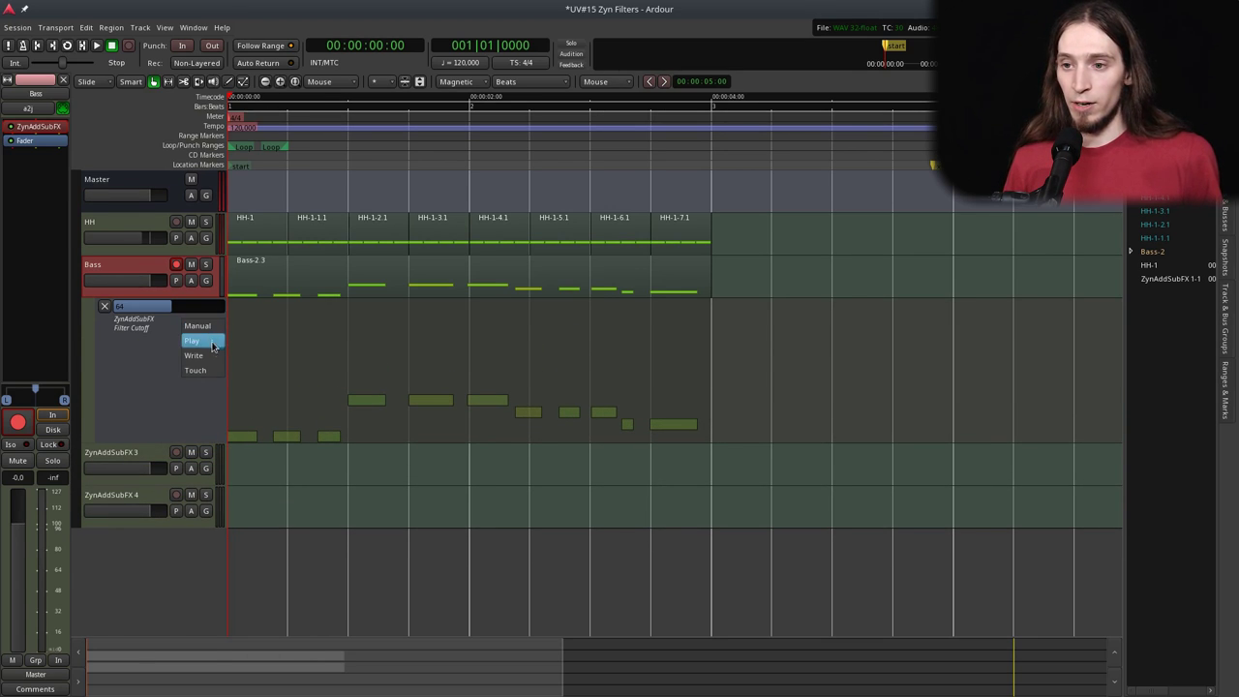
{"action": "left_click", "coordinate": [200, 368]}
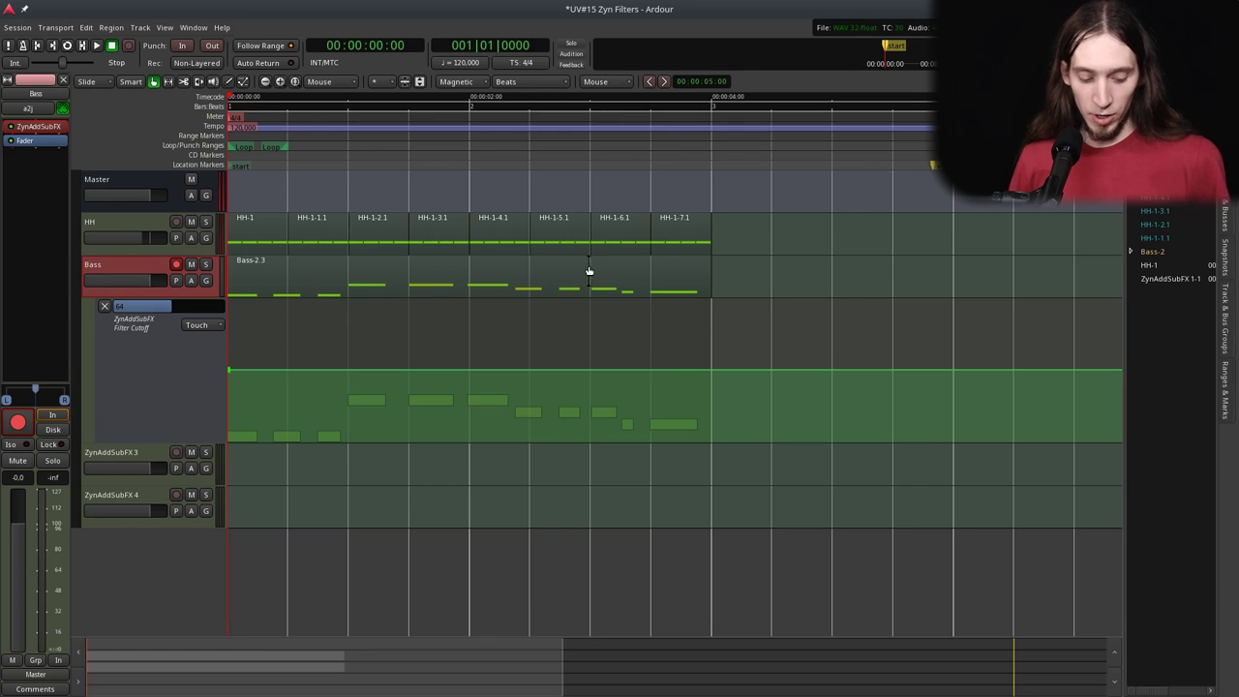
- Loop the two-bar Bass region and record Filter Cutoff automation over several passes by varying the cutoff during playback
{"action": "left_click", "coordinate": [474, 270]}
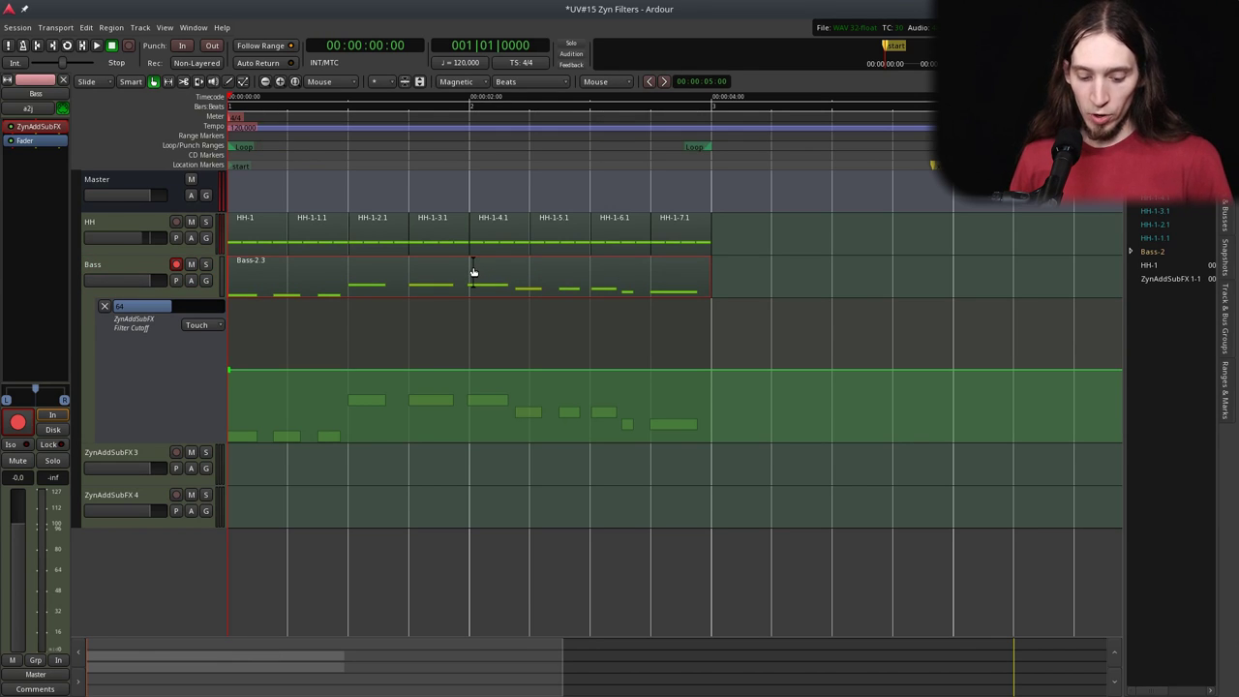
{"action": "key", "text": "space"}
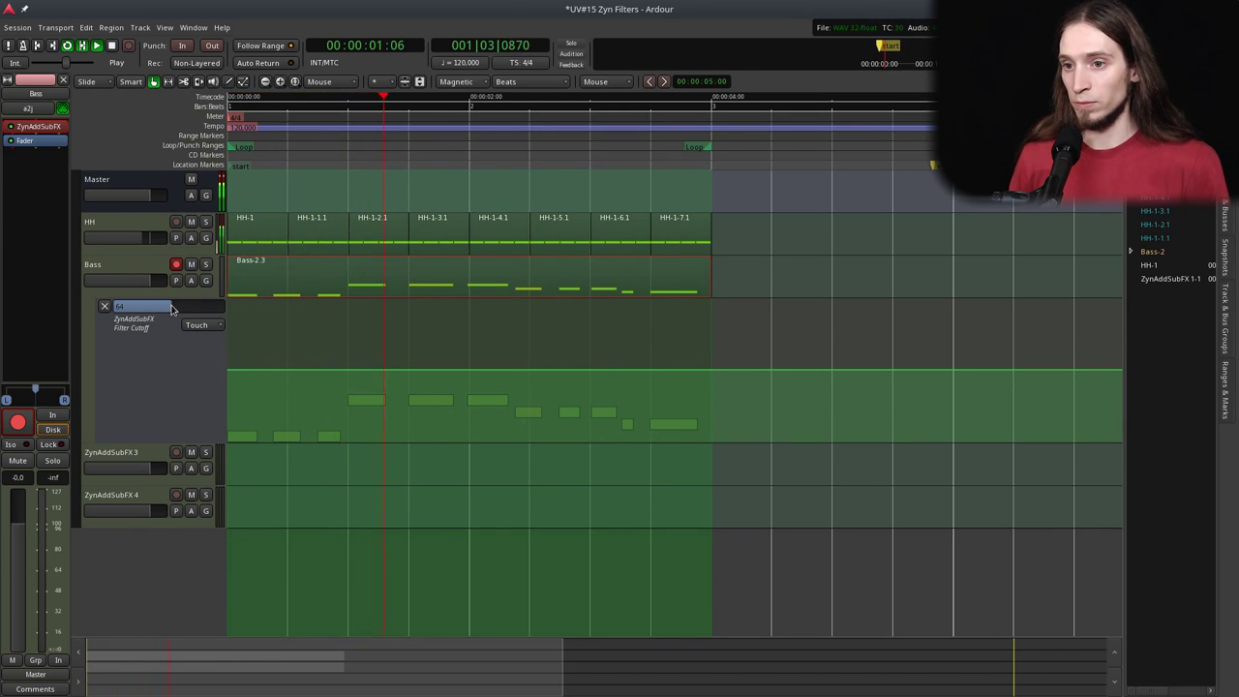
{"action": "mouse_move", "coordinate": [145, 309]}
{"action": "left_mouse_down"}
{"action": "mouse_move", "coordinate": [197, 315]}
{"action": "mouse_move", "coordinate": [166, 331]}
{"action": "mouse_move", "coordinate": [219, 339]}
{"action": "mouse_move", "coordinate": [159, 335]}
{"action": "mouse_move", "coordinate": [204, 352]}
{"action": "mouse_move", "coordinate": [145, 349]}
{"action": "mouse_move", "coordinate": [193, 380]}
{"action": "mouse_move", "coordinate": [139, 373]}
{"action": "mouse_move", "coordinate": [180, 424]}
{"action": "left_mouse_up"}
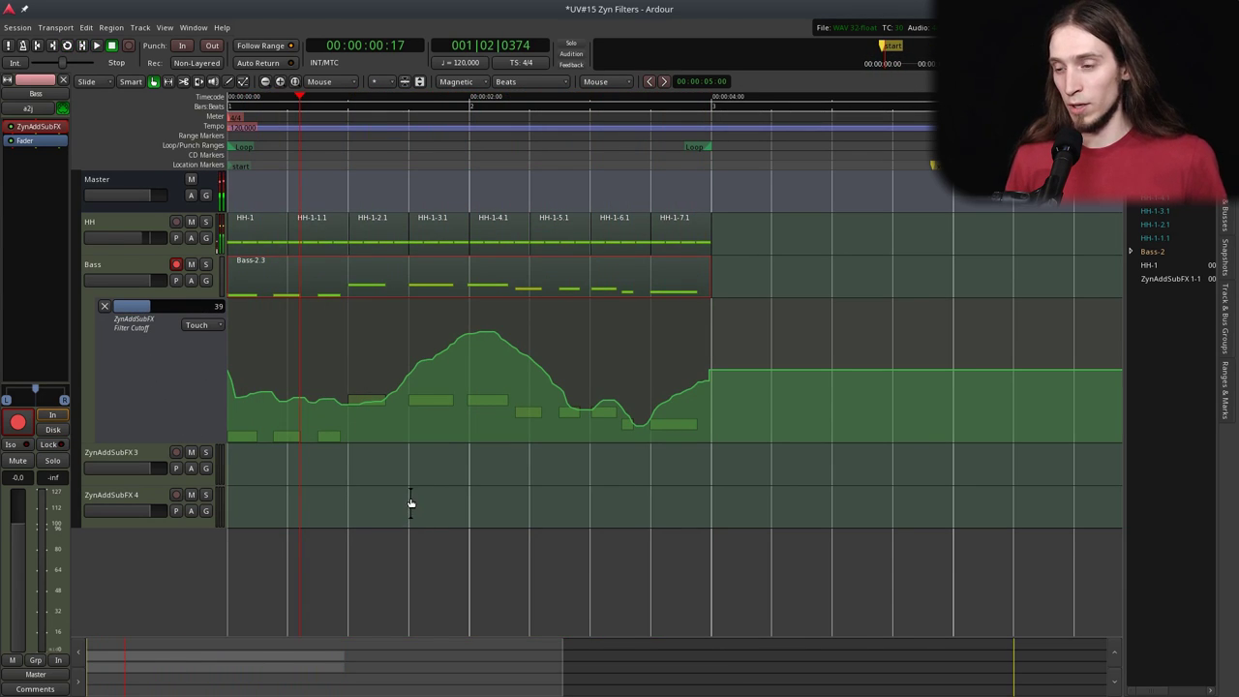
{"action": "key", "text": "l"}
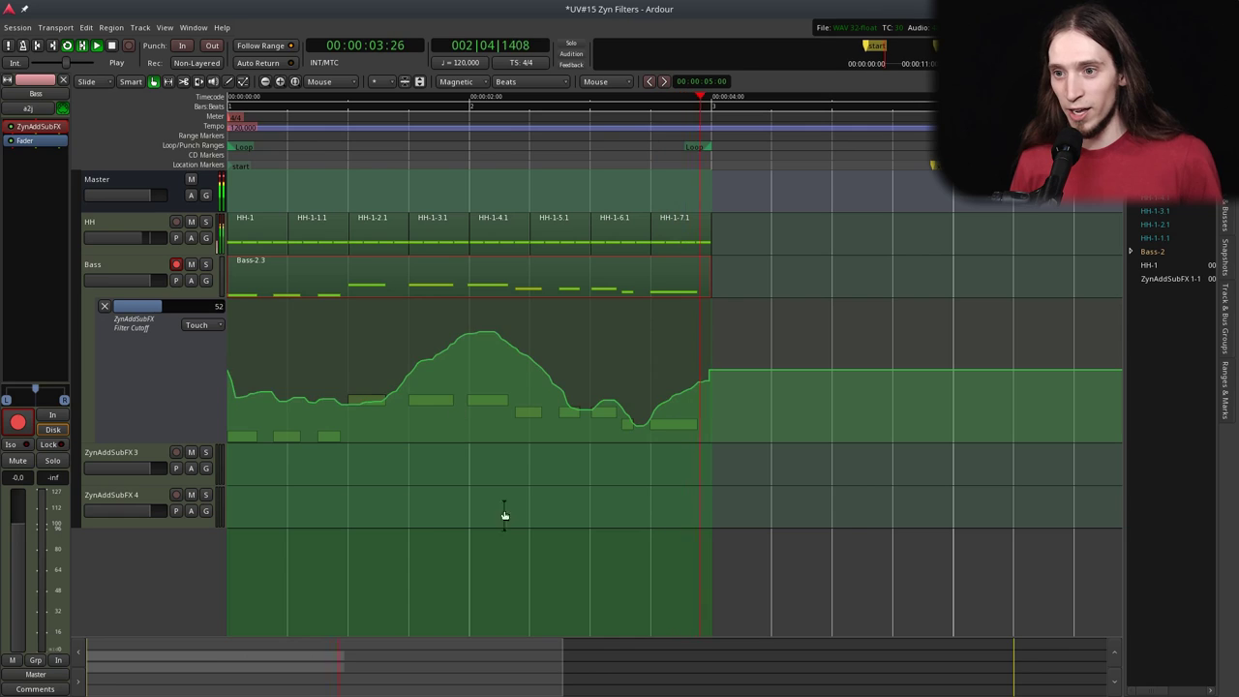
{"action": "mouse_move", "coordinate": [166, 314]}
{"action": "left_mouse_down"}
{"action": "mouse_move", "coordinate": [150, 306]}
{"action": "mouse_move", "coordinate": [205, 309]}
{"action": "left_mouse_up"}
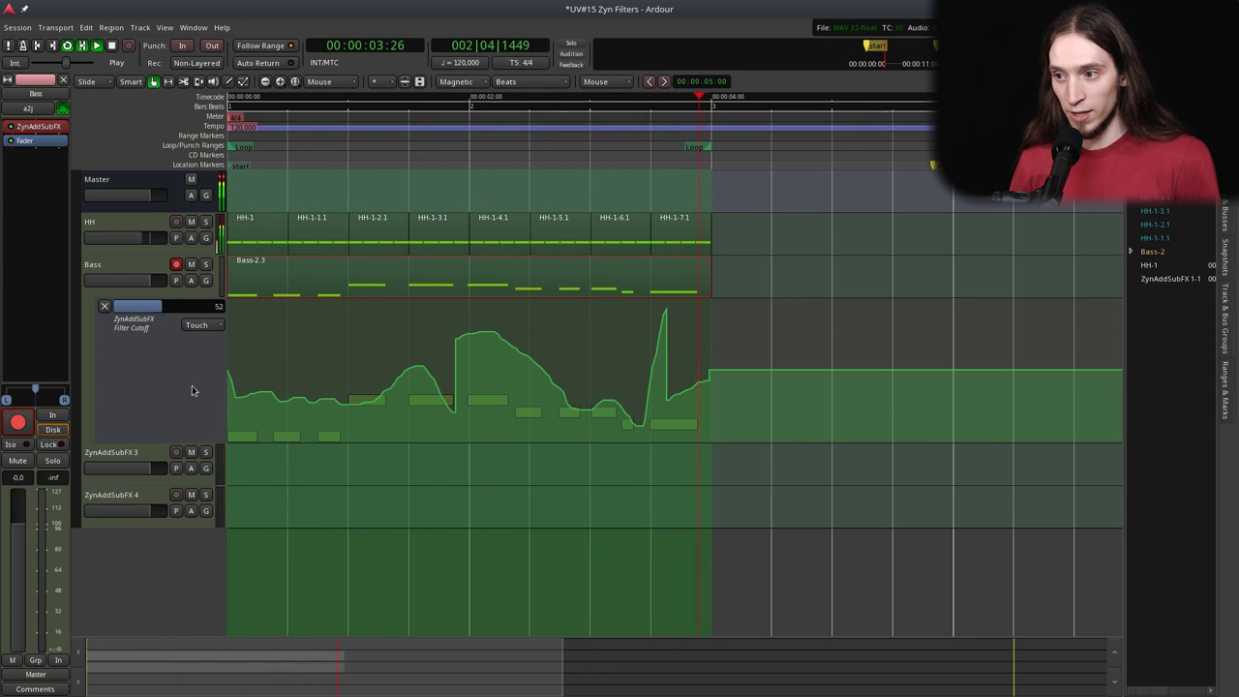
- Edit the Filter Cutoff automation points to smooth the dip just before bar 2 and lower the spike near the loop's end
{"action": "left_click", "coordinate": [484, 392]}
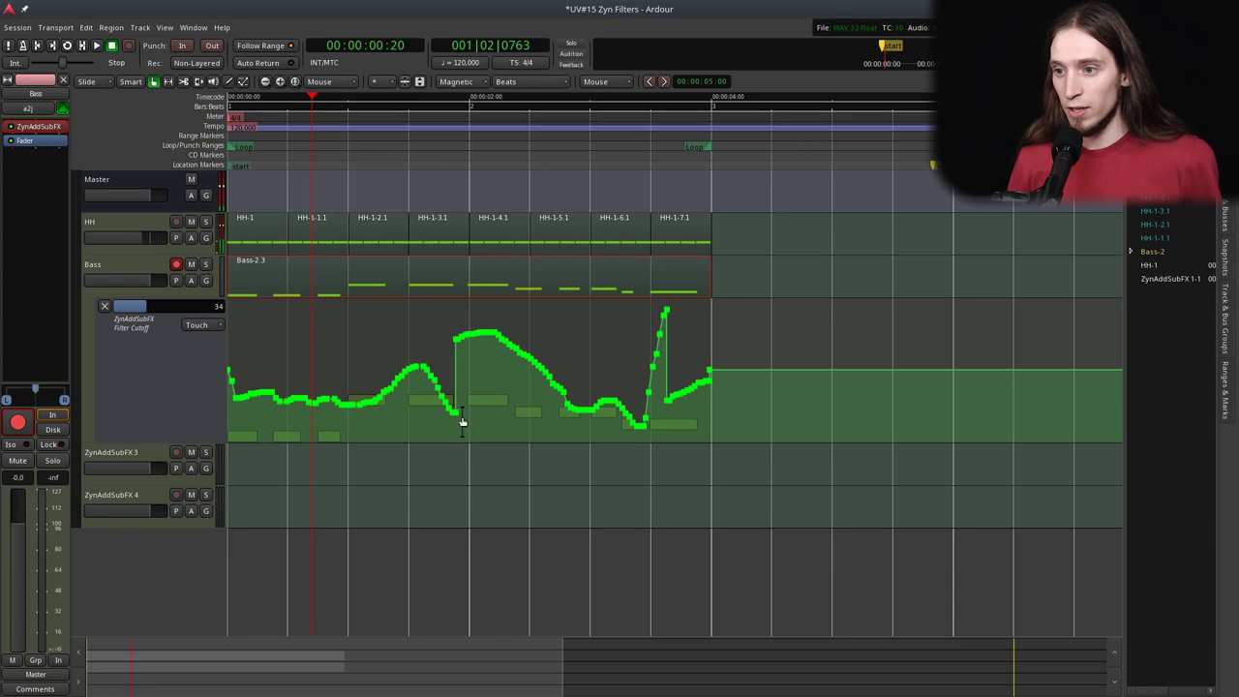
{"action": "left_click_drag", "start_coordinate": [465, 403], "coordinate": [457, 397]}
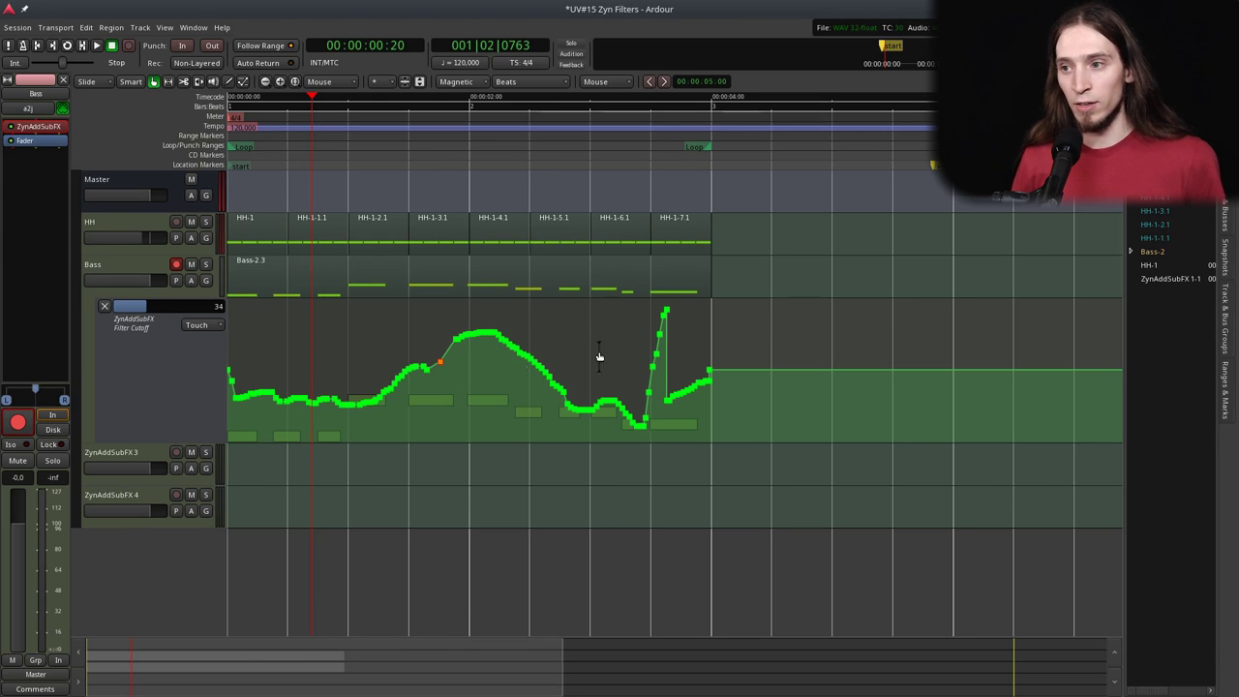
{"action": "left_click_drag", "start_coordinate": [667, 306], "coordinate": [659, 343]}
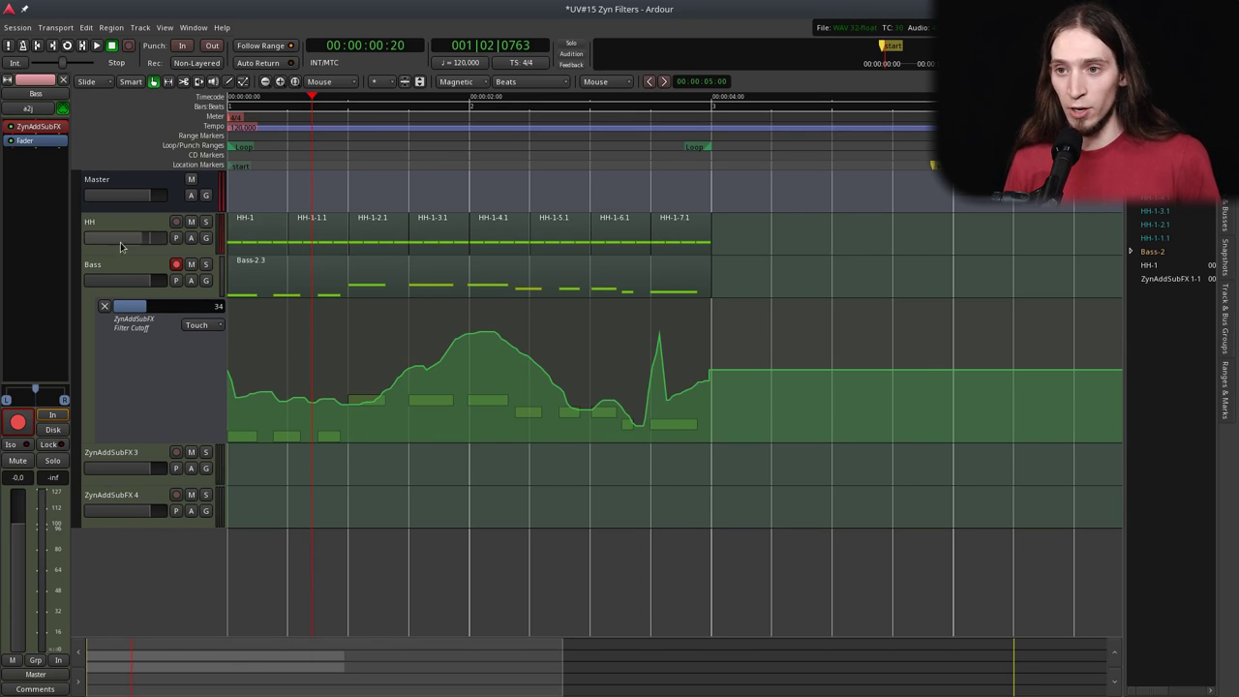
- Open the Bass track's ZynAddSubFX ADsynth global parameters and the formant settings of its filter
{"action": "left_click", "coordinate": [111, 269]}
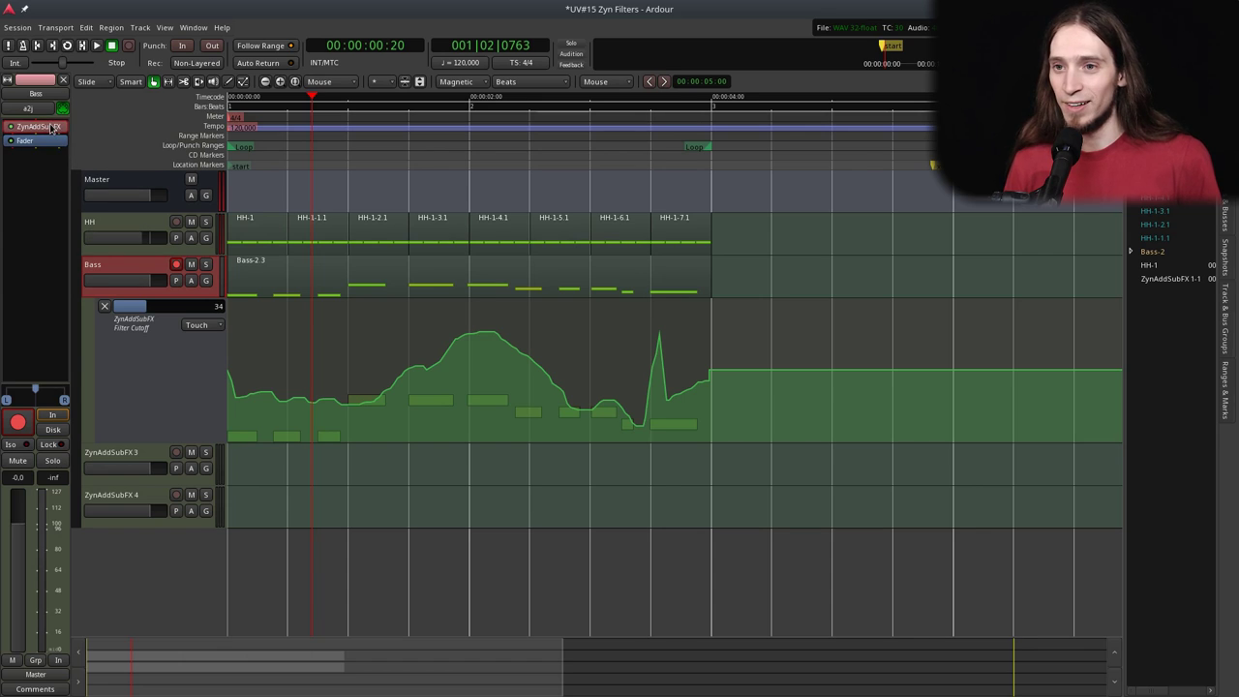
{"action": "double_click", "coordinate": [50, 128]}
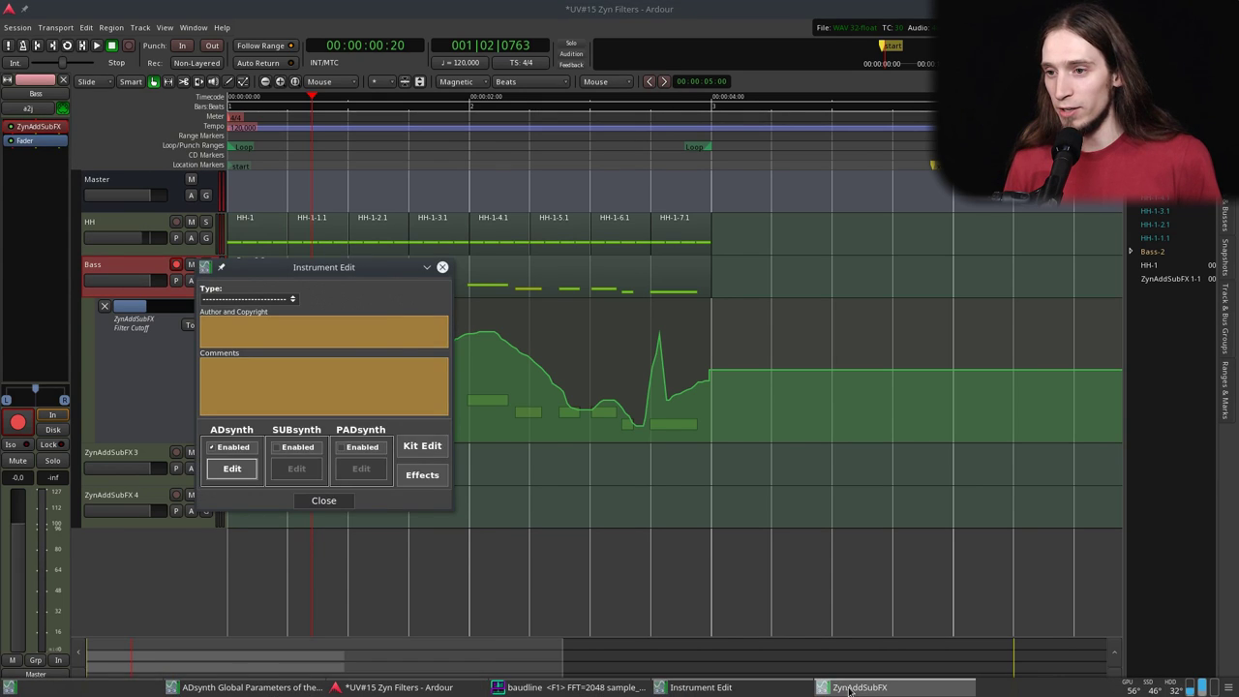
{"action": "left_click", "coordinate": [309, 489]}
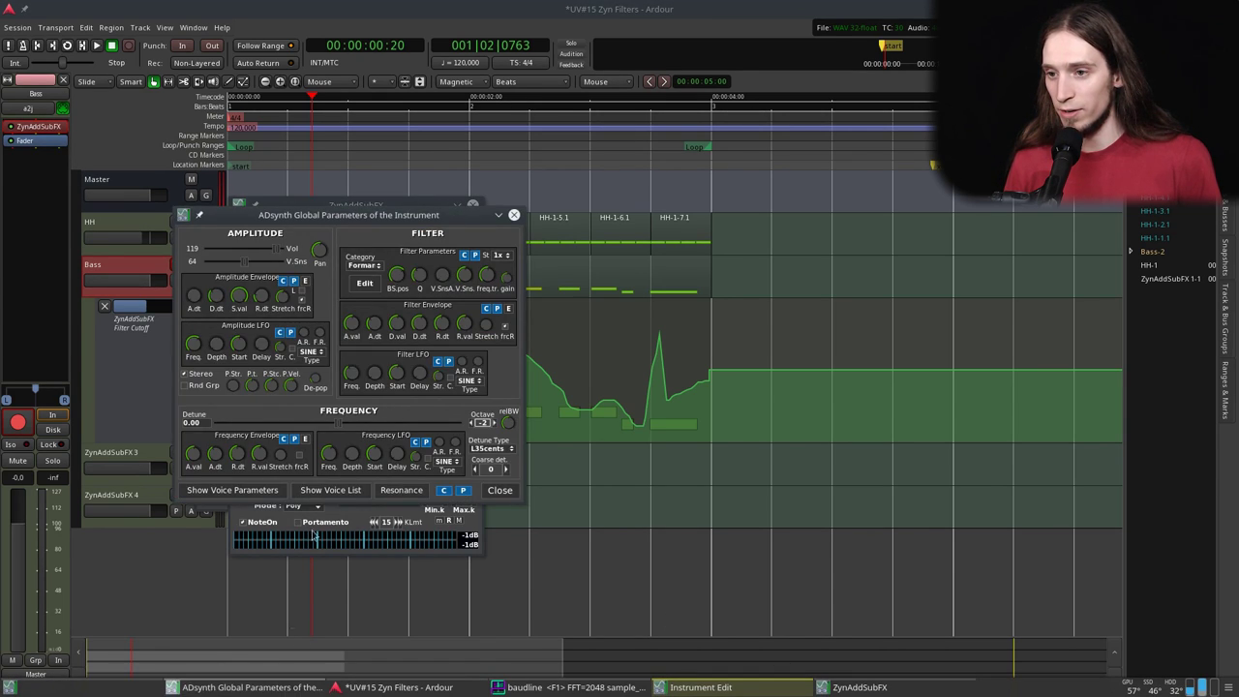
{"action": "left_click", "coordinate": [364, 284]}
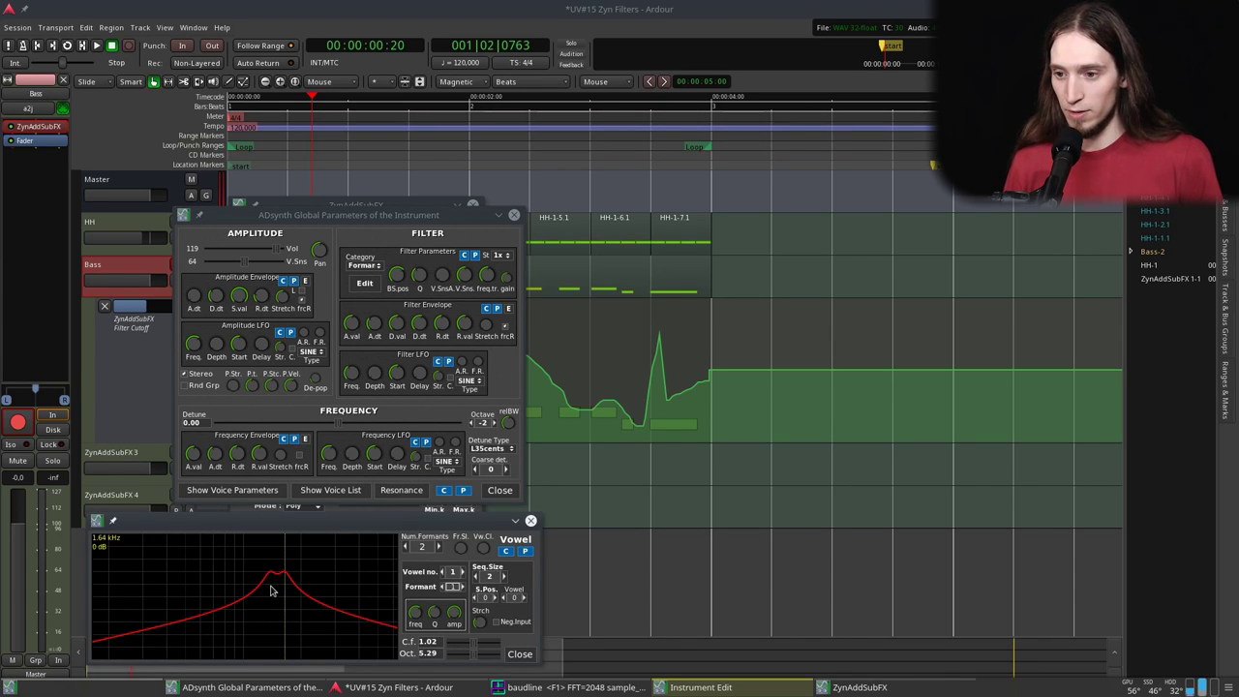
- Play the loop with Bass soloed, compare the spectrogram in baudline with the Filter Cutoff automation, and unsolo Bass
{"action": "key", "text": "space"}
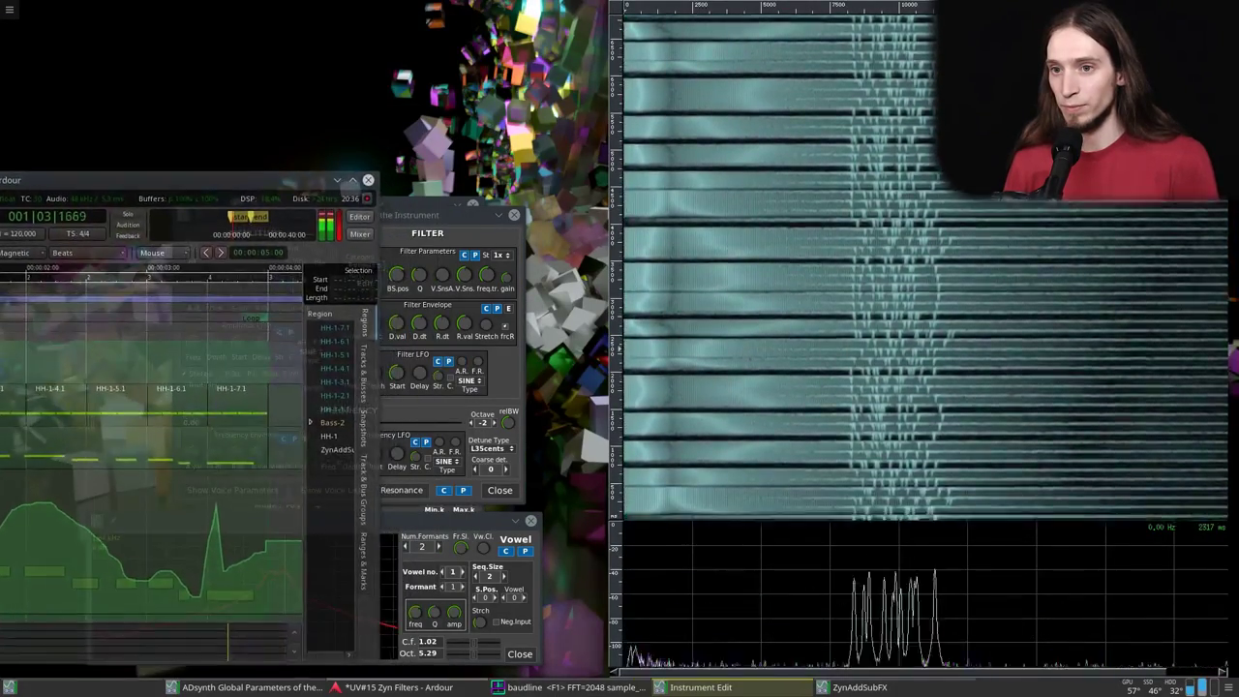
{"action": "key", "text": "alt+Tab"}
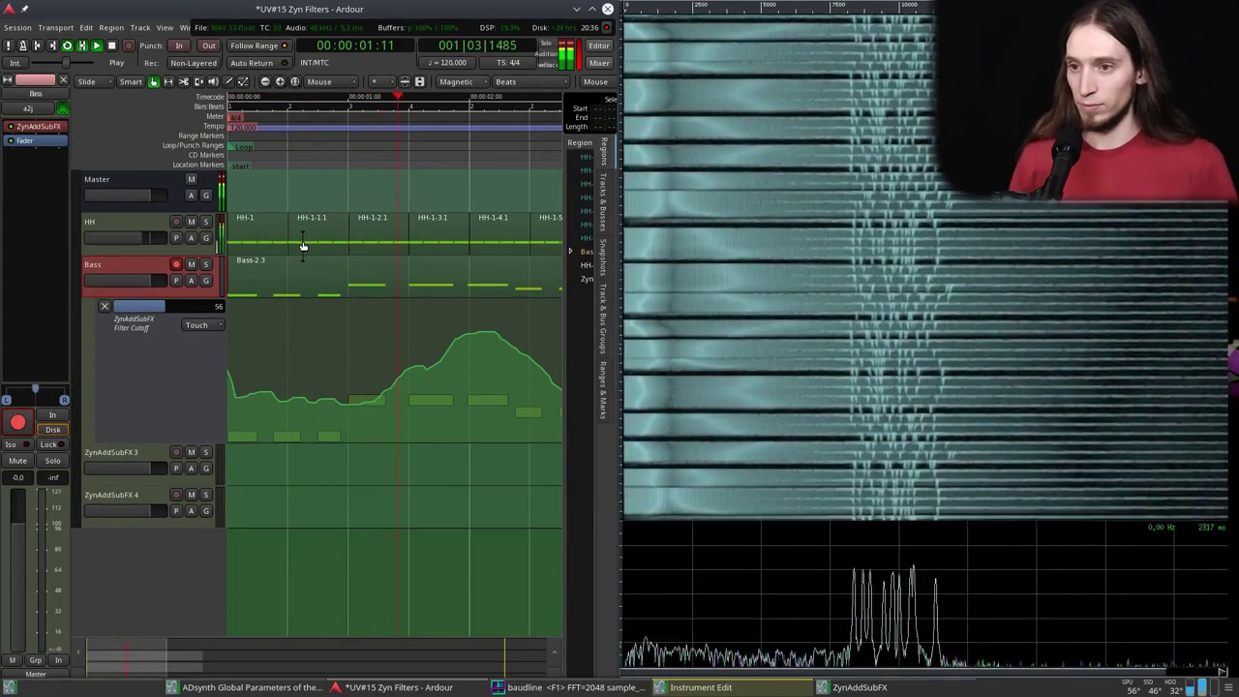
{"action": "left_click", "coordinate": [205, 264]}
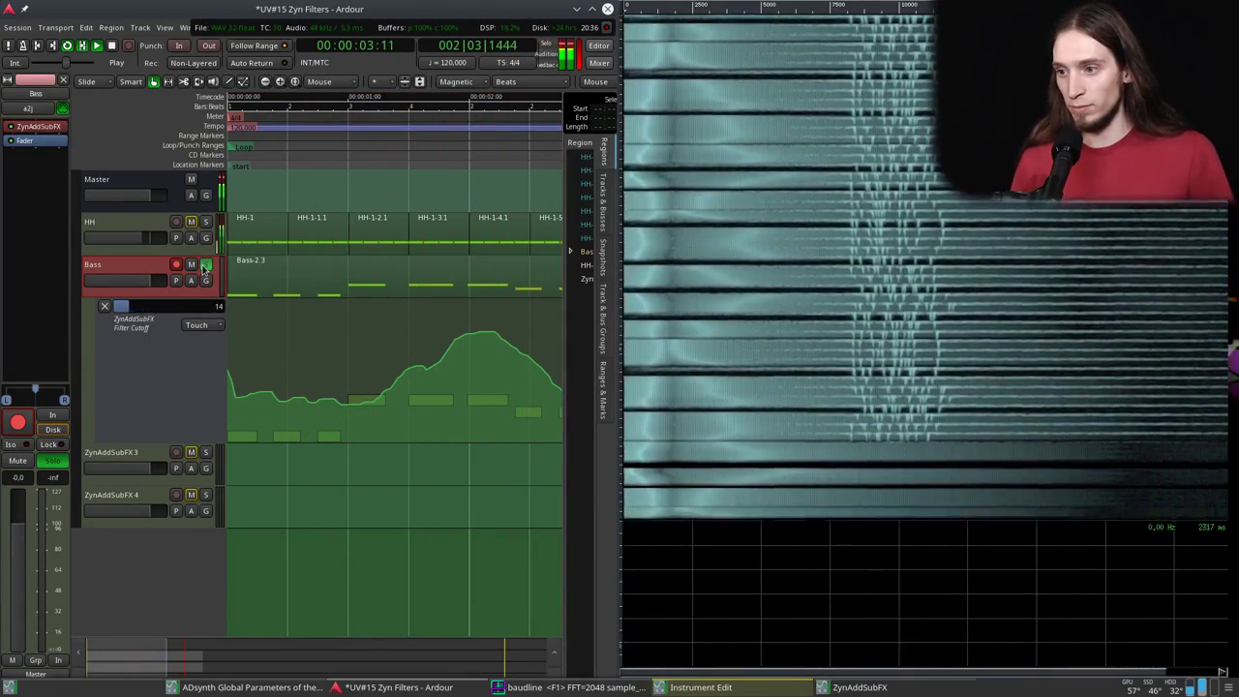
{"action": "key", "text": "space"}
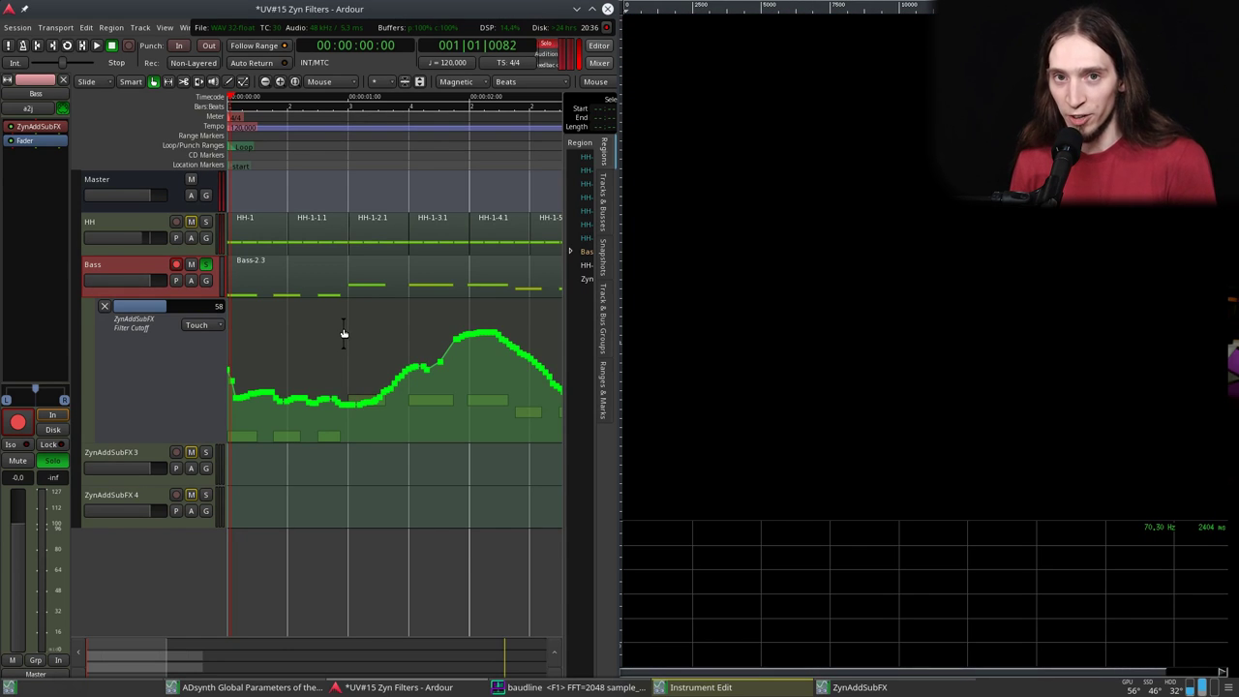
{"action": "key", "text": "space"}
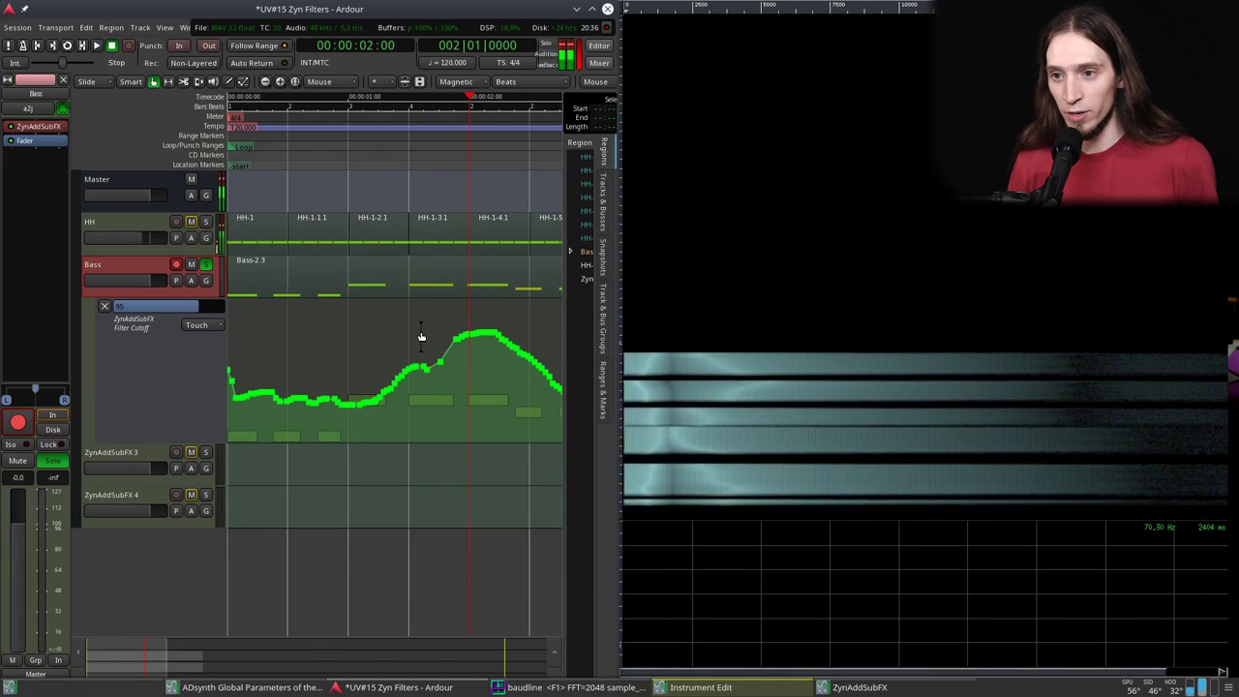
{"action": "scroll", "coordinate": [339, 406], "scroll_direction": "down", "scroll_amount": 1}
{"action": "scroll", "coordinate": [340, 406], "scroll_direction": "up", "scroll_amount": 1}
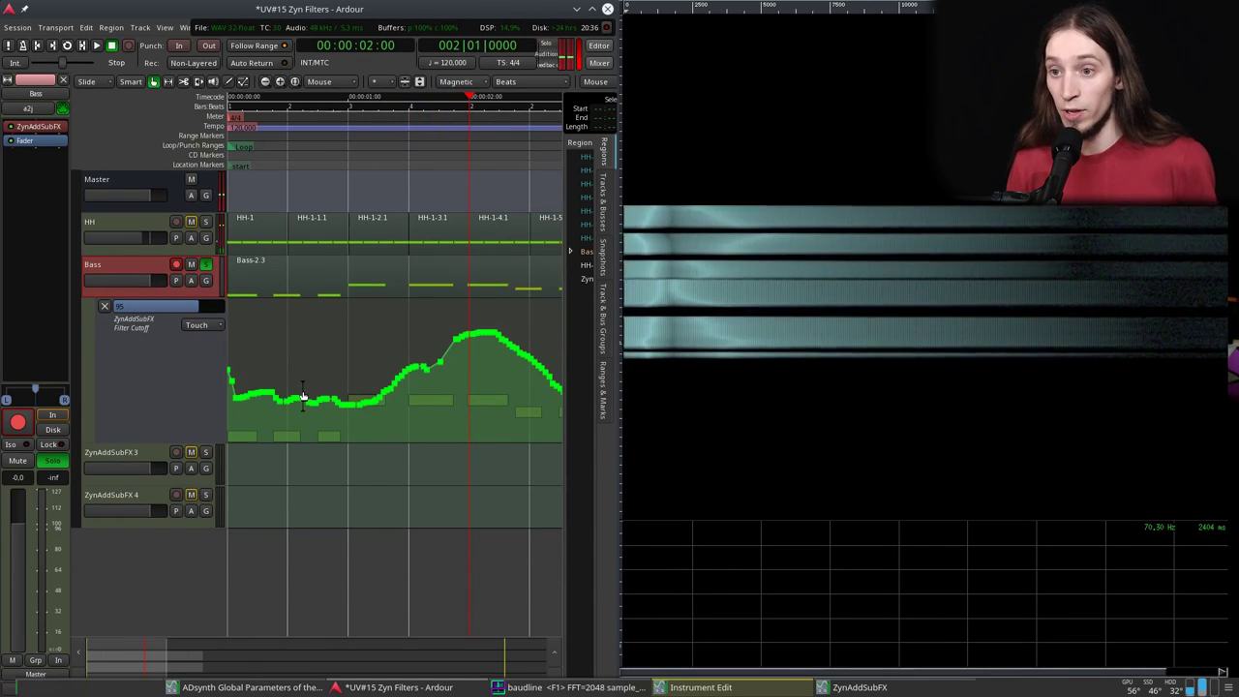
{"action": "scroll", "coordinate": [318, 401], "scroll_direction": "down", "scroll_amount": 1}
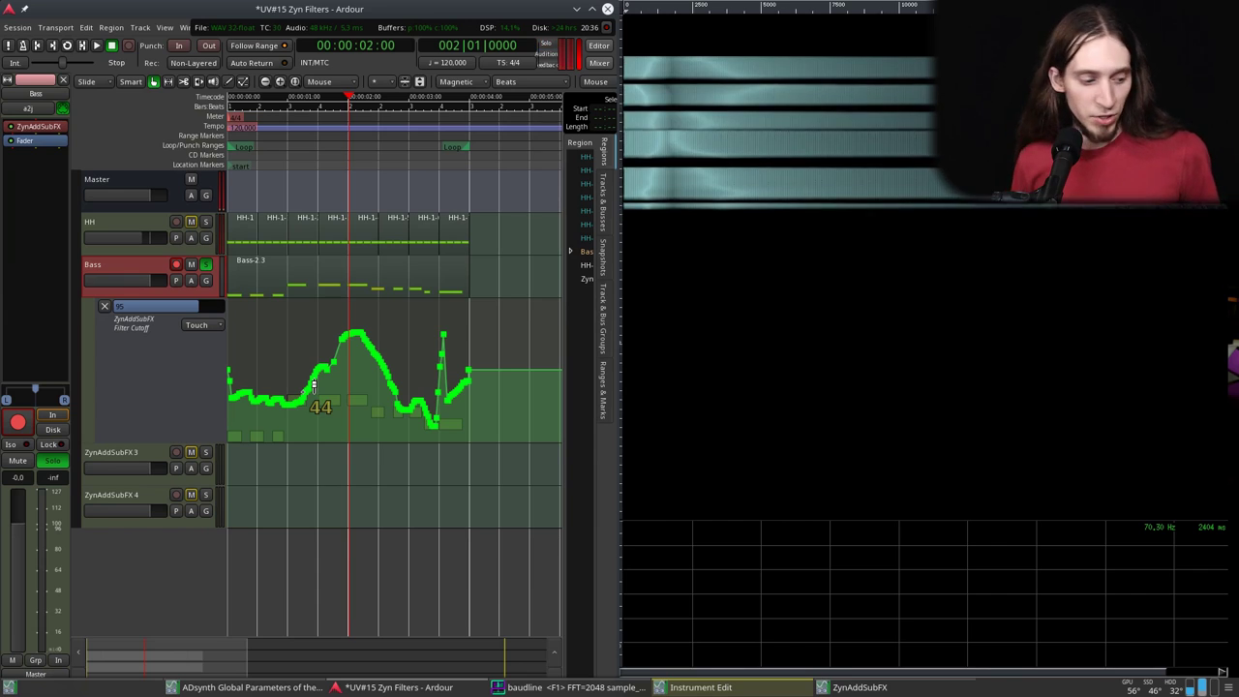
{"action": "scroll", "coordinate": [319, 401], "scroll_direction": "up", "scroll_amount": 1}
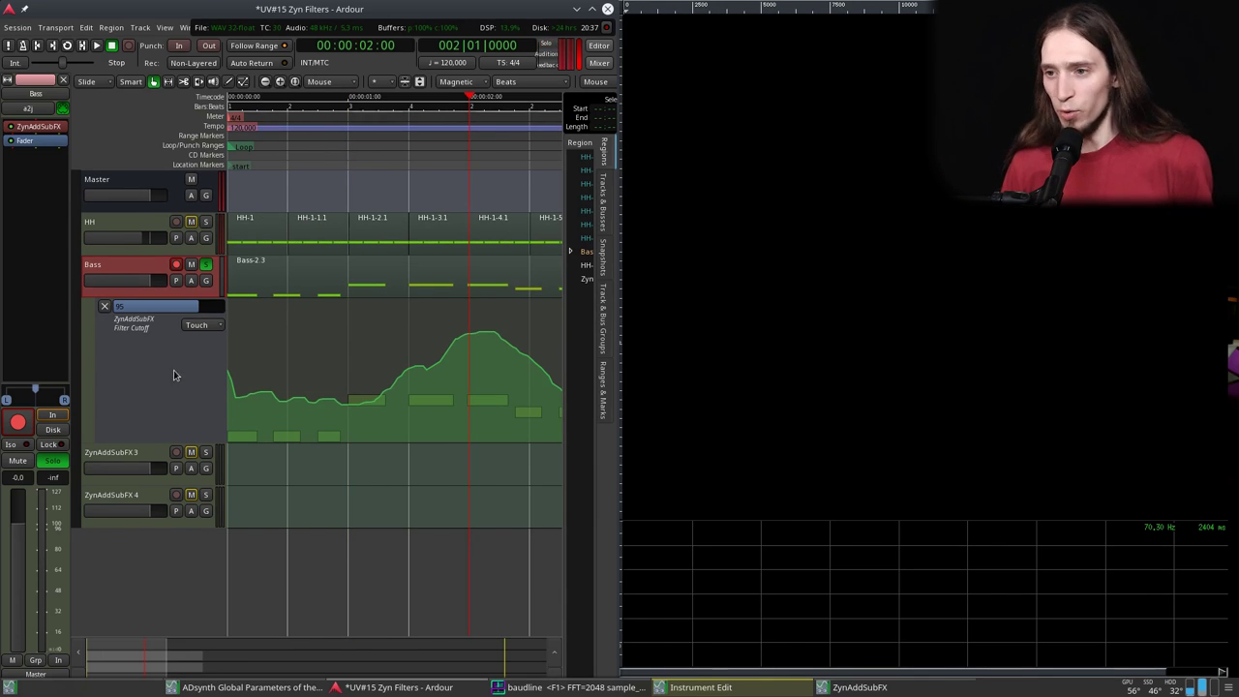
{"action": "key", "text": "space"}
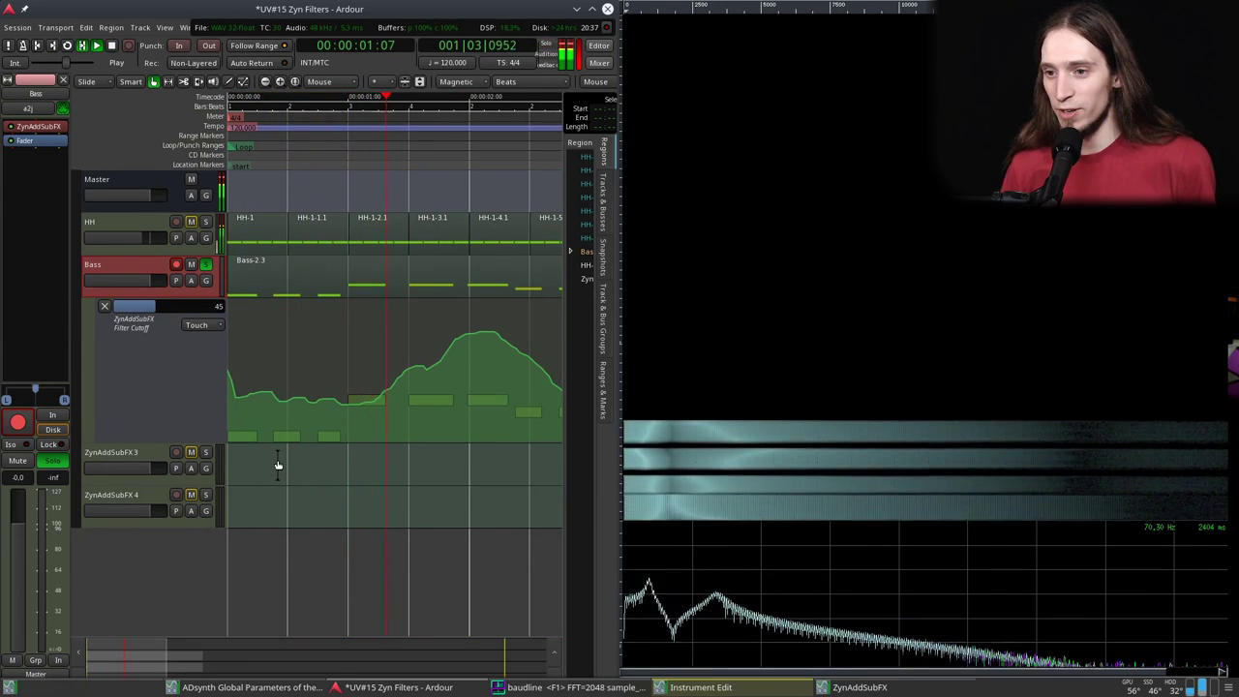
{"action": "key", "text": "space"}
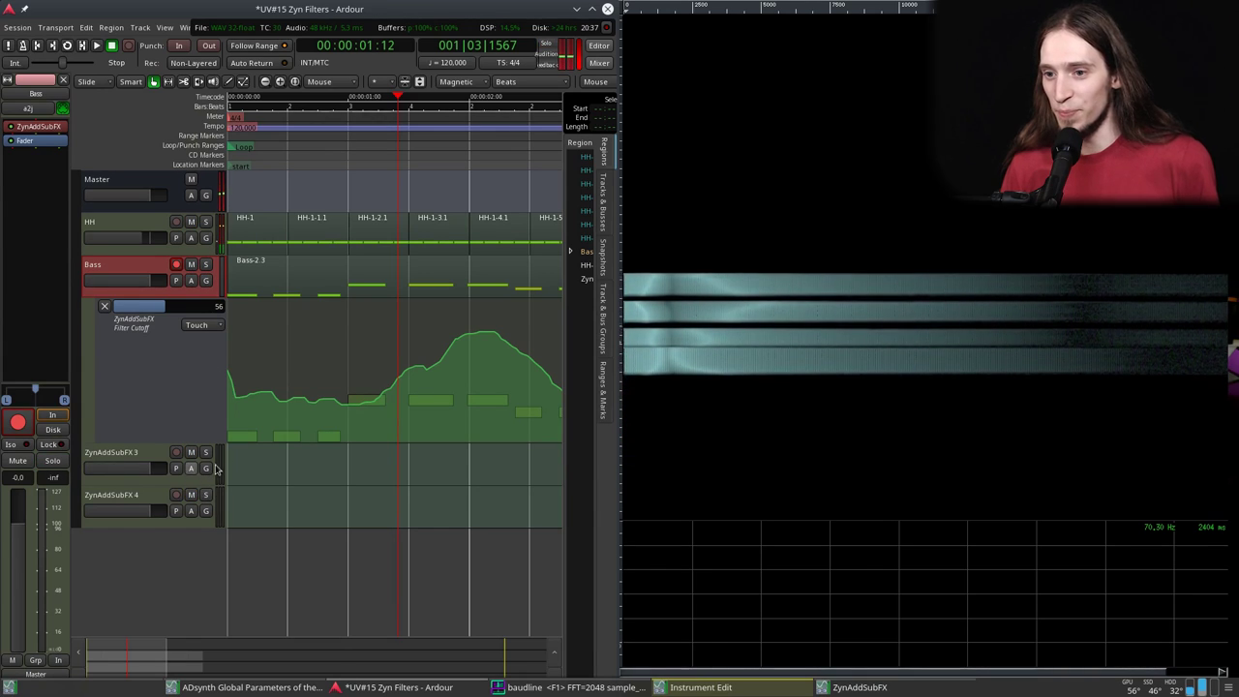
- Copy the first HH region to the start of the ZynAddSubFX 3 track
{"action": "left_click", "coordinate": [250, 239]}
{"action": "left_click_drag", "start_coordinate": [250, 239], "coordinate": [230, 481]}
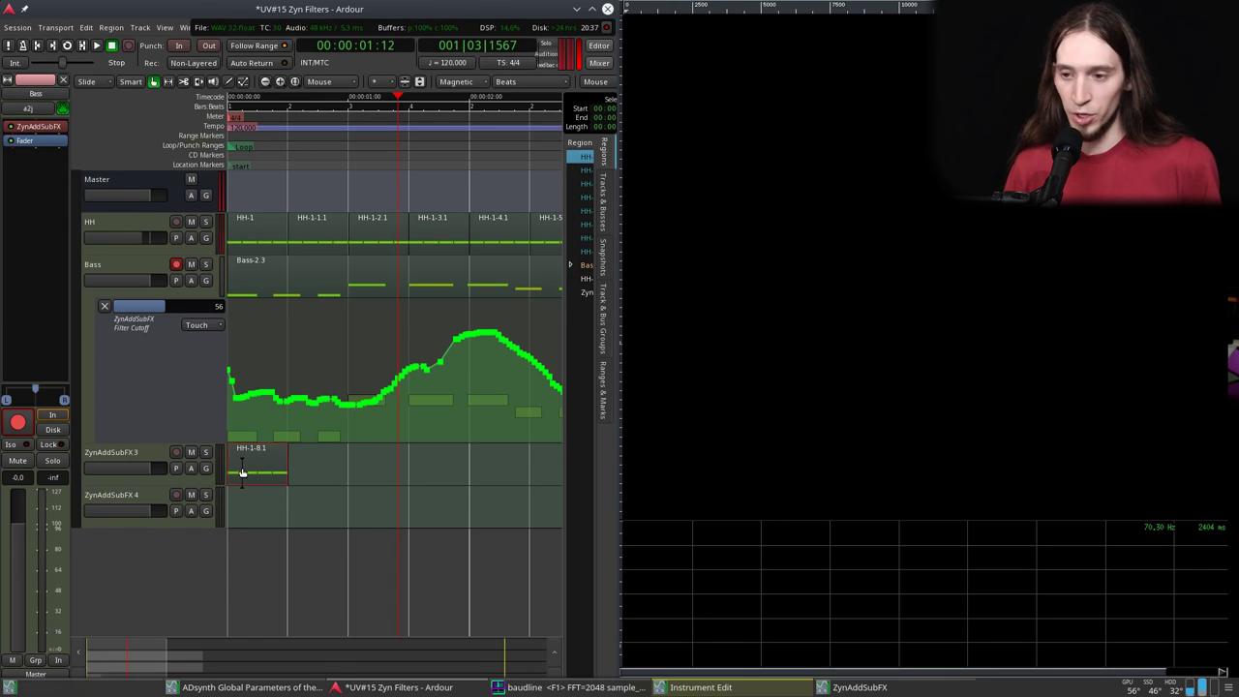
{"action": "mouse_move", "coordinate": [253, 462]}
{"action": "left_mouse_down"}
{"action": "mouse_move", "coordinate": [257, 509]}
{"action": "mouse_move", "coordinate": [243, 500]}
{"action": "mouse_move", "coordinate": [257, 471]}
{"action": "left_mouse_up"}
{"action": "left_click_drag", "start_coordinate": [253, 508], "coordinate": [255, 466]}
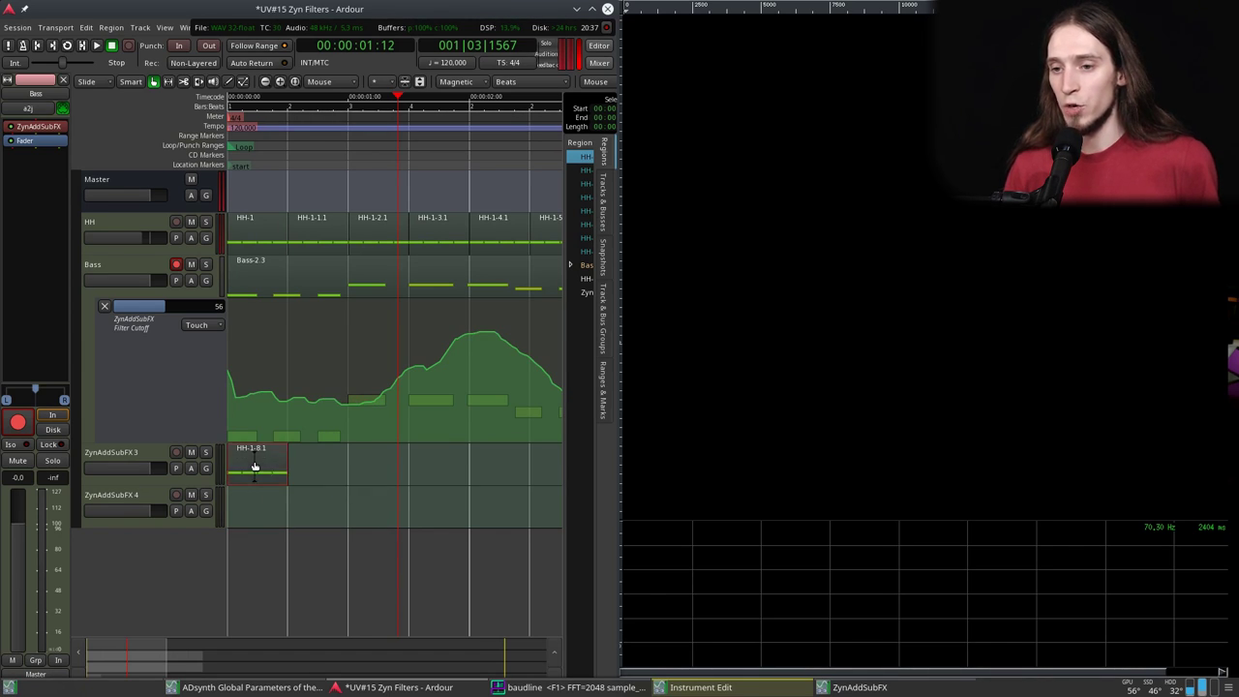
- Delete every note except the first from the copied HH region on the ZynAddSubFX 3 track
{"action": "key", "text": "e"}
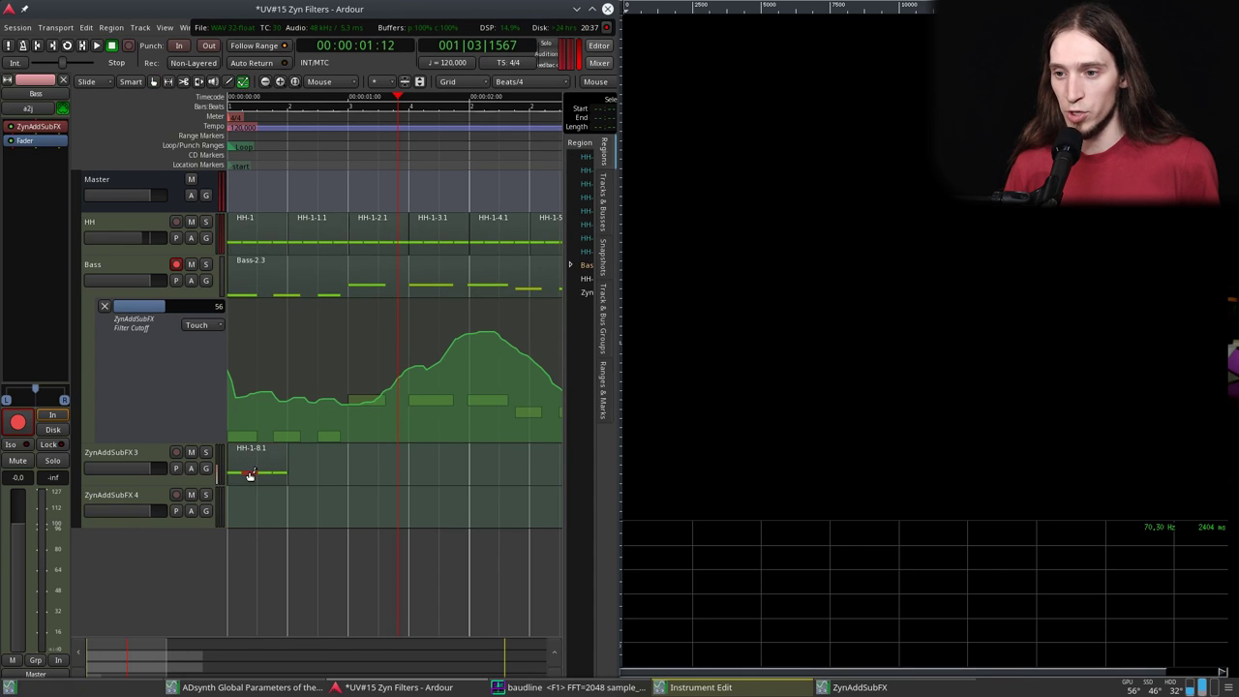
{"action": "mouse_move", "coordinate": [267, 472]}
{"action": "left_mouse_down"}
{"action": "mouse_move", "coordinate": [280, 476]}
{"action": "mouse_move", "coordinate": [269, 471]}
{"action": "left_mouse_up"}
{"action": "left_click", "coordinate": [242, 474]}
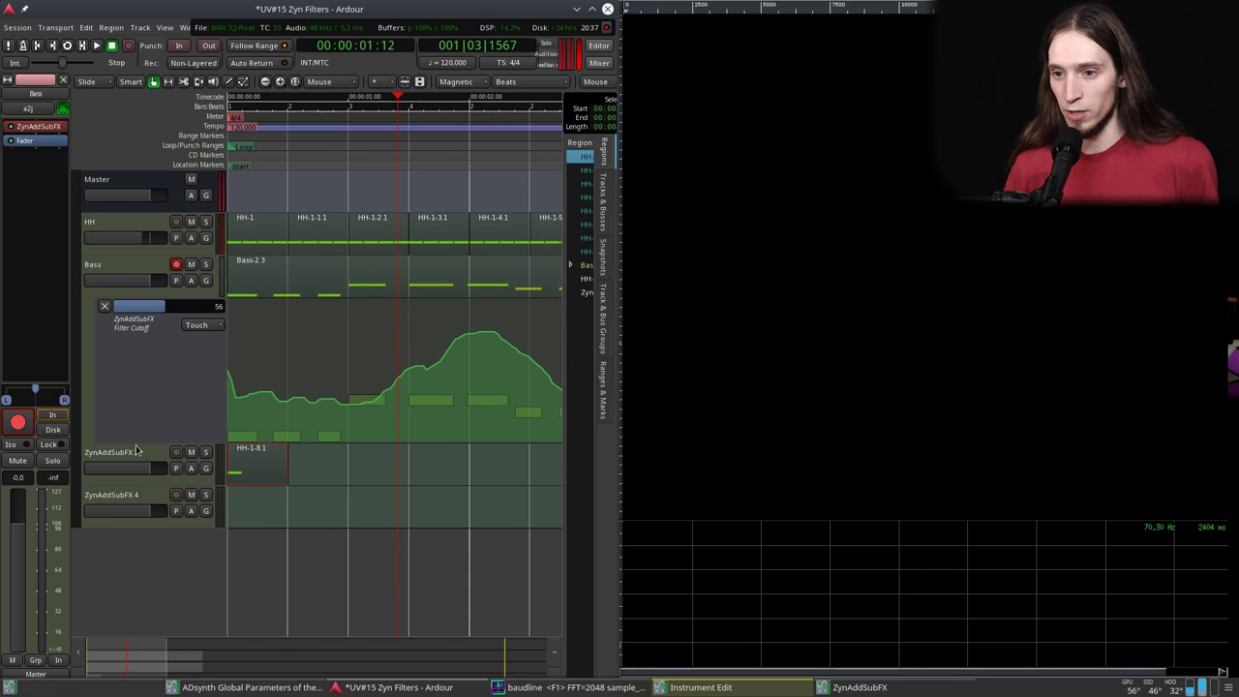
- Disarm the Bass track and rename the ZynAddSubFX 3 track as Kick, saving the session
{"action": "left_click", "coordinate": [175, 264]}
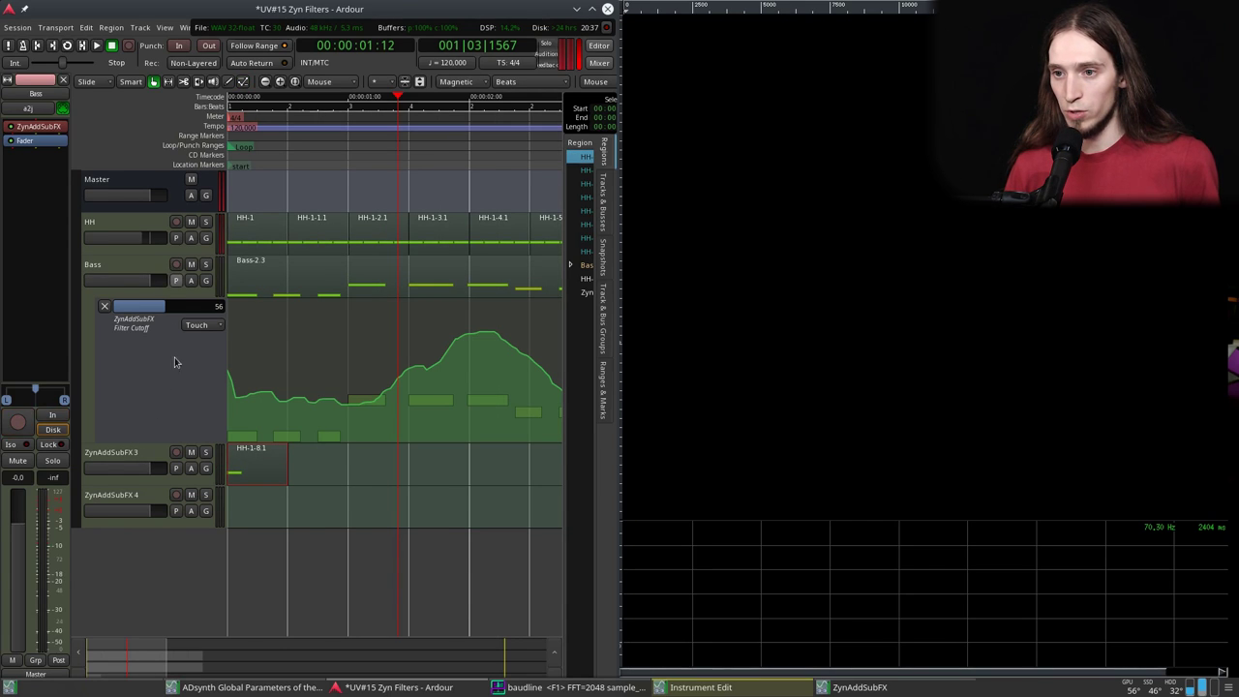
{"action": "double_click", "coordinate": [148, 456]}
{"action": "type", "text": "k"}
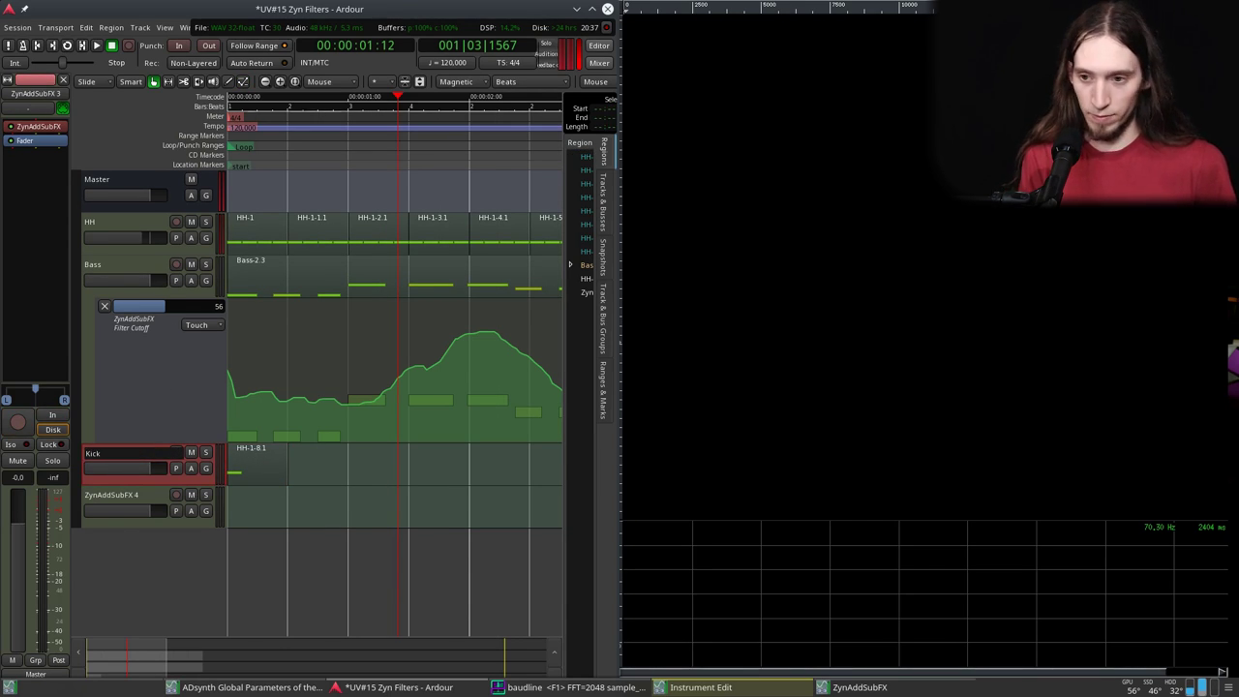
{"action": "key", "text": "Return"}
{"action": "key", "text": "ctrl+s"}
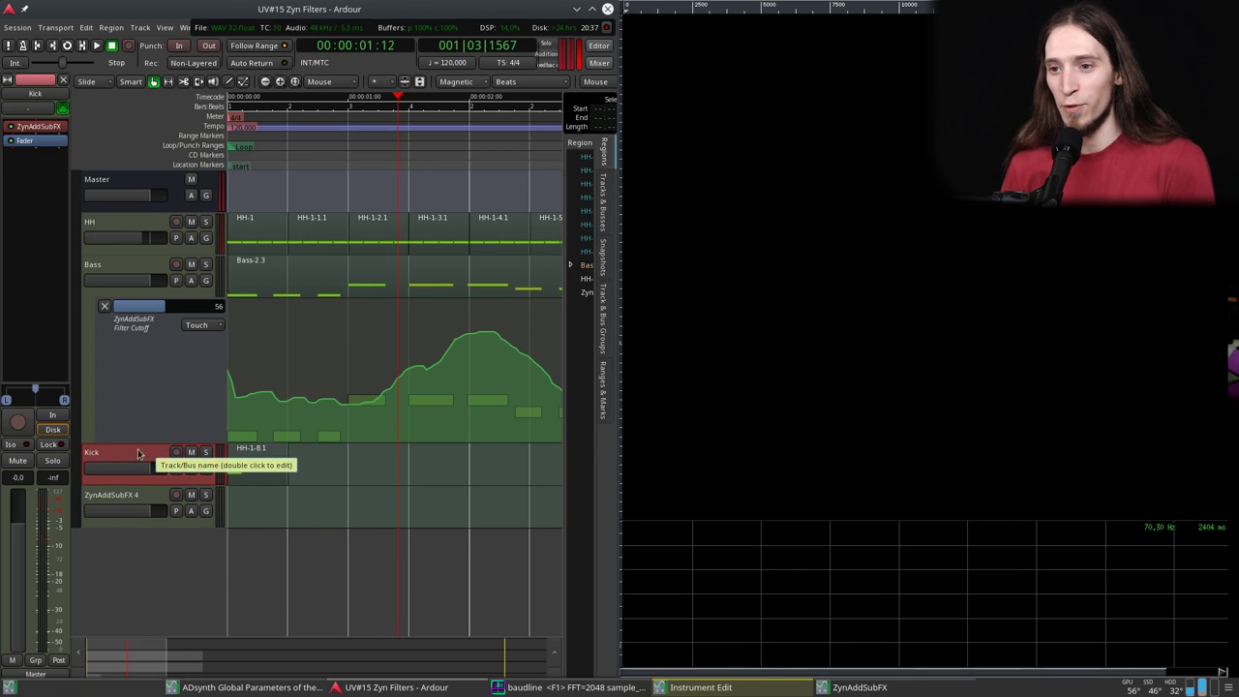
- Arm the Kick track for recording and connect its MIDI input to a2j
{"action": "left_click", "coordinate": [176, 452]}
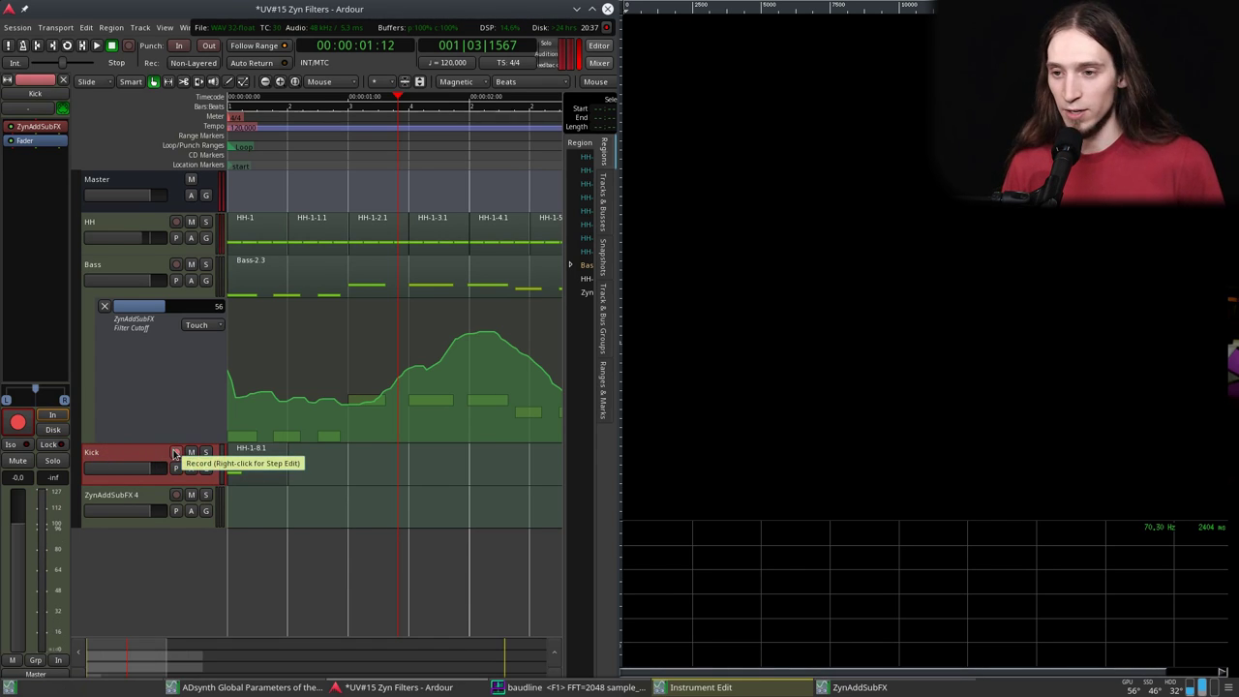
{"action": "left_click", "coordinate": [35, 108]}
{"action": "left_click", "coordinate": [64, 190]}
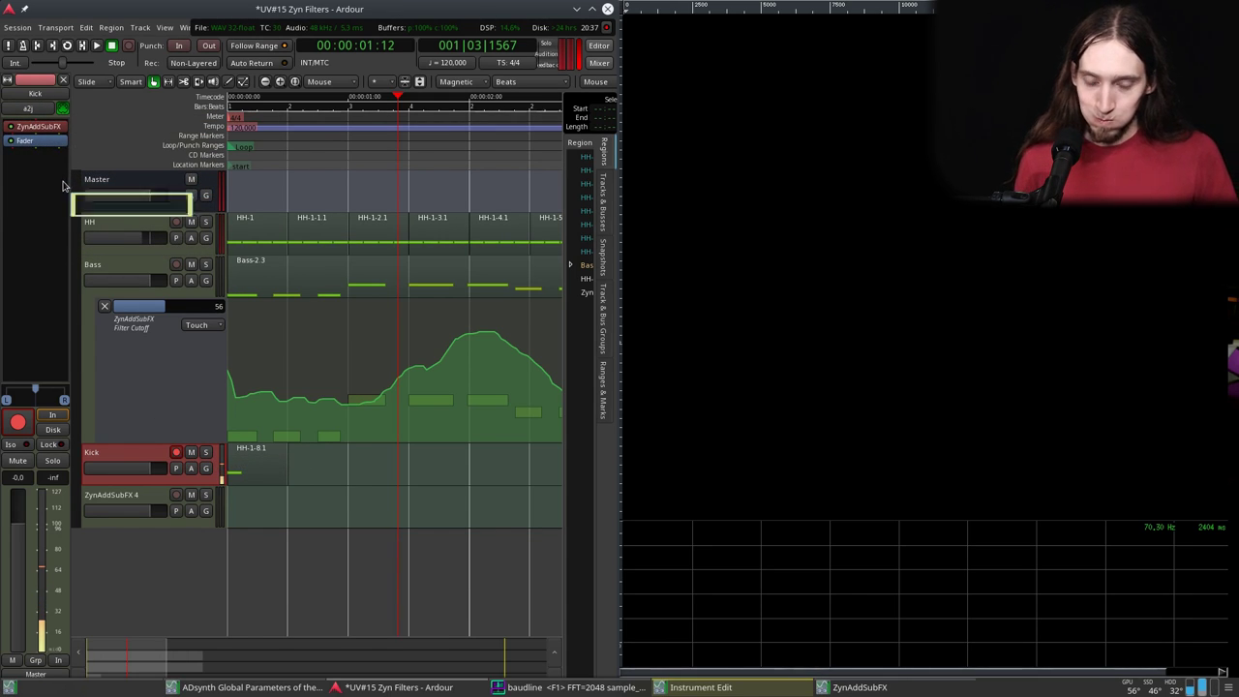
- Enable part 1 in the Kick track's ZynAddSubFX and open its ADsynth global parameters
{"action": "double_click", "coordinate": [38, 126]}
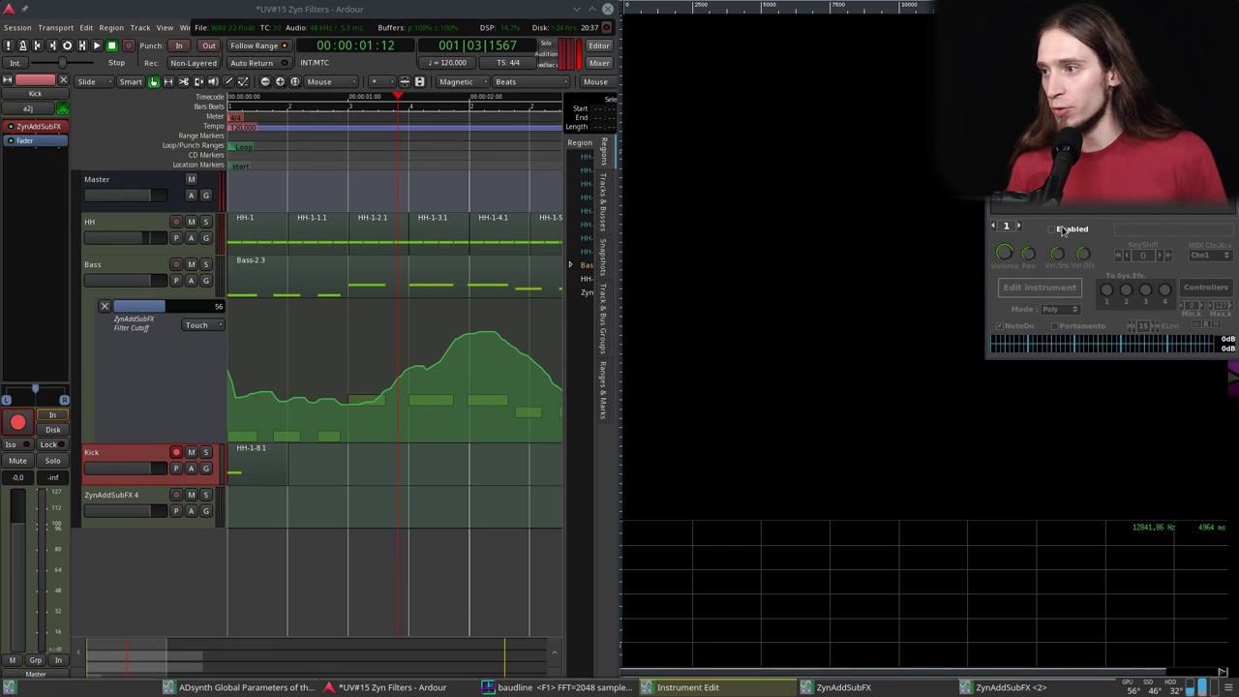
{"action": "left_click", "coordinate": [1061, 229]}
{"action": "left_click_drag", "start_coordinate": [1061, 229], "coordinate": [106, 312]}
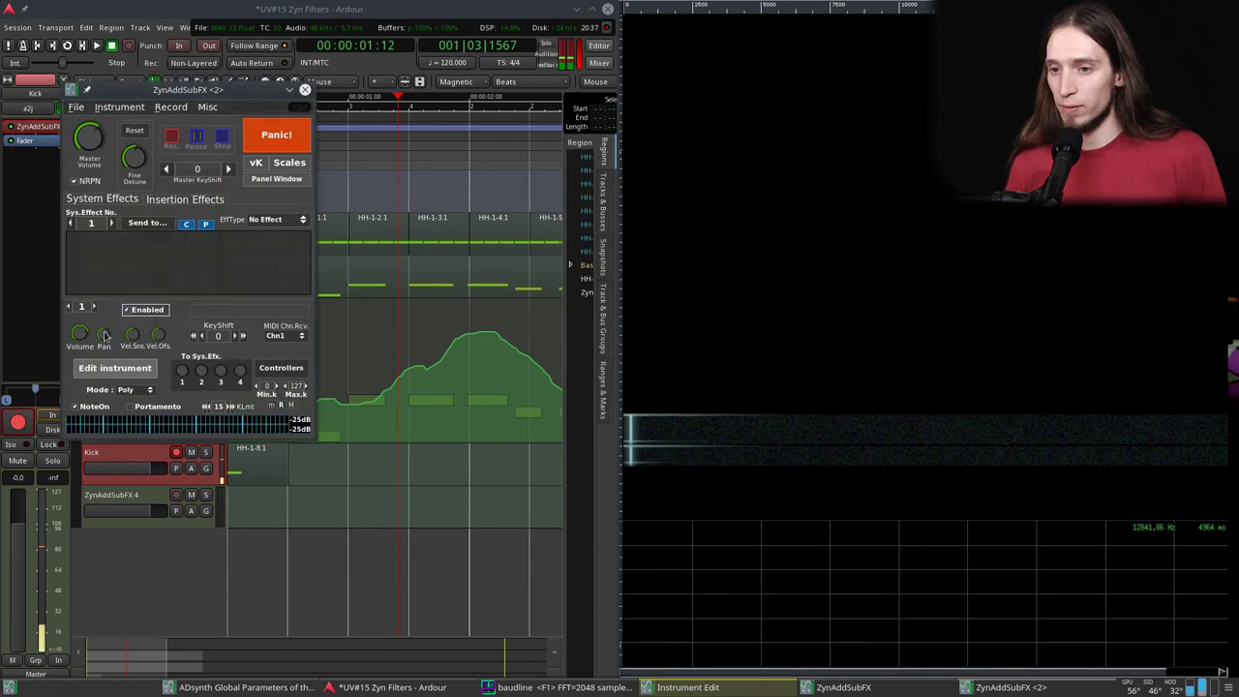
{"action": "left_click", "coordinate": [115, 368]}
{"action": "left_click_drag", "start_coordinate": [1043, 11], "coordinate": [143, 136]}
{"action": "left_click", "coordinate": [115, 333]}
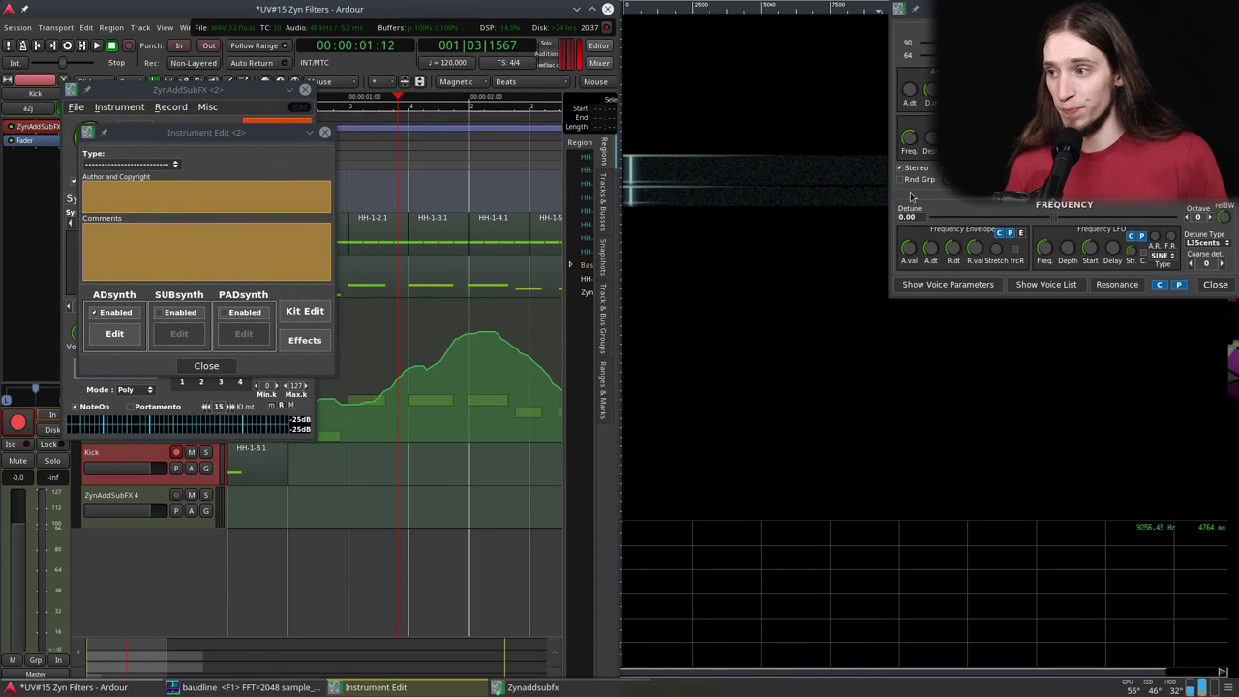
- Change the sound source of the Kick's ADsynth voice 1 to white noise and close the voice parameters
{"action": "left_click", "coordinate": [949, 284]}
{"action": "left_click", "coordinate": [769, 610]}
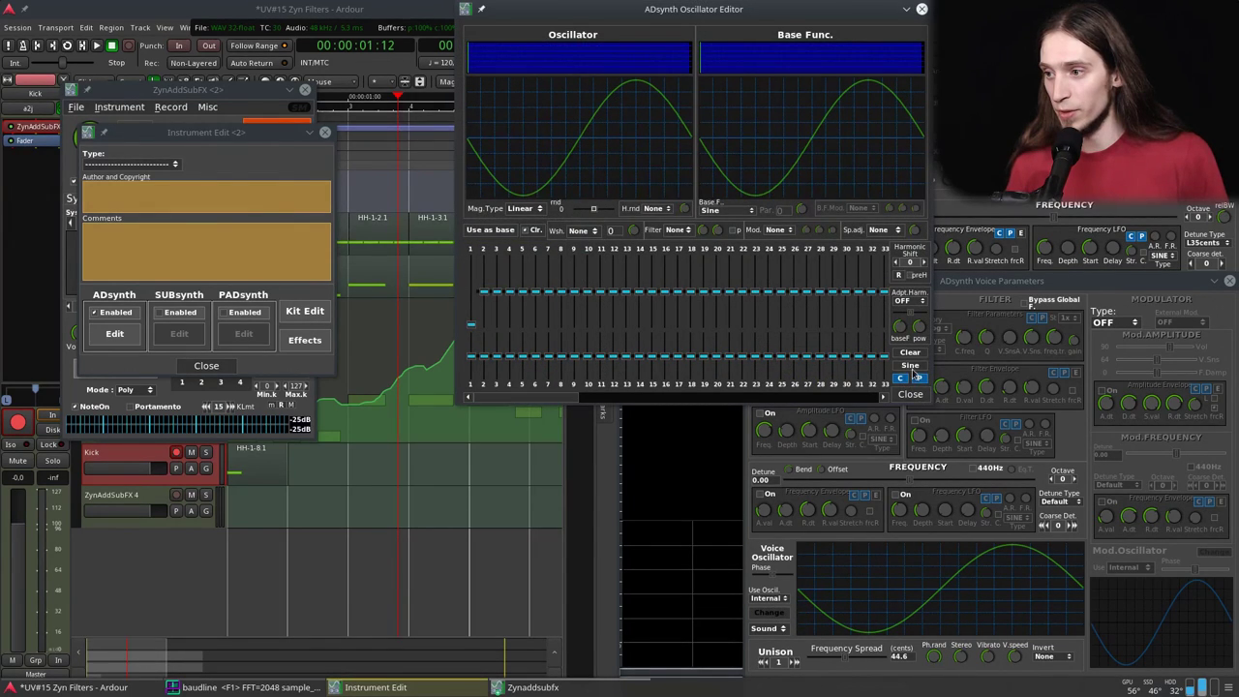
{"action": "left_click", "coordinate": [910, 394]}
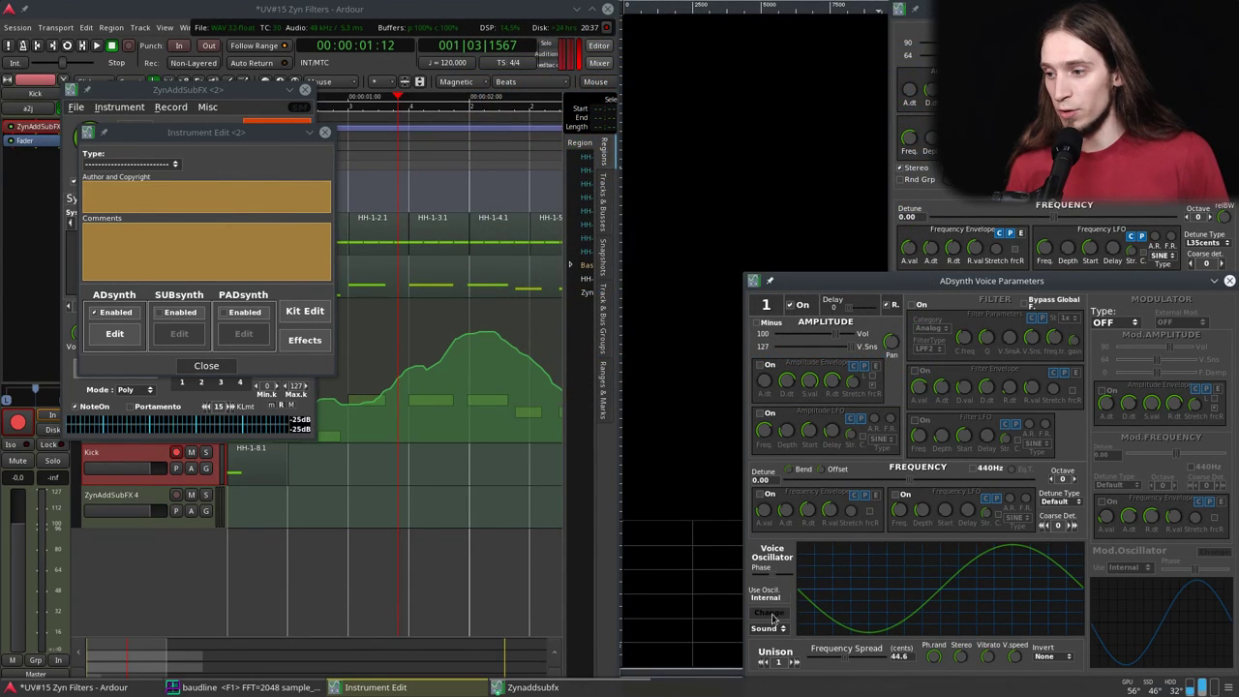
{"action": "left_click", "coordinate": [774, 629]}
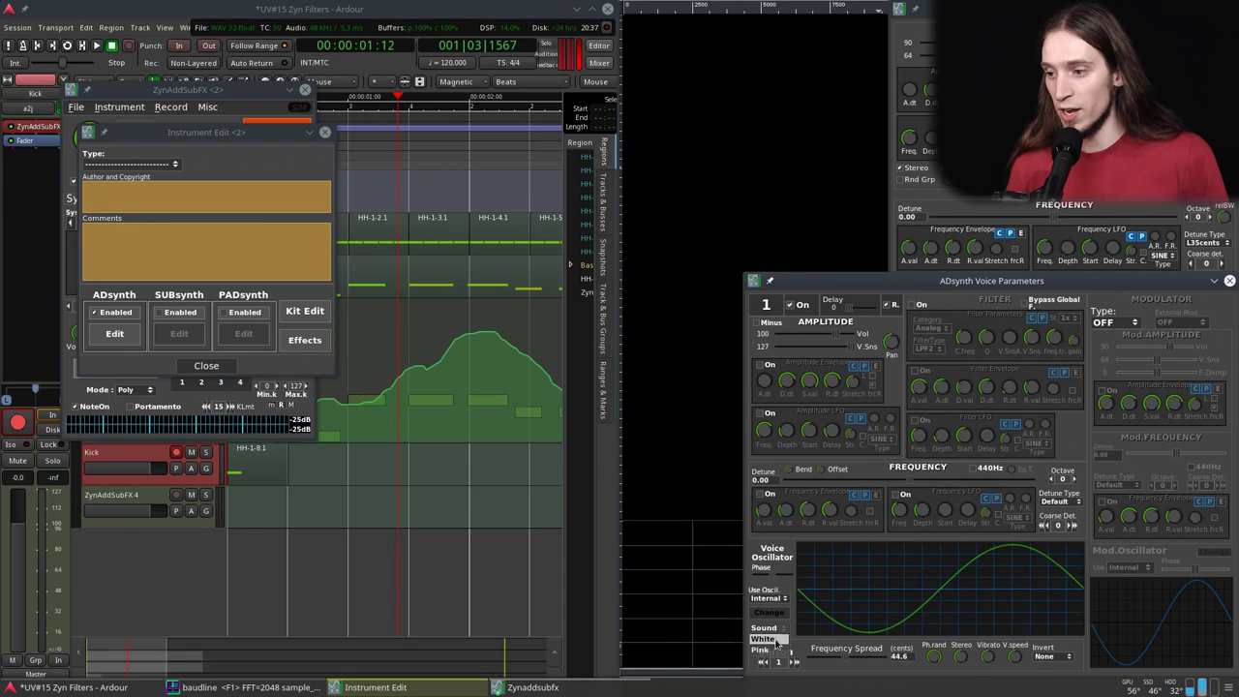
{"action": "left_click", "coordinate": [769, 640]}
{"action": "left_click_drag", "start_coordinate": [1010, 343], "coordinate": [295, 201]}
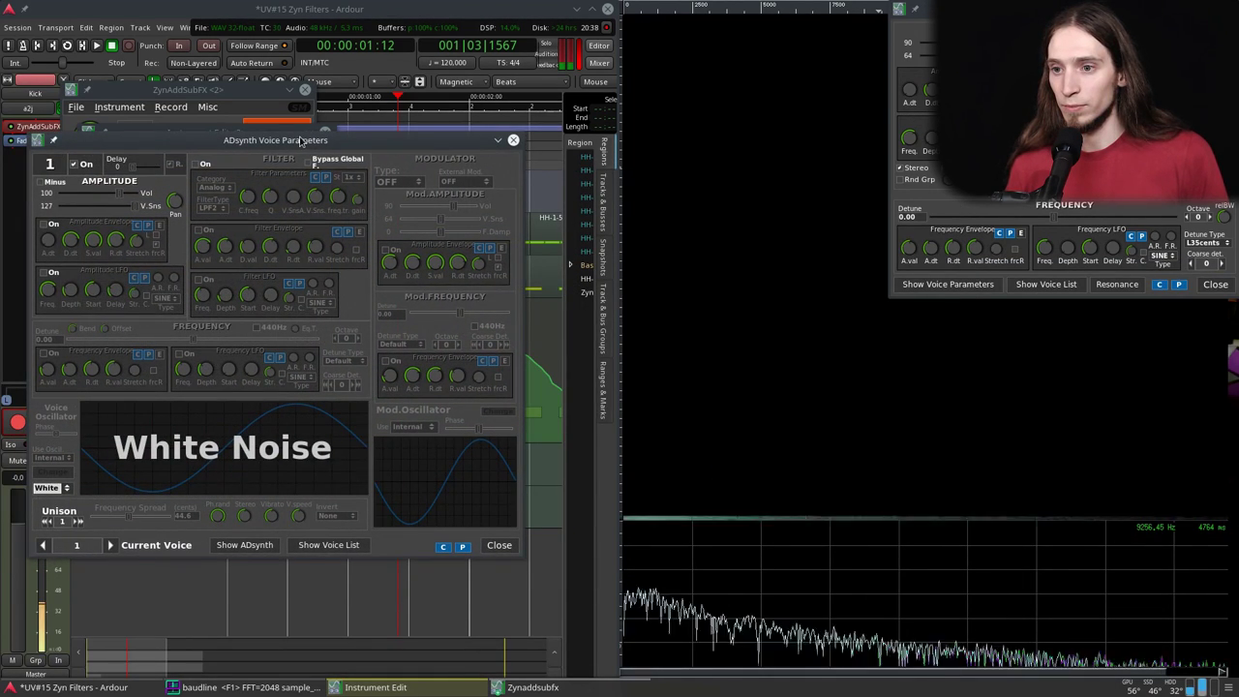
{"action": "left_click", "coordinate": [498, 545]}
- Switch the Kick's global ADsynth filter category to Formant and open the formant settings
{"action": "left_click_drag", "start_coordinate": [1040, 10], "coordinate": [232, 123]}
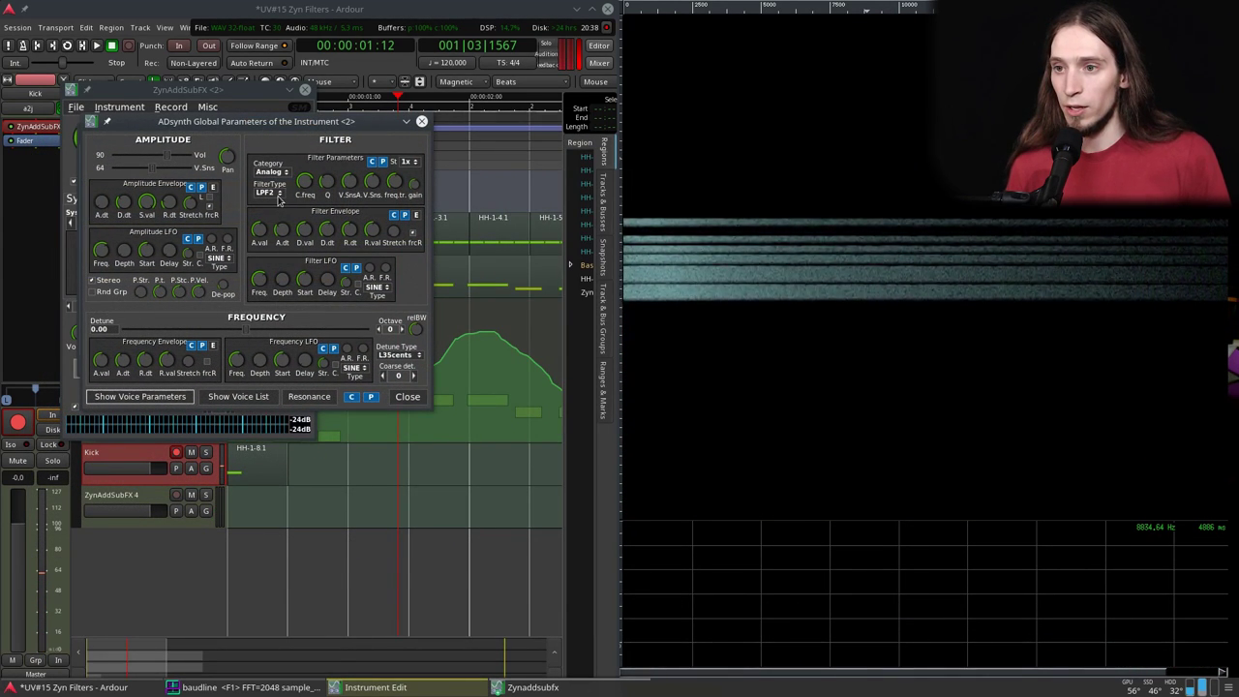
{"action": "left_click", "coordinate": [276, 172]}
{"action": "left_click", "coordinate": [277, 186]}
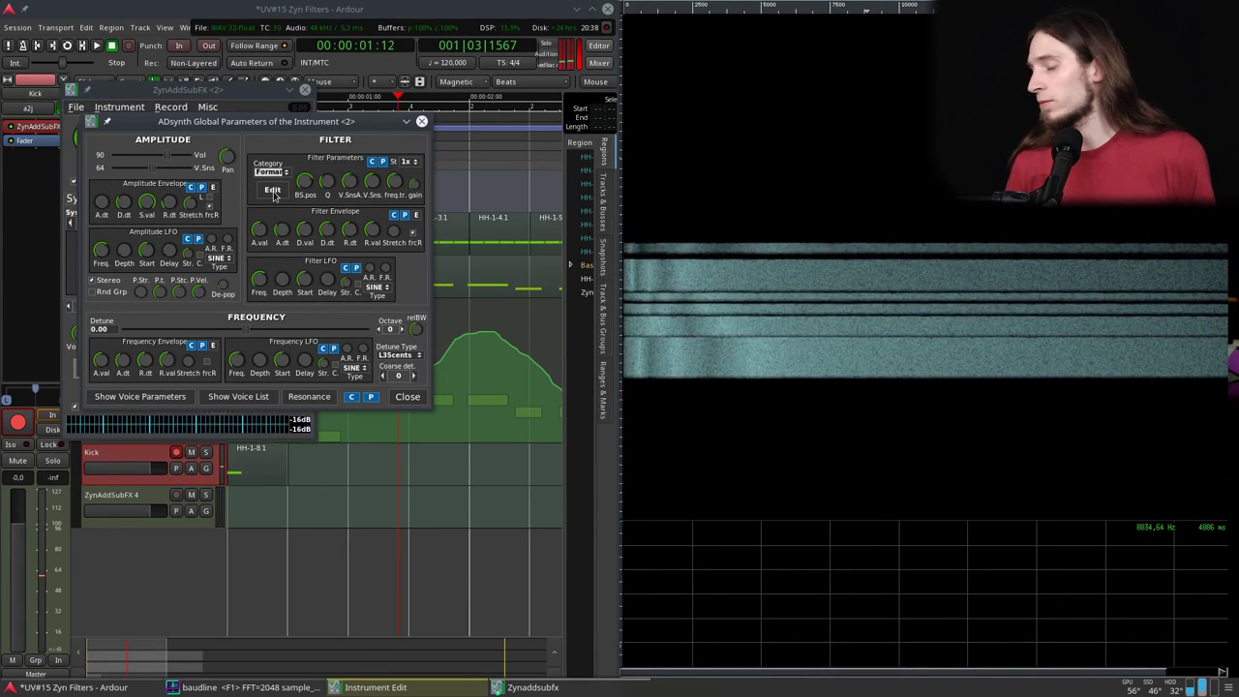
{"action": "left_click", "coordinate": [278, 191]}
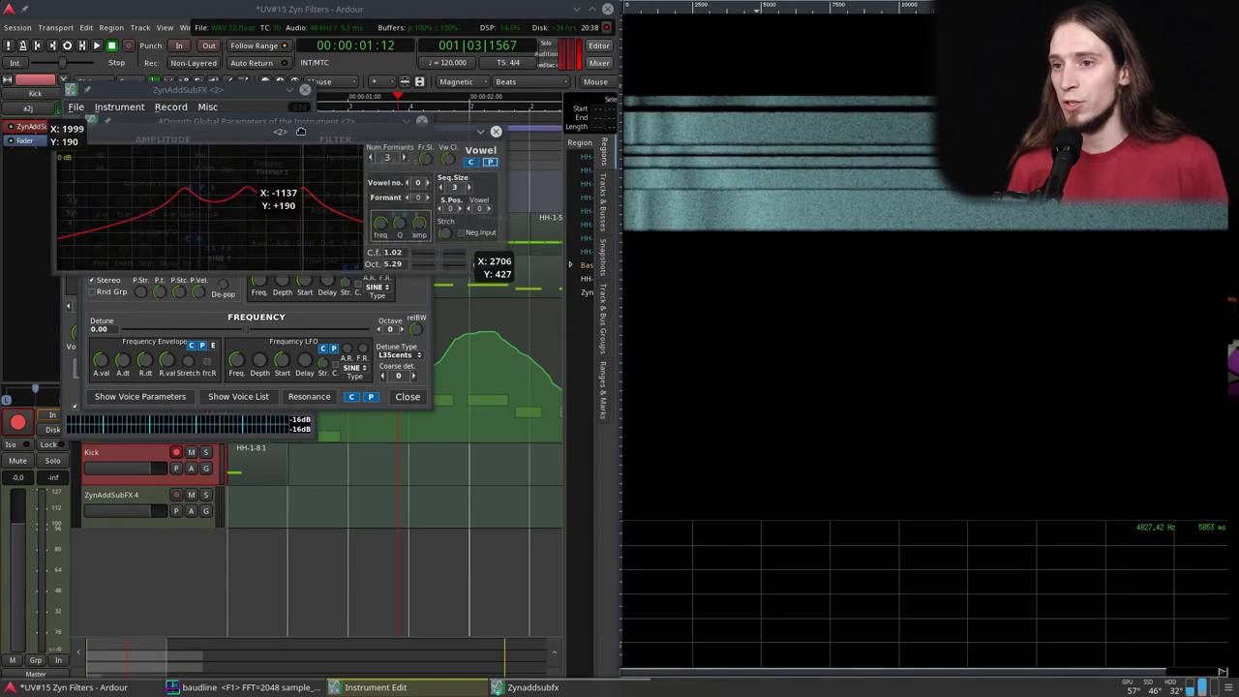
- Reduce the Kick's formant filter to 1 formant and a vowel sequence size of 2
{"action": "left_click", "coordinate": [375, 161]}
{"action": "left_click", "coordinate": [375, 161]}
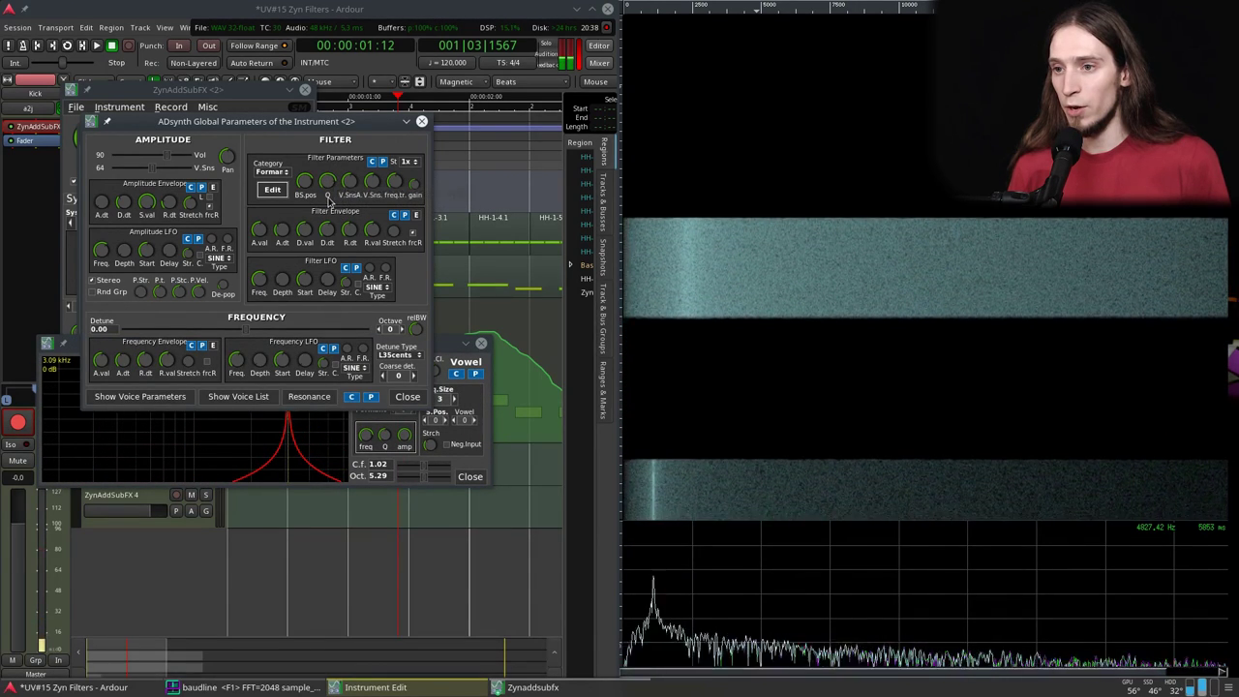
{"action": "left_click", "coordinate": [436, 399]}
{"action": "left_click", "coordinate": [426, 399]}
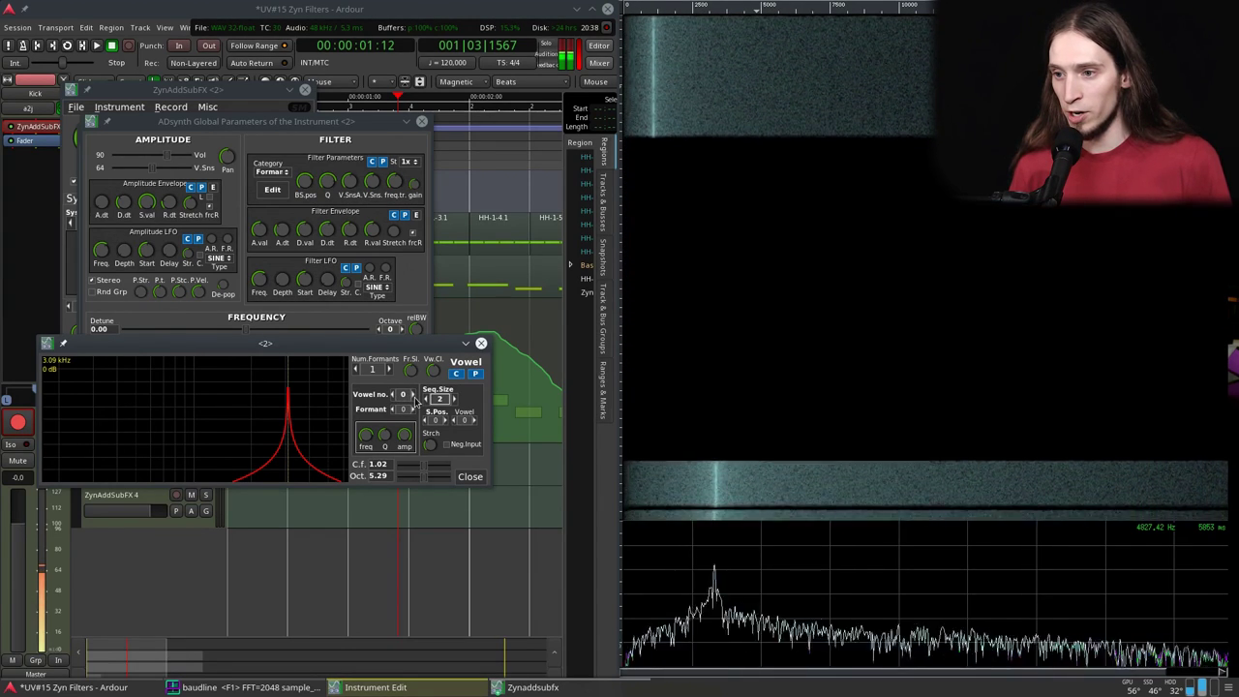
- Set the formant frequency to minimum for vowel 1 and maximum for vowel 0, with the centre frequency at 0.30
{"action": "left_click", "coordinate": [413, 394]}
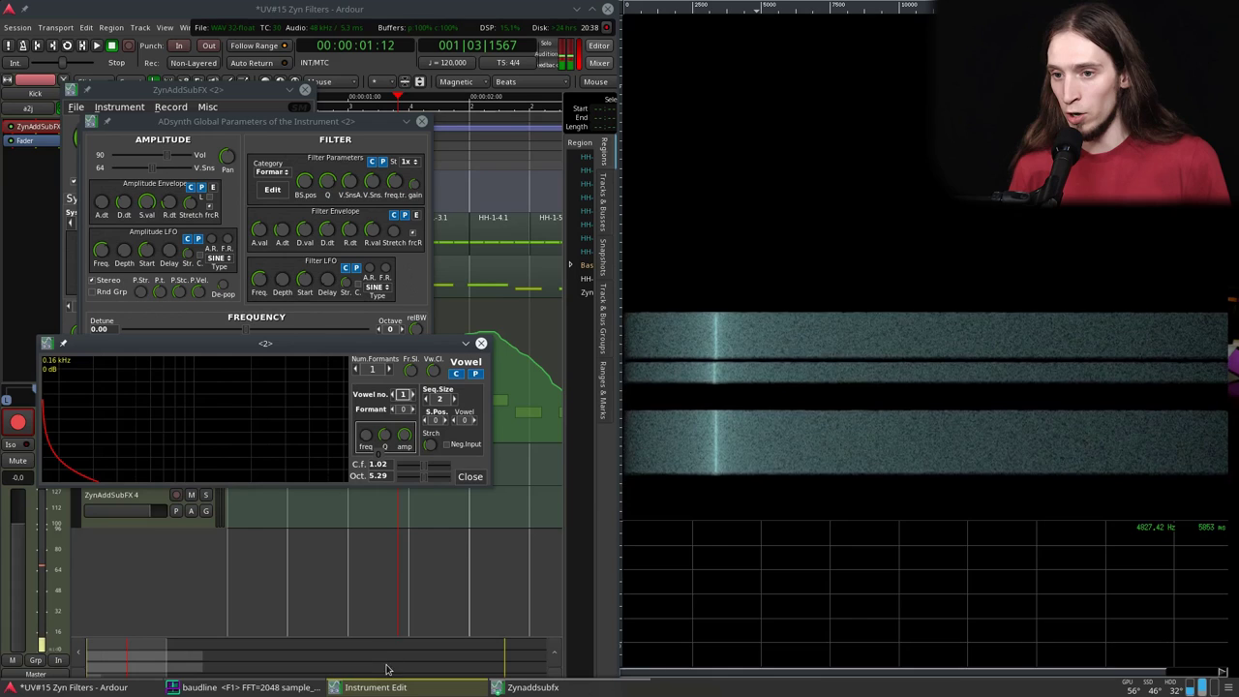
{"action": "left_click", "coordinate": [392, 395]}
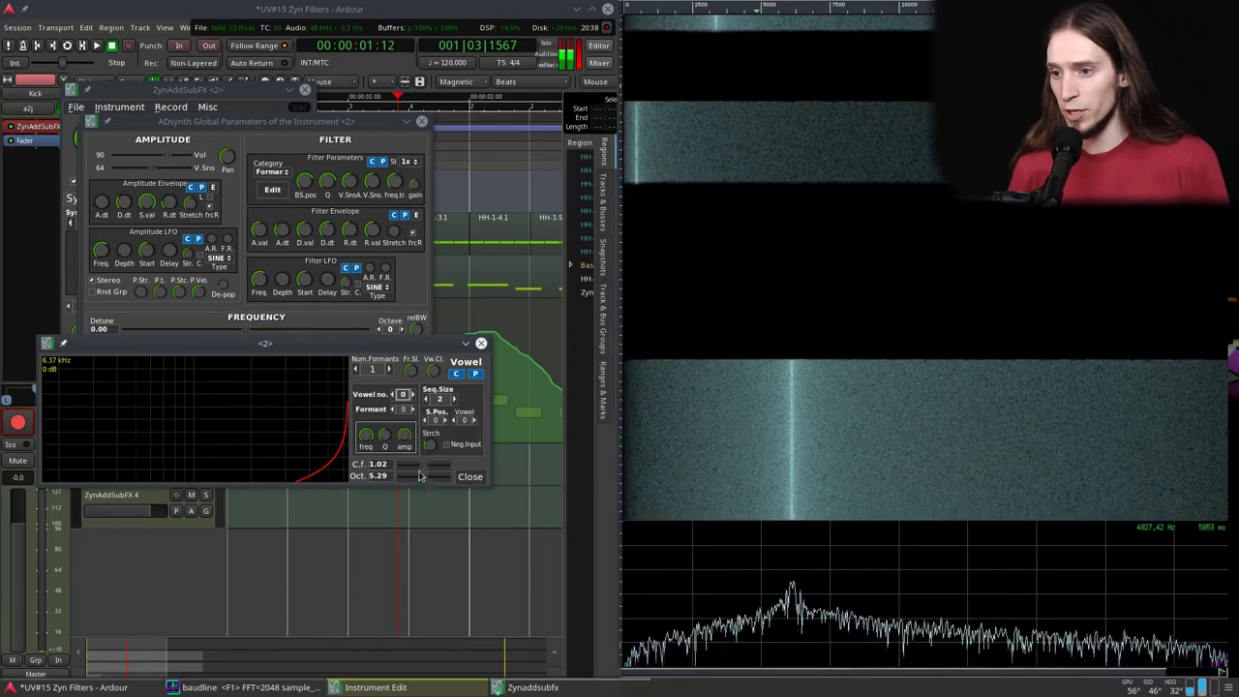
{"action": "left_click_drag", "start_coordinate": [429, 467], "coordinate": [413, 468]}
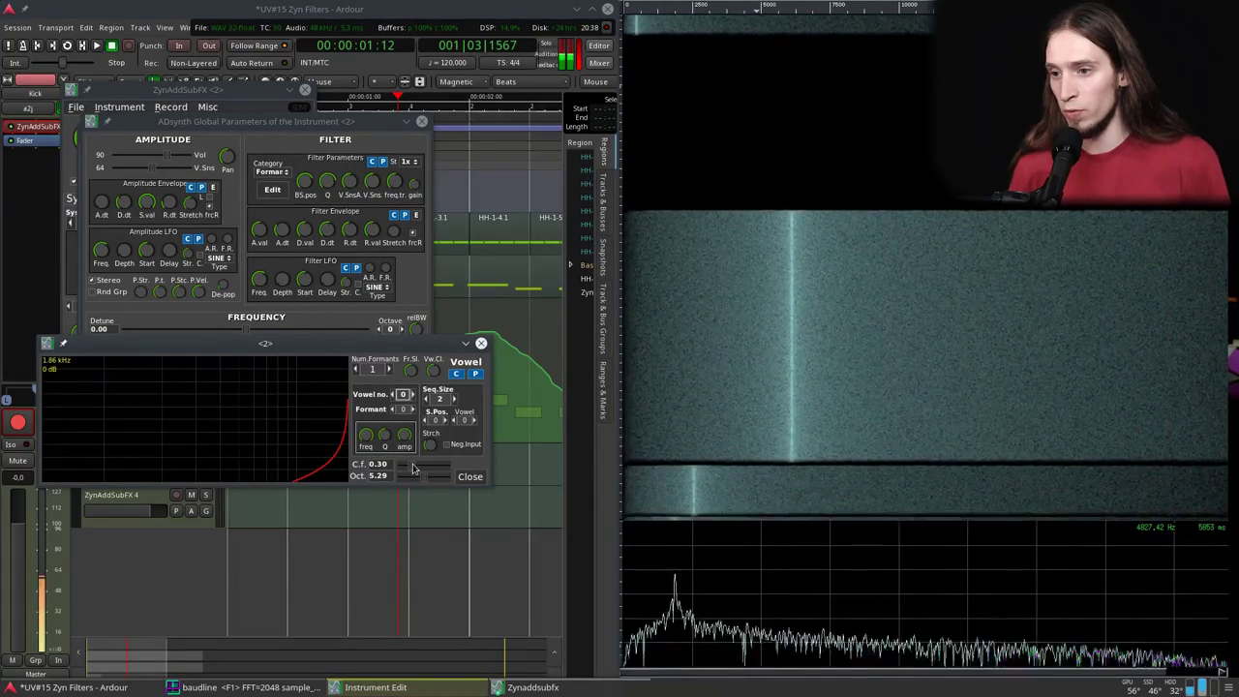
- Shape the Kick's filter envelope and formant filter response so the formant sweeps downward on each note
{"action": "left_click", "coordinate": [256, 225]}
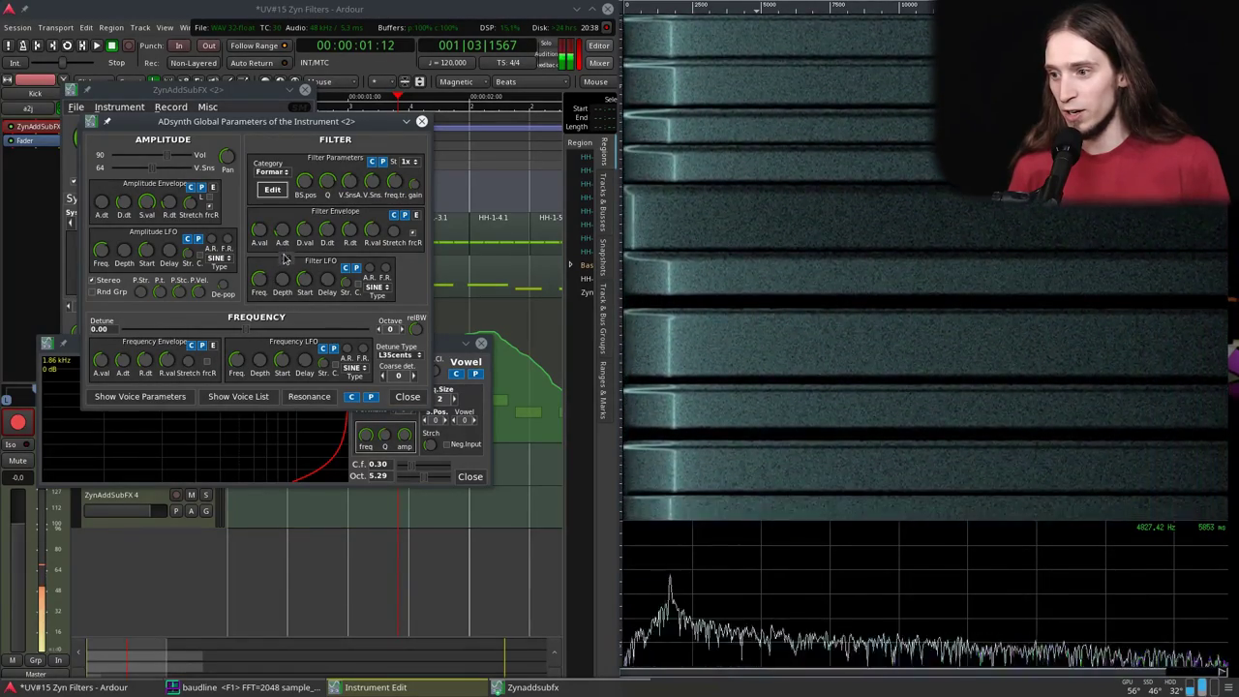
{"action": "left_click", "coordinate": [437, 370]}
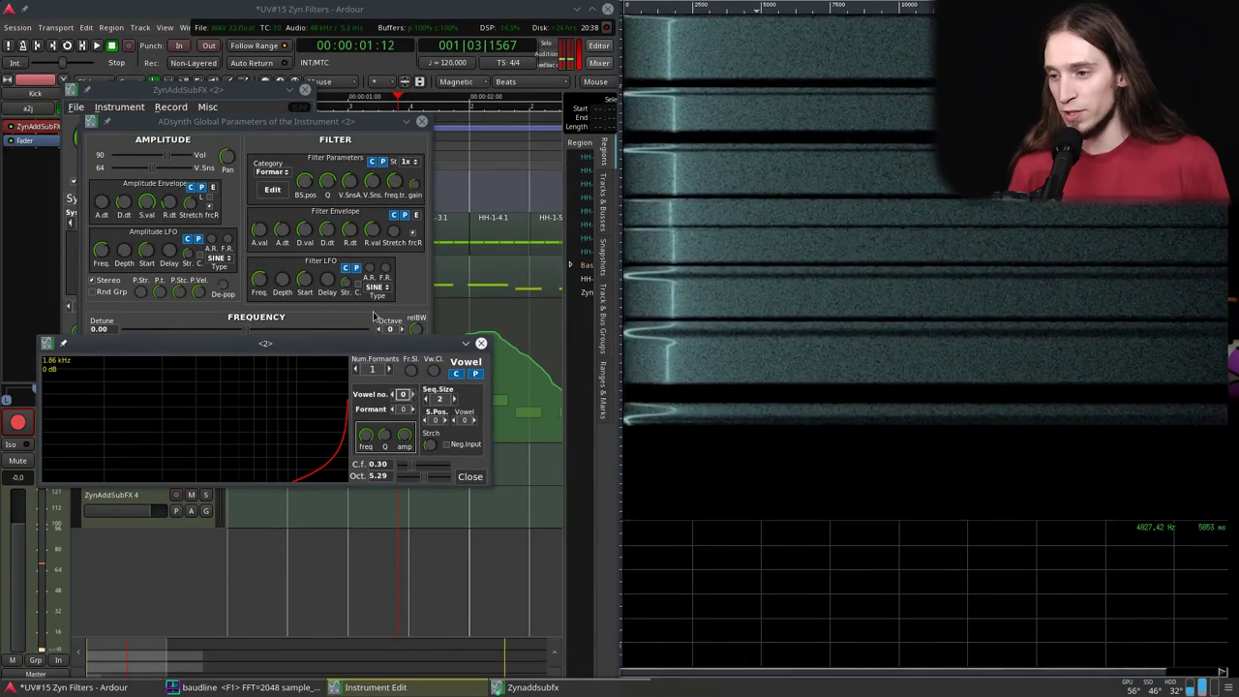
{"action": "left_click", "coordinate": [318, 131]}
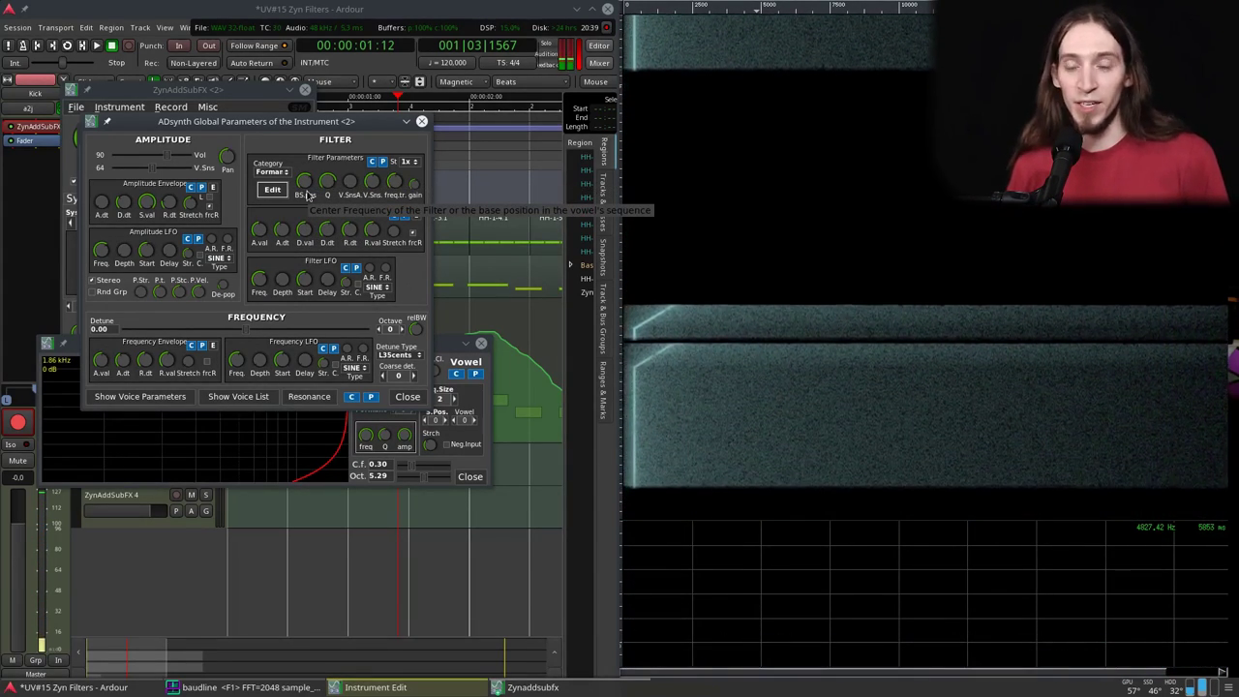
- Lower the formant filter's centre frequency to 0.10 and readjust the filter envelope to suit
{"action": "left_click", "coordinate": [447, 356]}
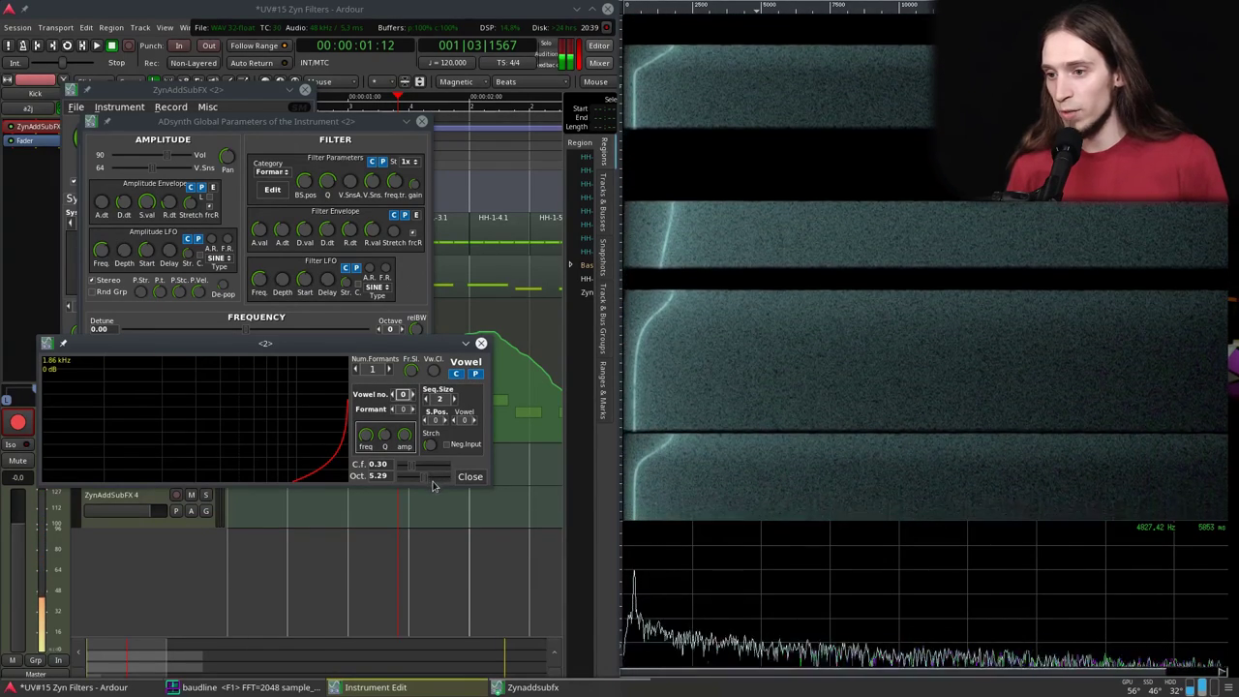
{"action": "left_click_drag", "start_coordinate": [411, 471], "coordinate": [398, 471]}
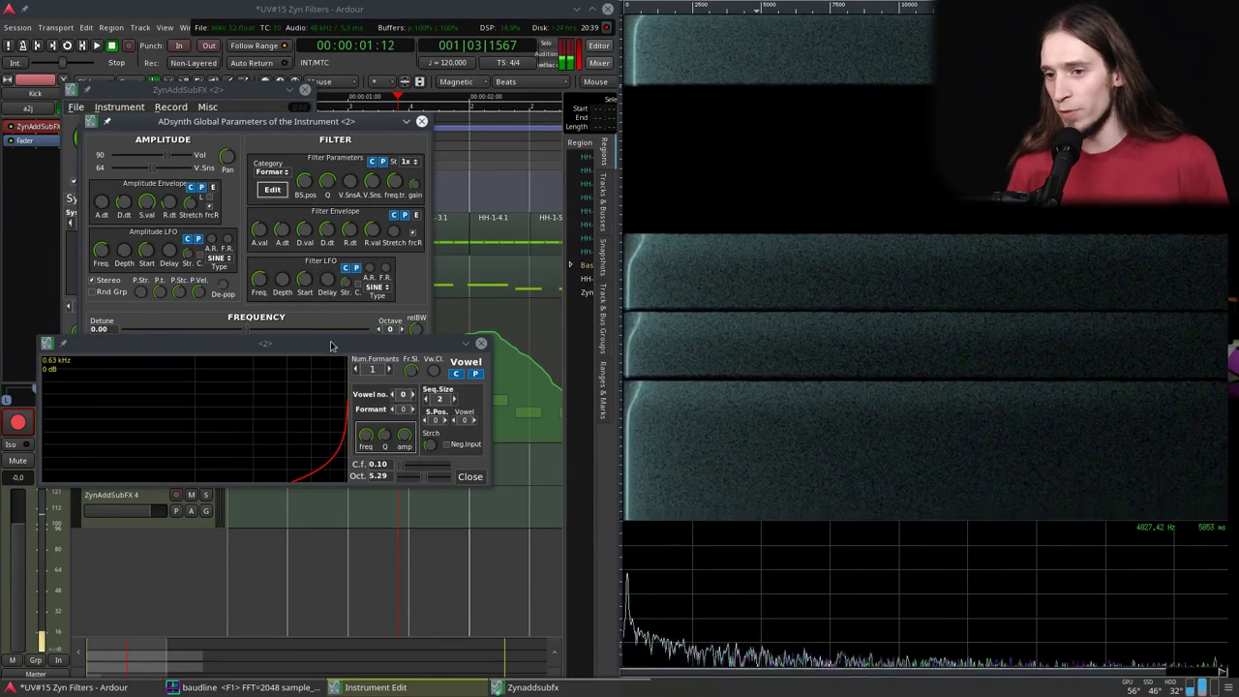
{"action": "left_click", "coordinate": [284, 250]}
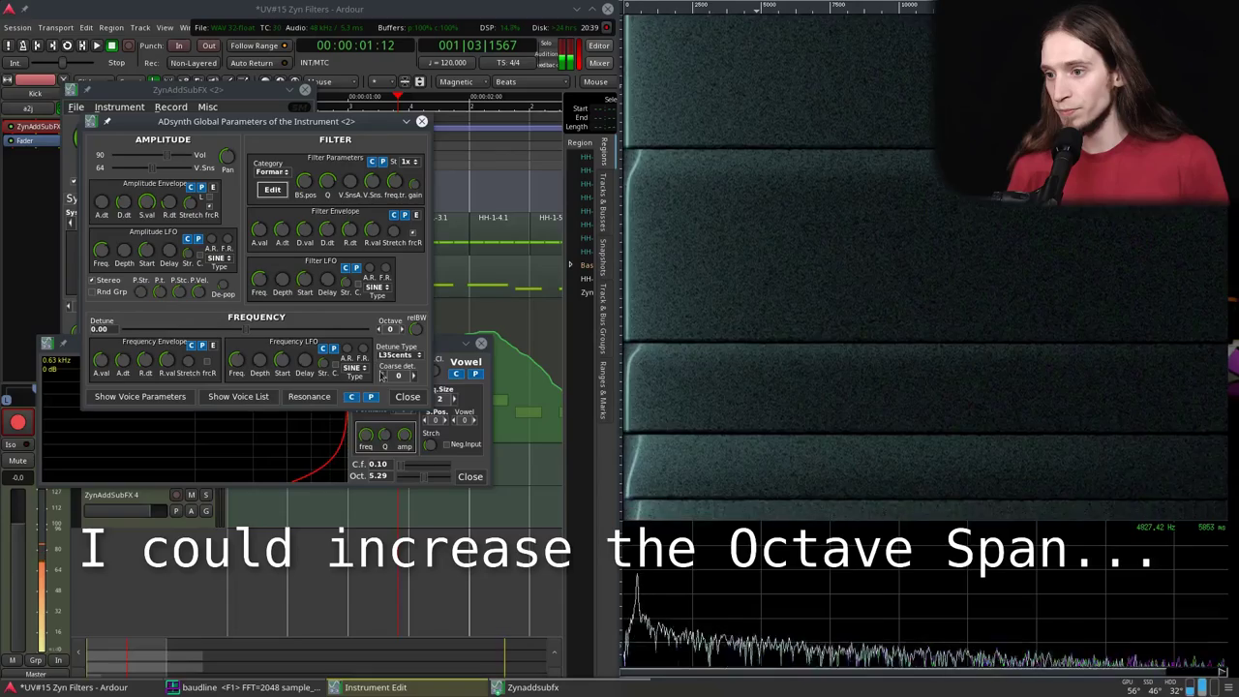
- Adjust the formant resonance of vowel 0, select vowel 1, and raise the vowel sequence stretch
{"action": "left_click", "coordinate": [453, 446]}
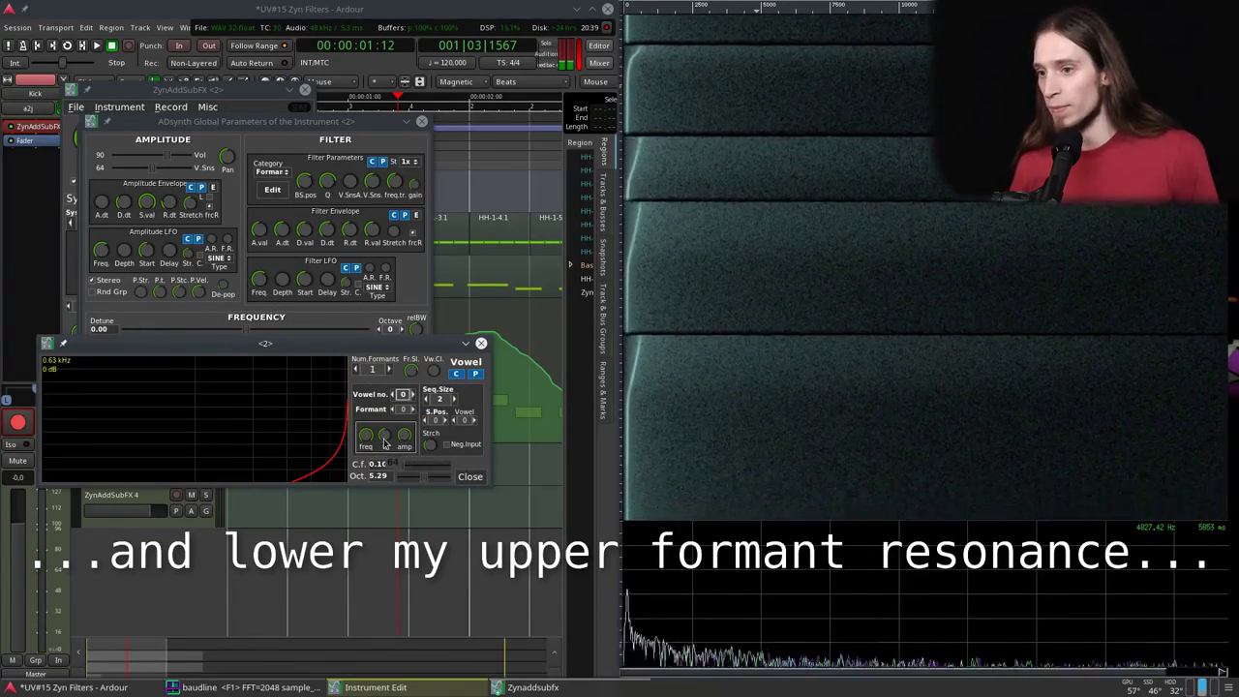
{"action": "left_click", "coordinate": [411, 395]}
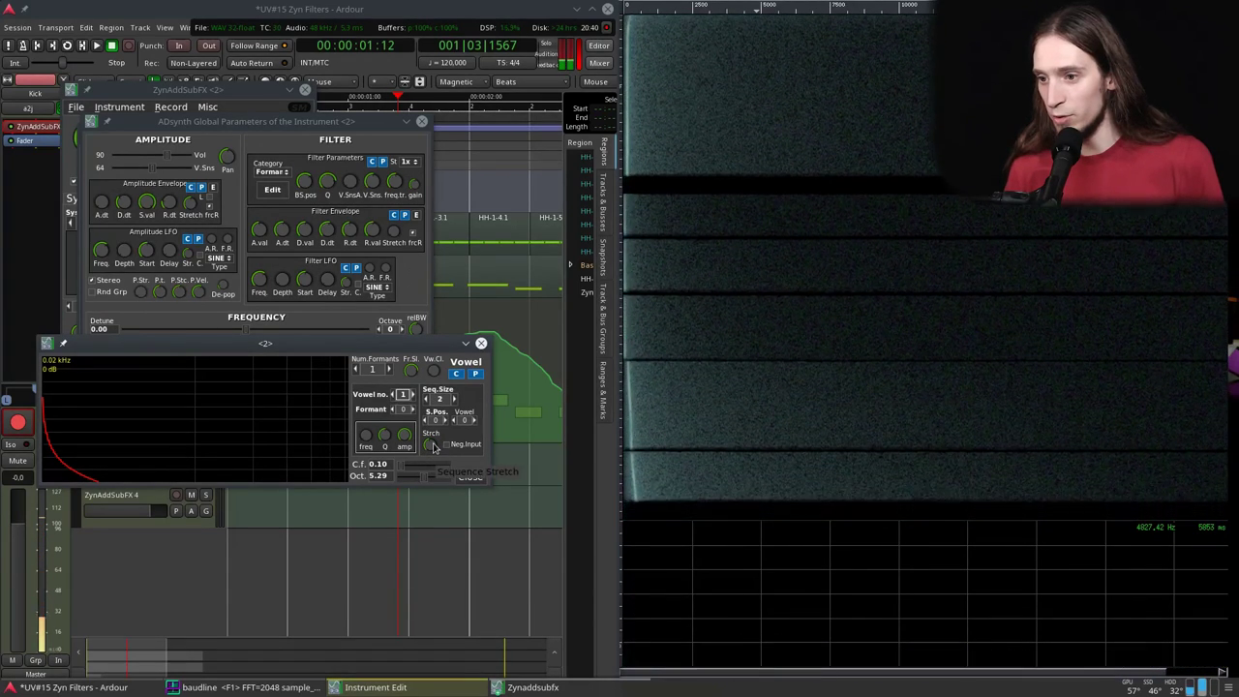
{"action": "scroll", "coordinate": [434, 446], "scroll_direction": "up", "scroll_amount": 3}
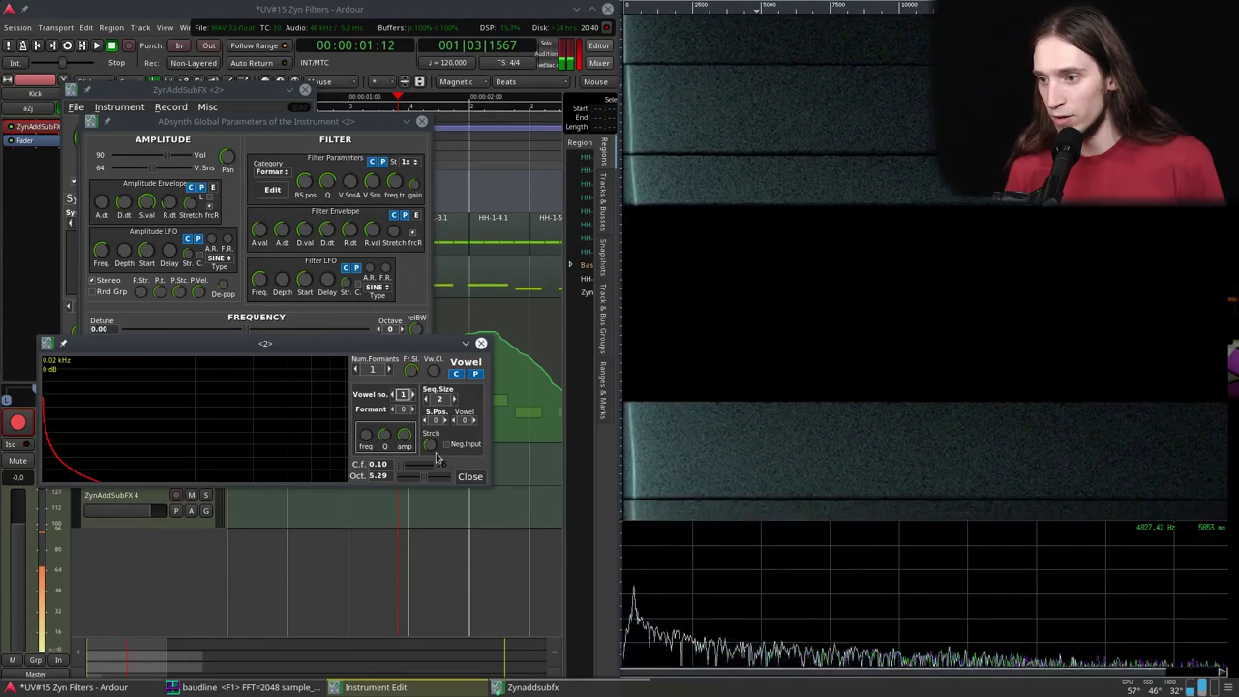
{"action": "scroll", "coordinate": [432, 440], "scroll_direction": "up", "scroll_amount": 1}
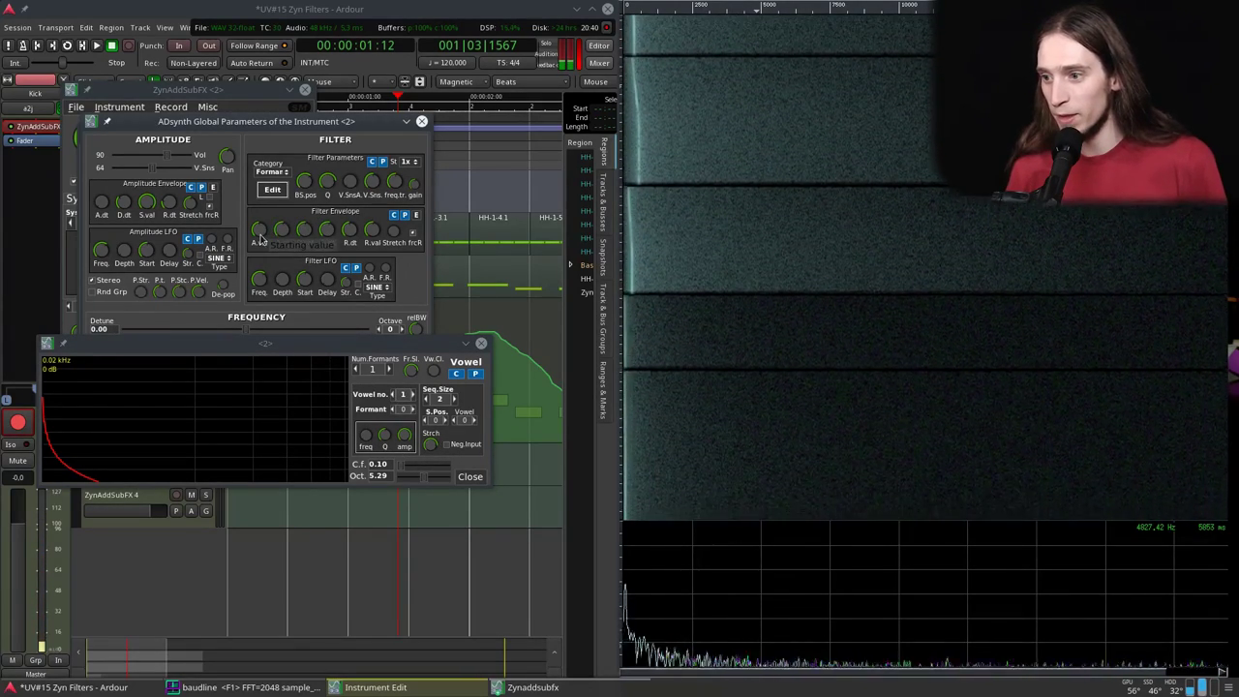
- Raise the Kick's ADsynth amplitude volume to 127 and fine-tune the formant filter's sweep
{"action": "left_click", "coordinate": [190, 158]}
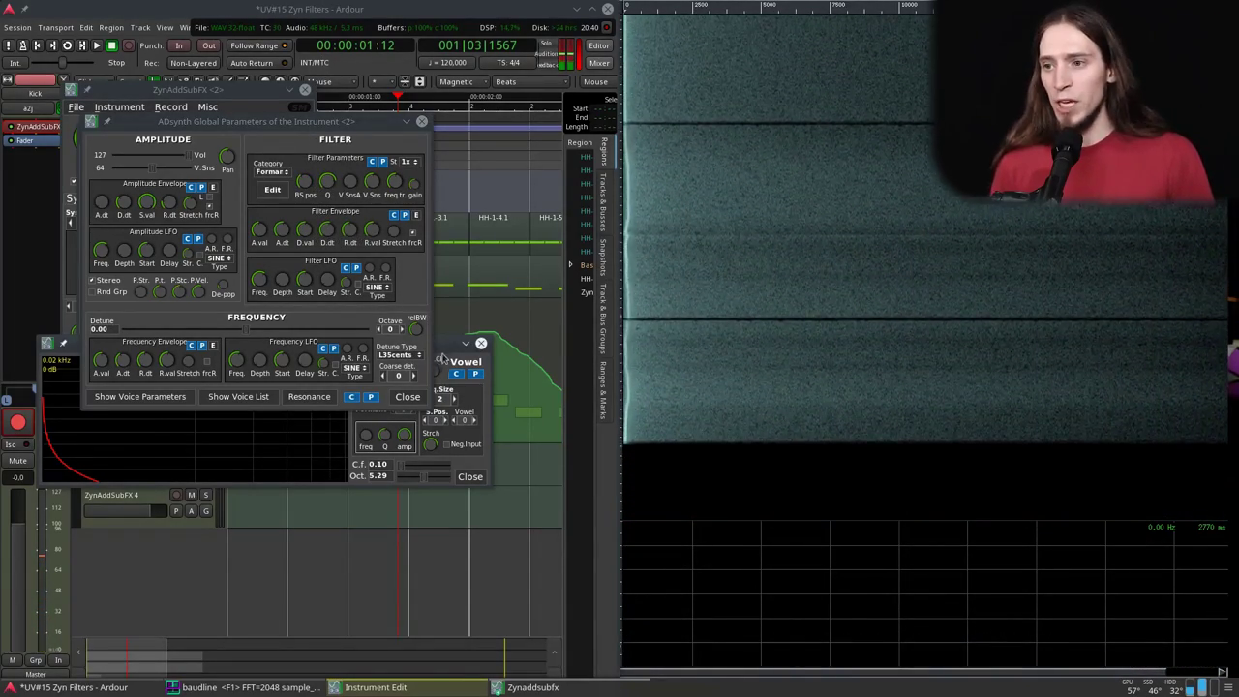
{"action": "left_click", "coordinate": [444, 358]}
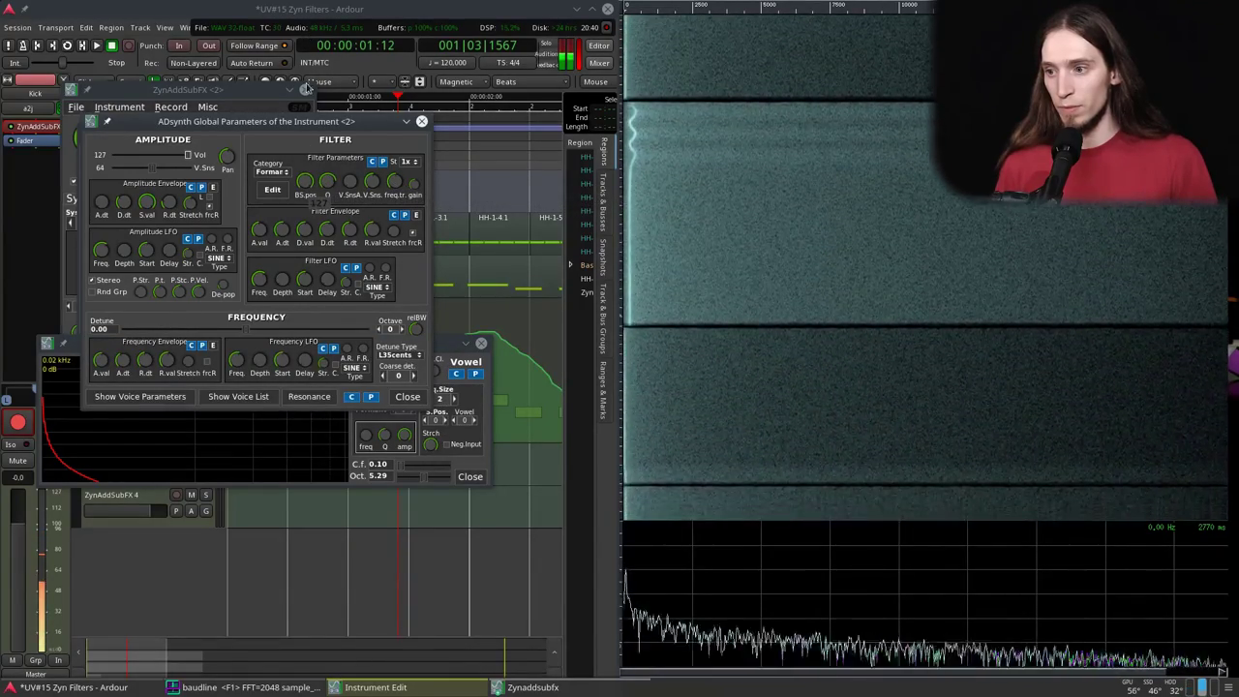
{"action": "left_click", "coordinate": [433, 431]}
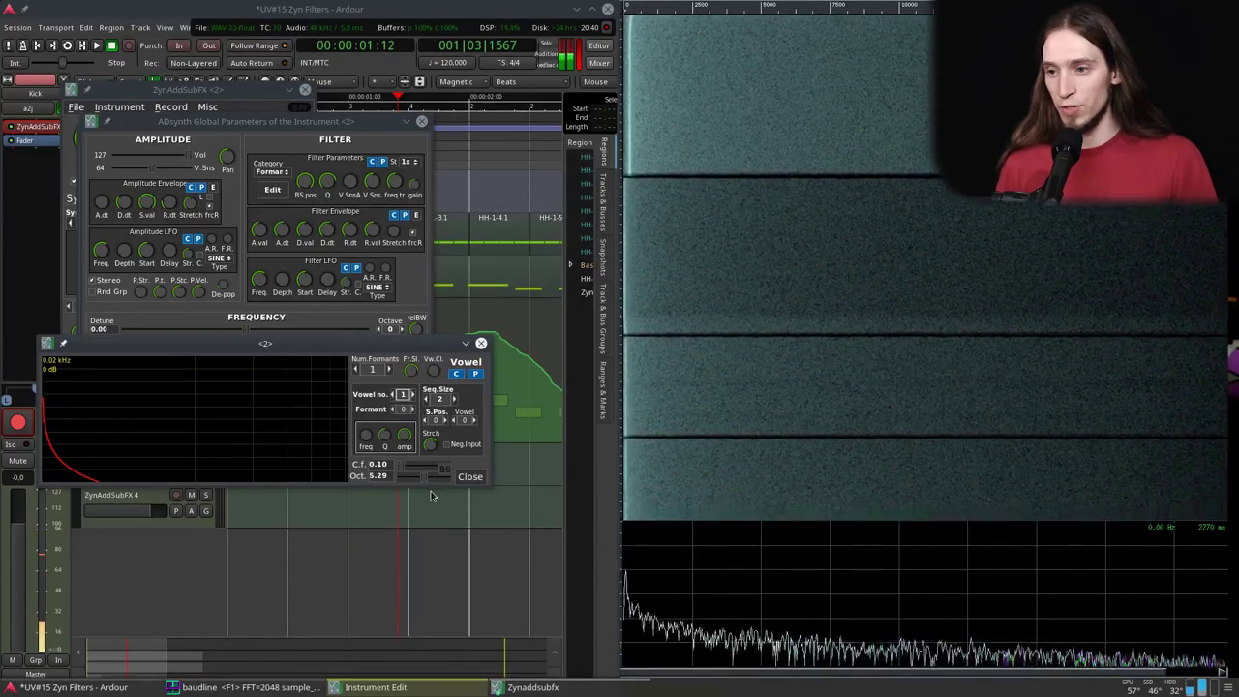
- Fine-tune the Kick's filter settings, envelopes and vowel response in the ADsynth global parameters, and close the editor
{"action": "left_click", "coordinate": [331, 184]}
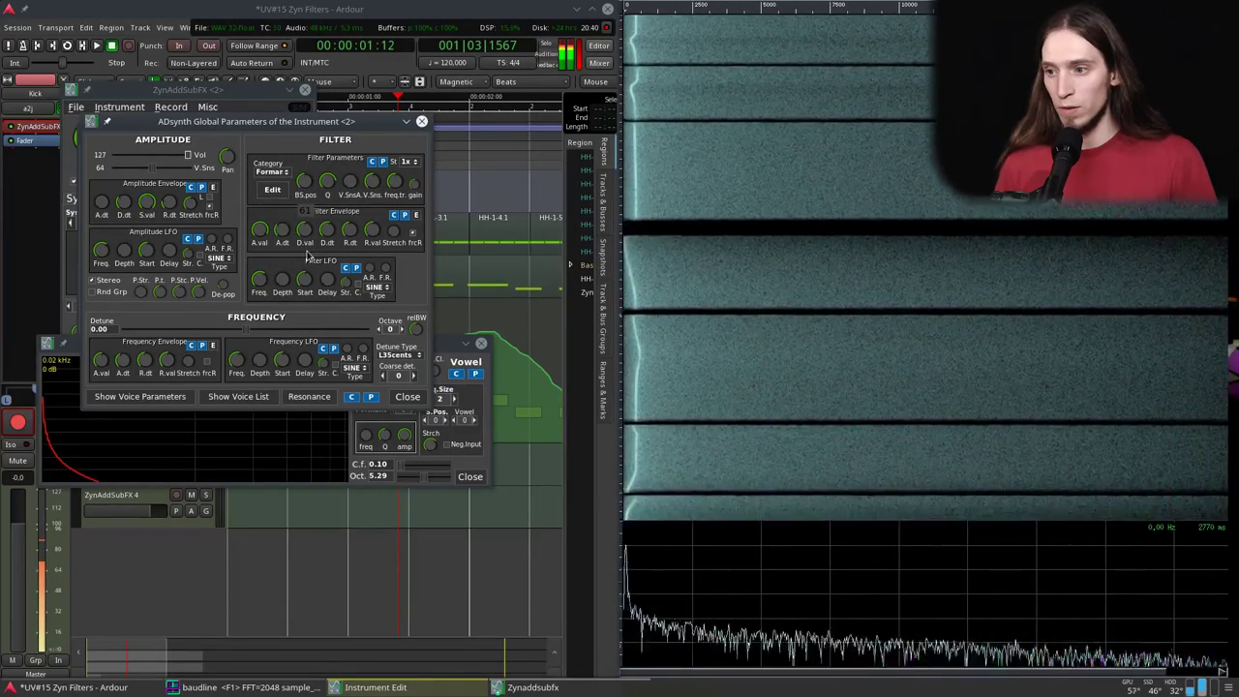
{"action": "left_click", "coordinate": [418, 413]}
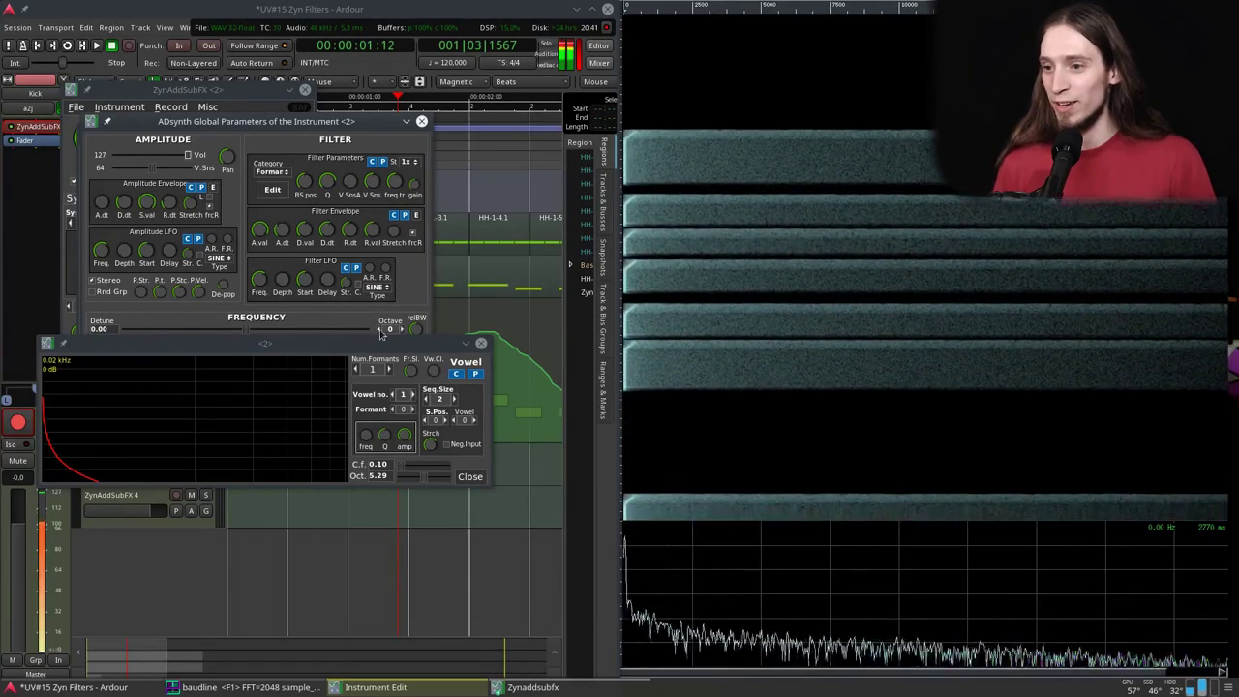
{"action": "left_click", "coordinate": [326, 142]}
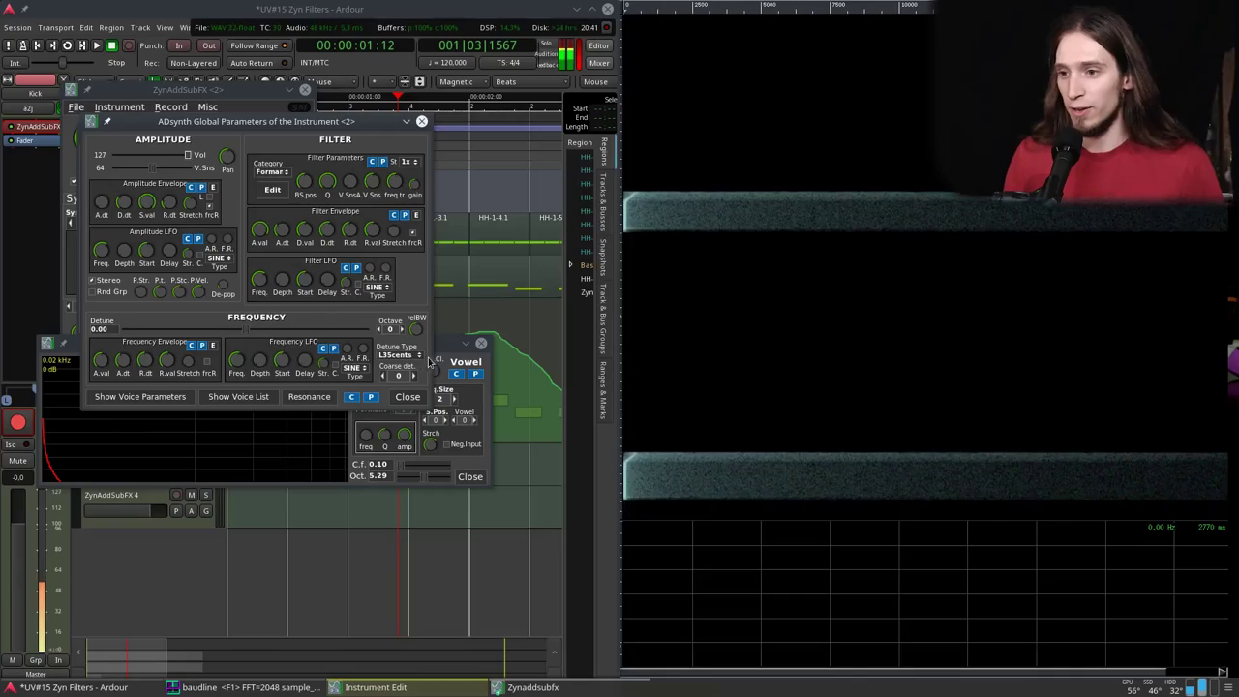
{"action": "left_click", "coordinate": [430, 361]}
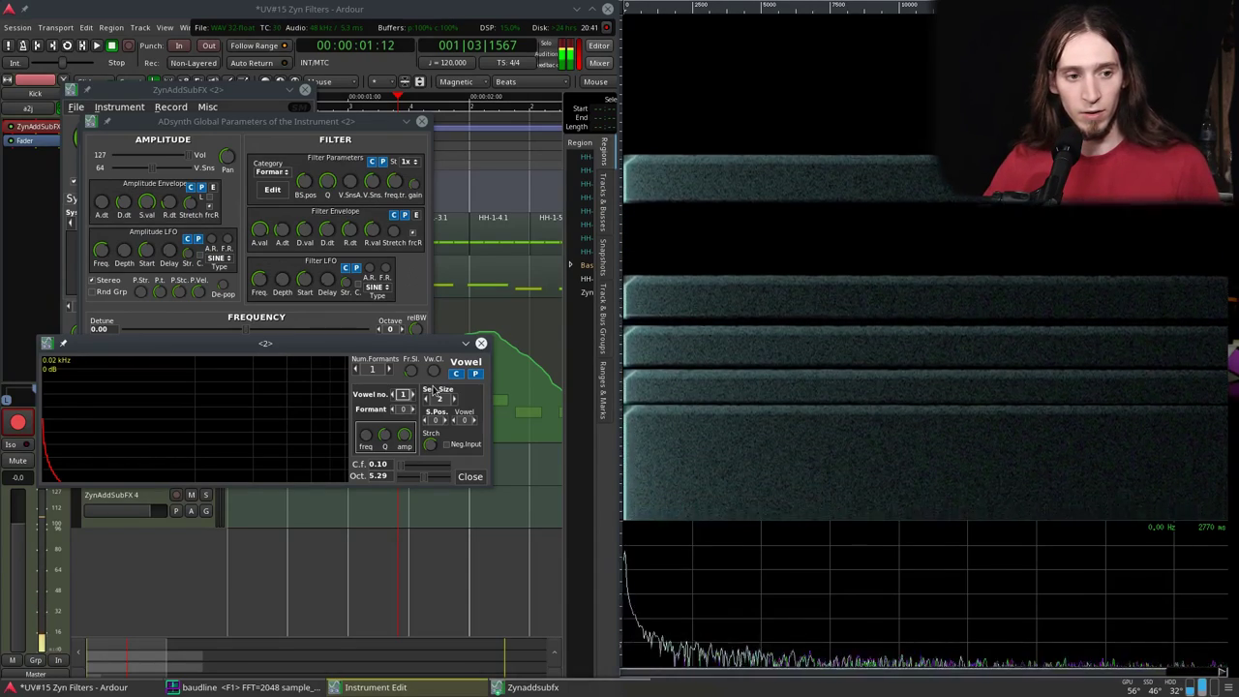
{"action": "left_click", "coordinate": [191, 178]}
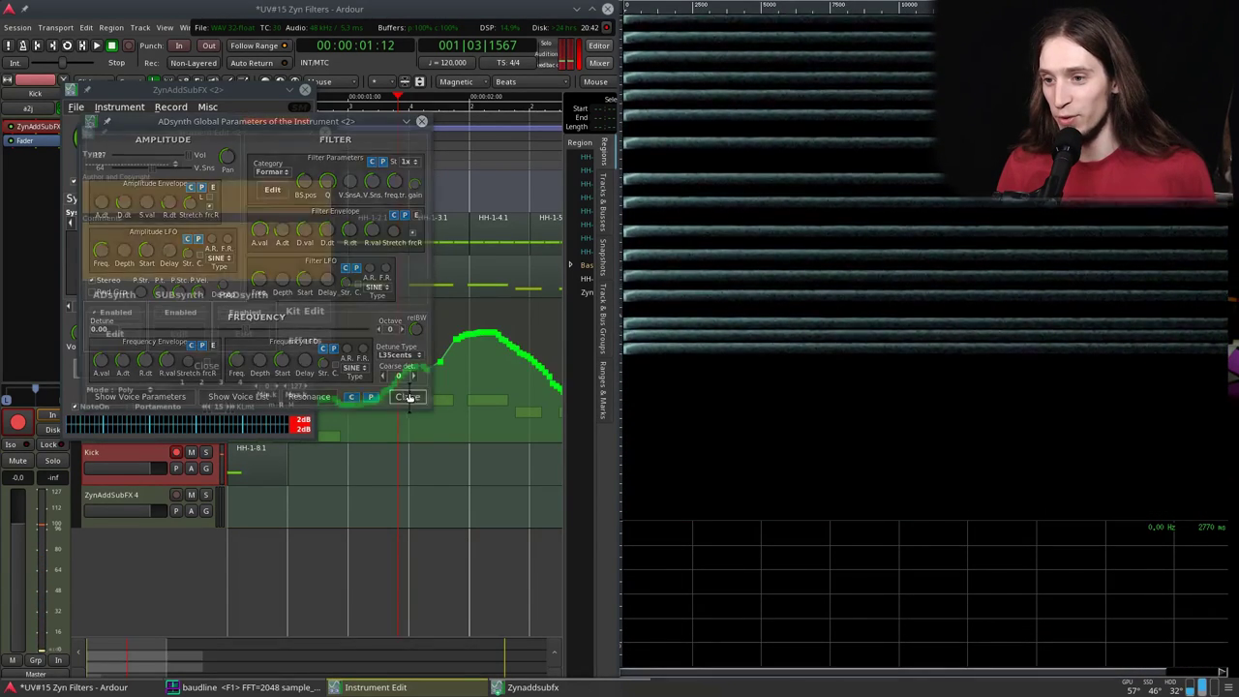
{"action": "left_click", "coordinate": [408, 396]}
- Assign insertion effect 1 to Part 1 and make it a Distortion effect on the Kick
{"action": "left_click", "coordinate": [297, 413]}
{"action": "left_click", "coordinate": [185, 199]}
{"action": "left_click", "coordinate": [145, 223]}
{"action": "left_click", "coordinate": [146, 224]}
{"action": "left_click", "coordinate": [276, 219]}
{"action": "left_click", "coordinate": [267, 275]}
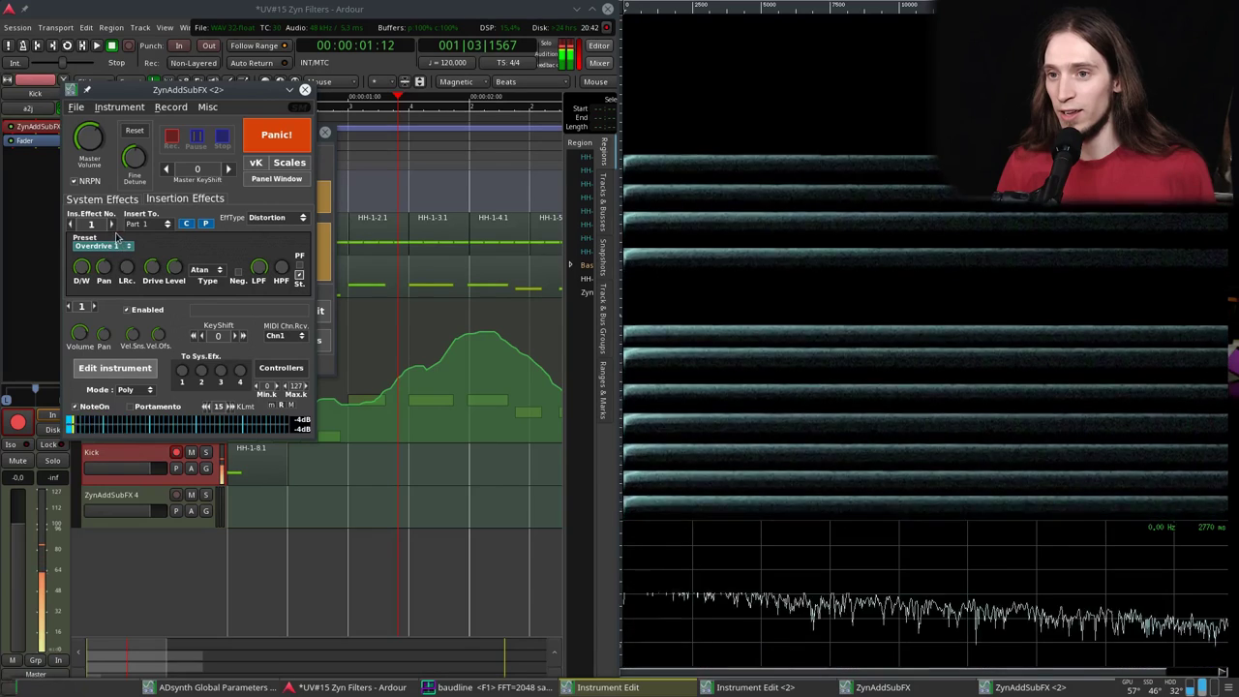
- Assign insertion effect 2 to Part 1 and set its effect type to EQ
{"action": "left_click", "coordinate": [111, 223]}
{"action": "left_click", "coordinate": [125, 226]}
{"action": "left_click", "coordinate": [140, 233]}
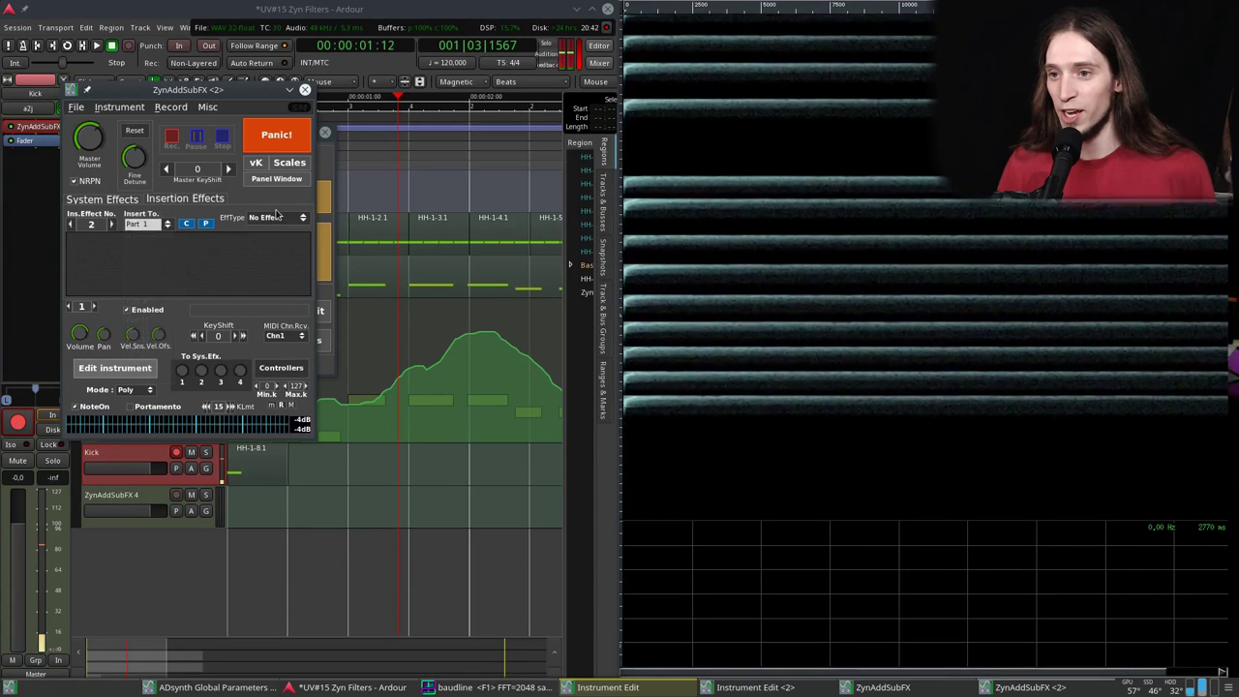
{"action": "left_click", "coordinate": [278, 218]}
{"action": "left_click", "coordinate": [273, 277]}
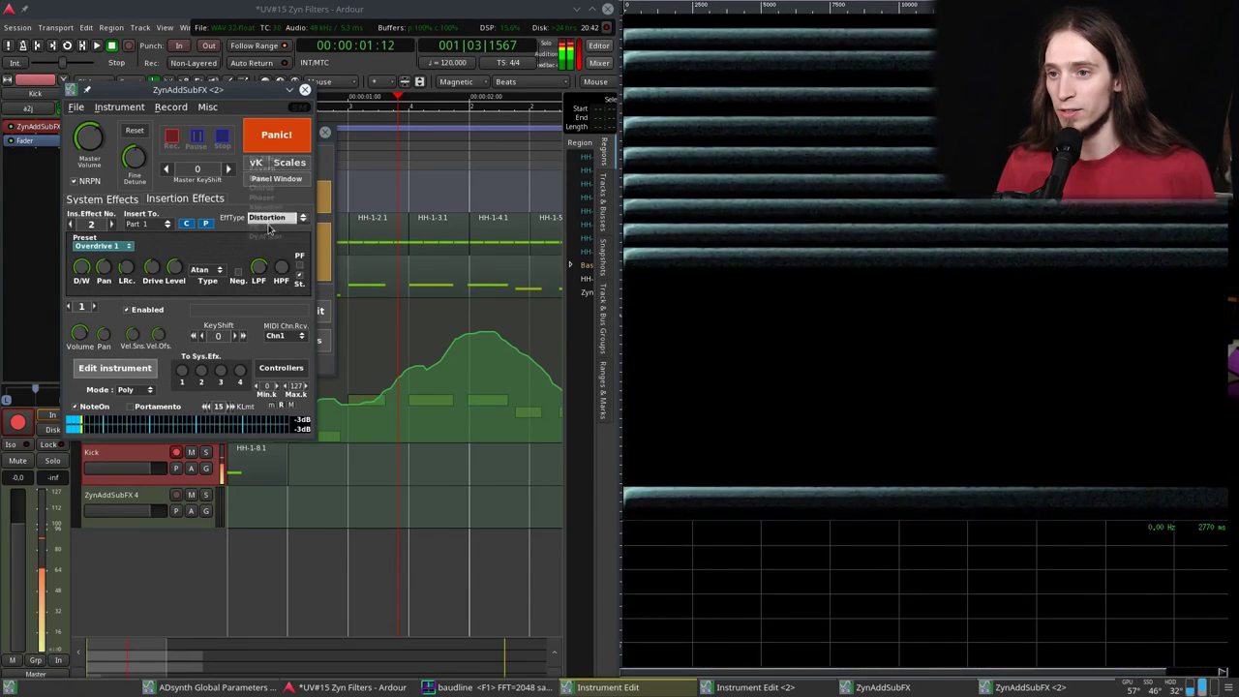
{"action": "left_click", "coordinate": [278, 218]}
{"action": "left_click", "coordinate": [276, 228]}
- Make EQ band 0 an Hp2 high-pass with 3 stages and lower its cutoff frequency
{"action": "left_click", "coordinate": [264, 249]}
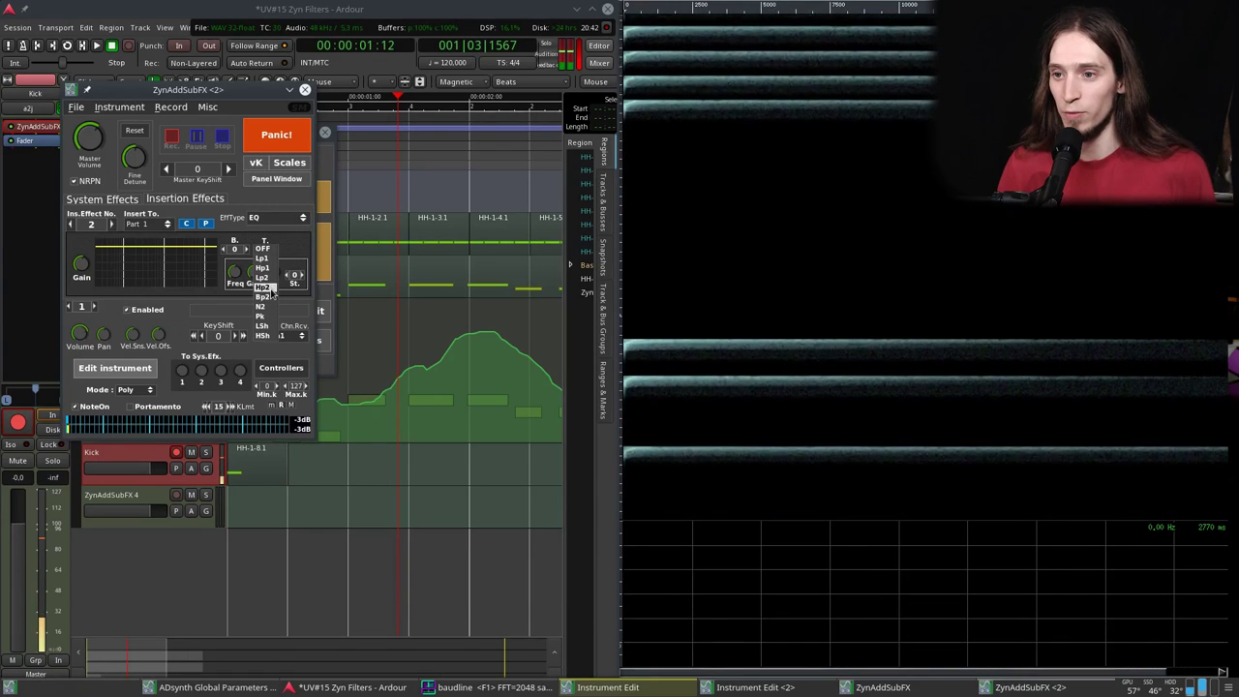
{"action": "left_click", "coordinate": [265, 273]}
{"action": "scroll", "coordinate": [295, 276], "scroll_direction": "up", "scroll_amount": 3}
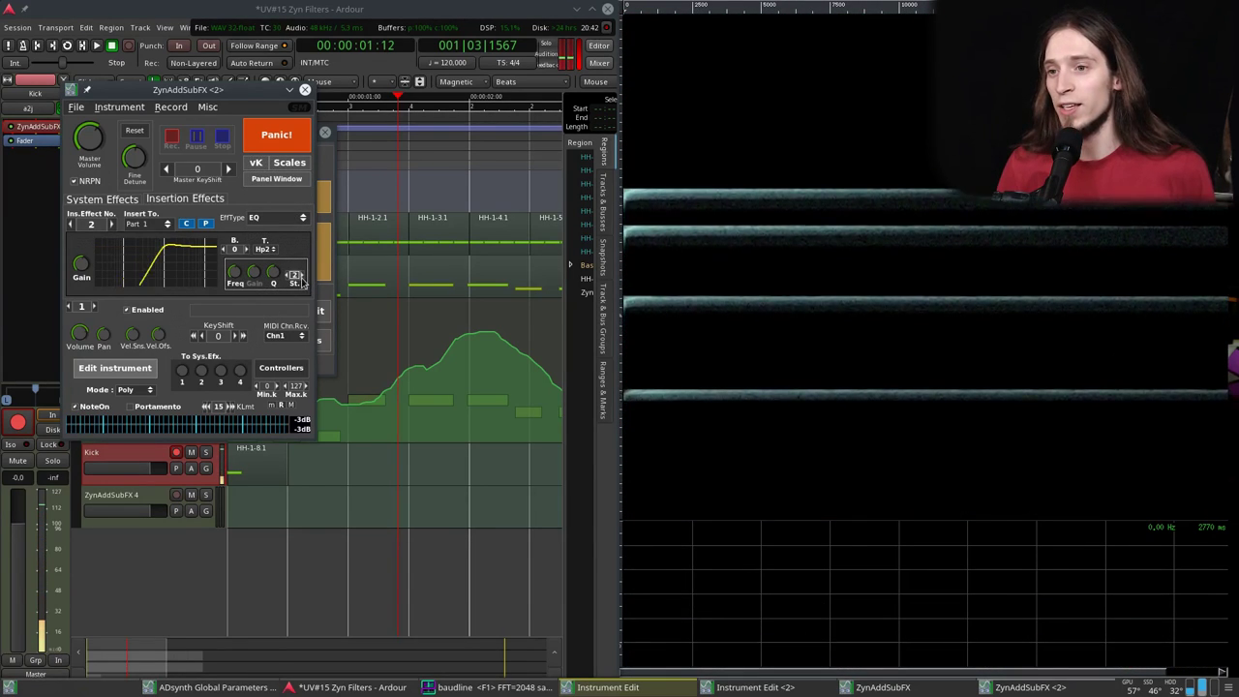
{"action": "left_click_drag", "start_coordinate": [235, 272], "coordinate": [247, 309]}
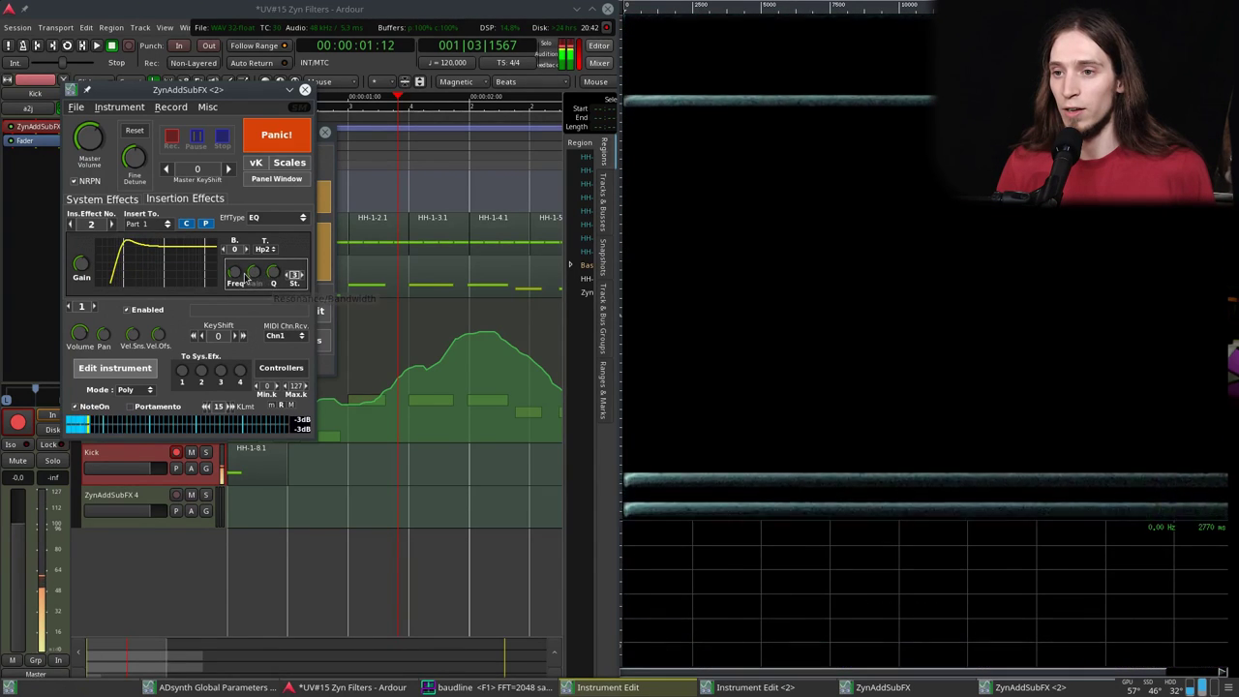
{"action": "left_click_drag", "start_coordinate": [235, 272], "coordinate": [239, 290]}
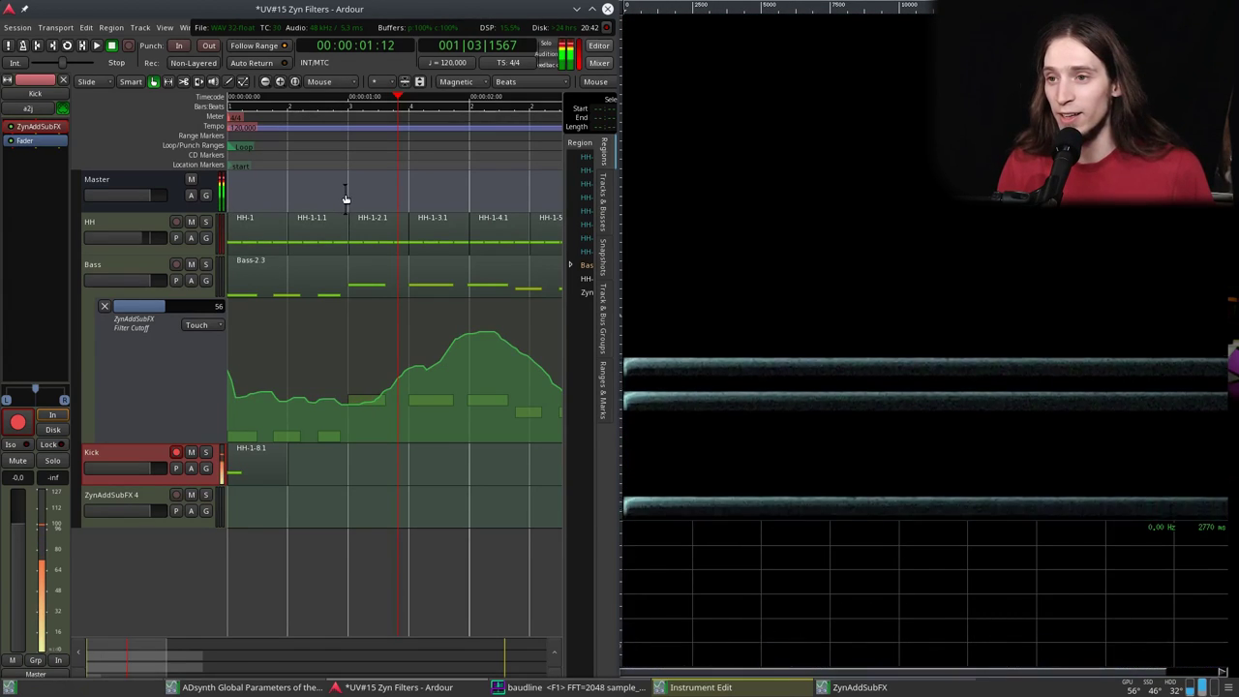
- Duplicate the Kick region seven times to fill the loop range, and play the arrangement back
{"action": "left_click", "coordinate": [240, 472]}
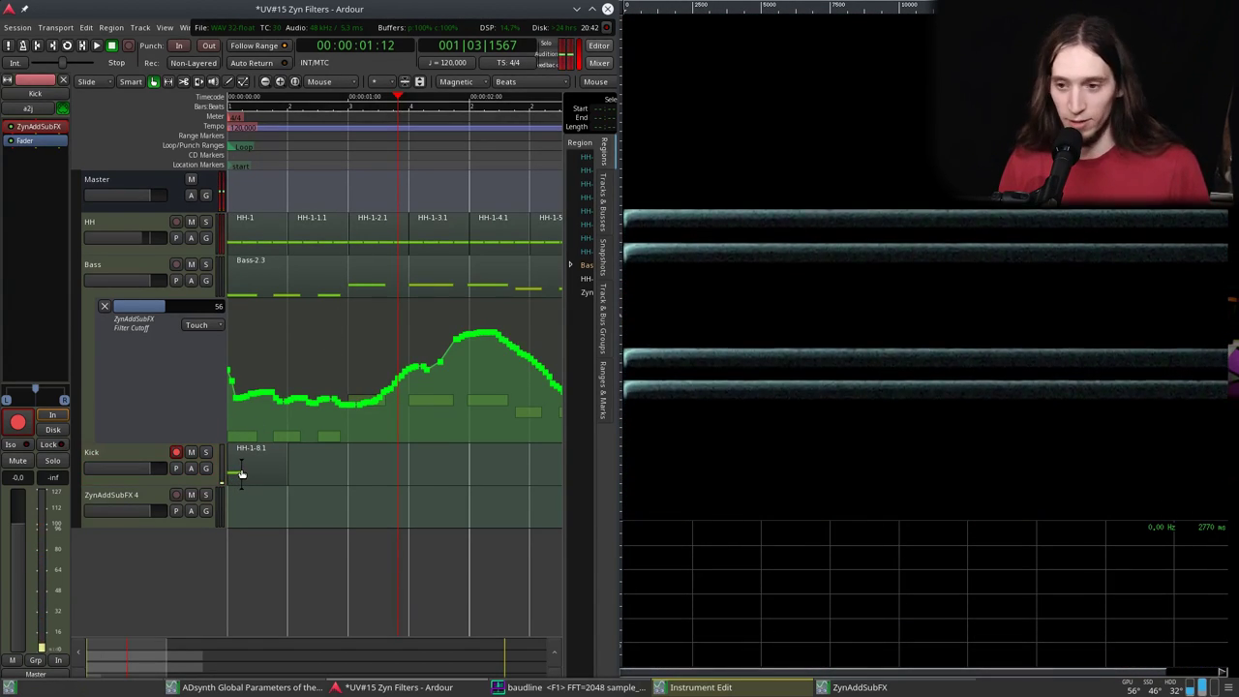
{"action": "key", "text": "shift+d"}
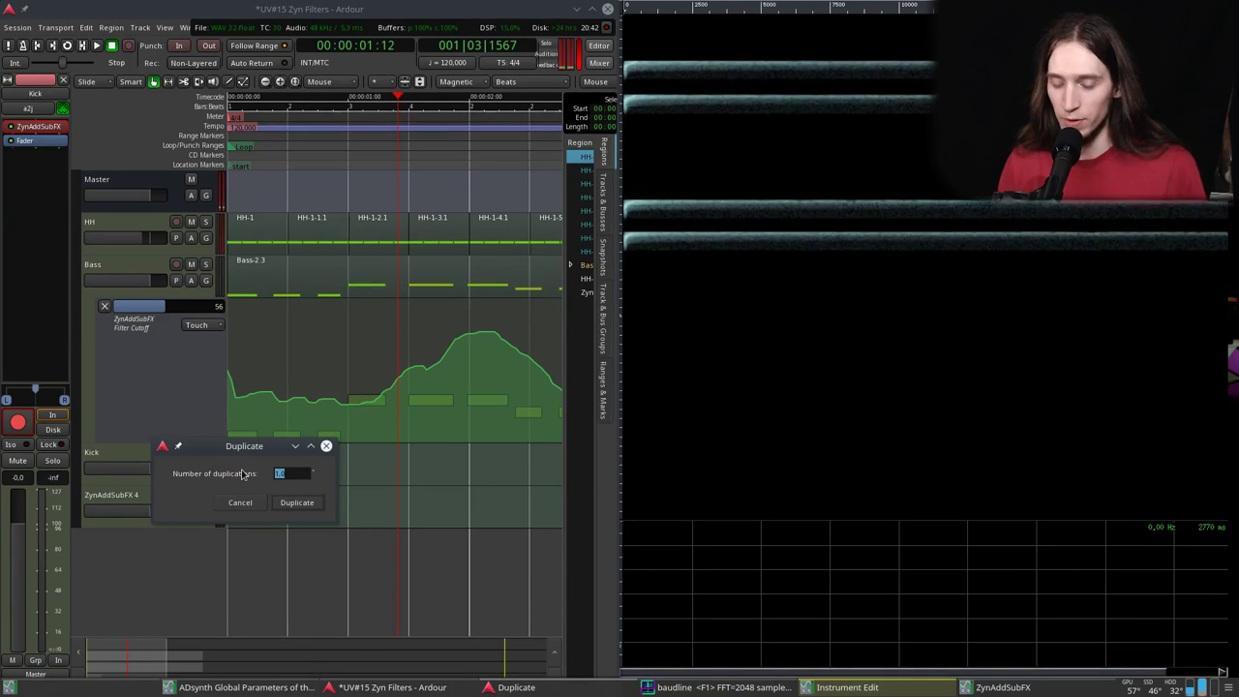
{"action": "key", "text": "Return"}
{"action": "key", "text": "minus"}
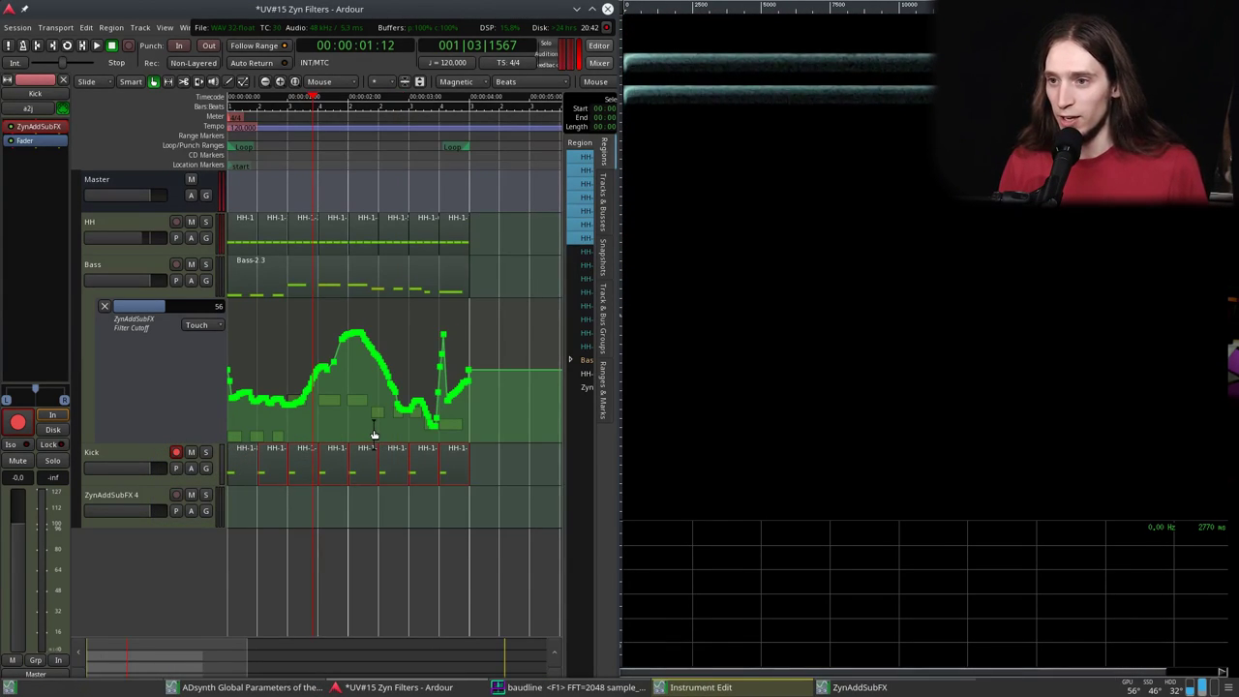
{"action": "key", "text": "space"}
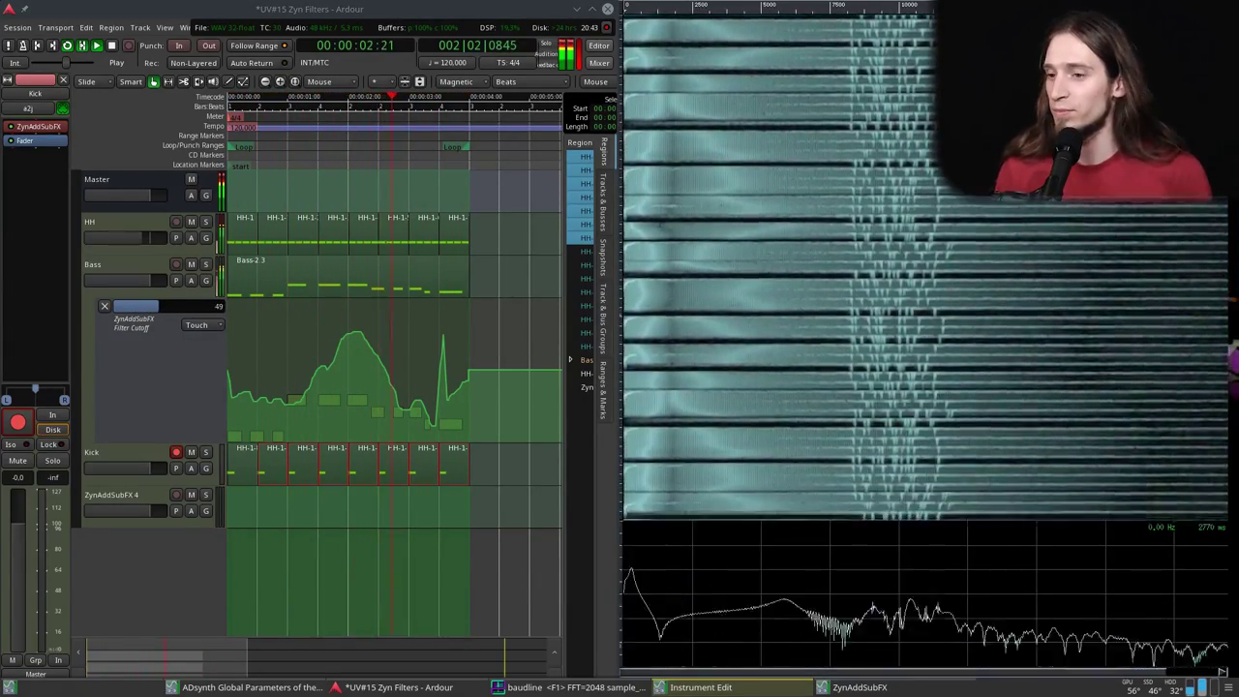
{"action": "key", "text": "space"}
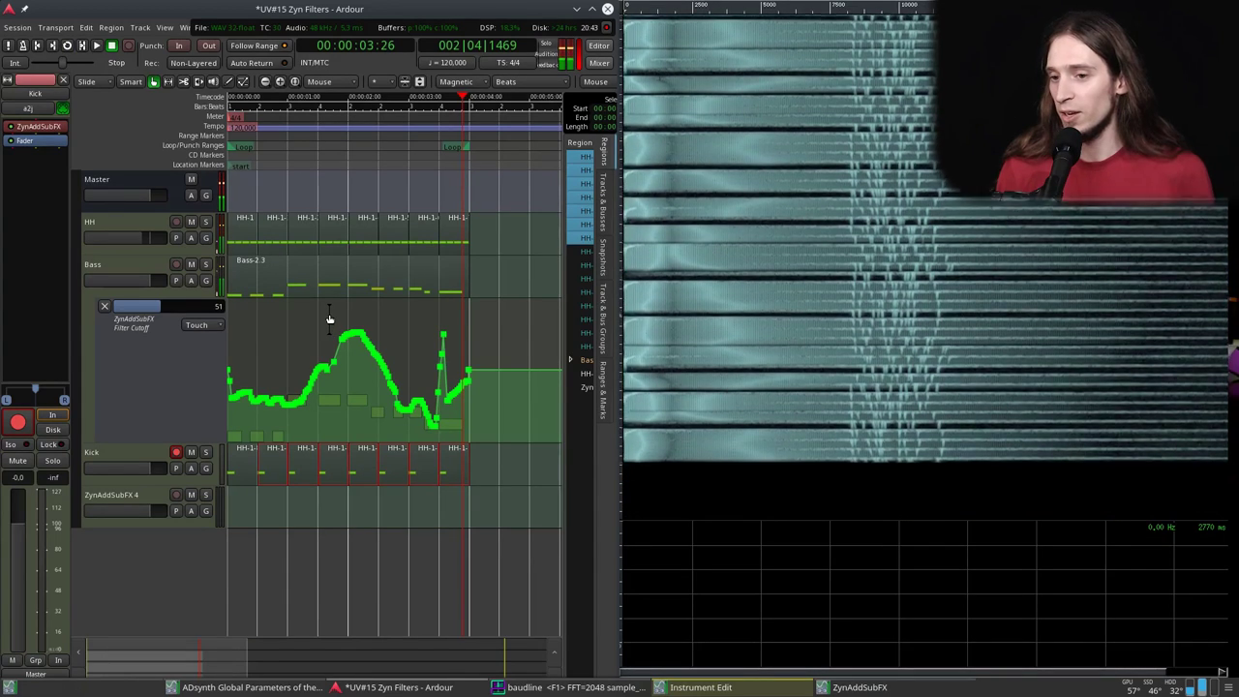